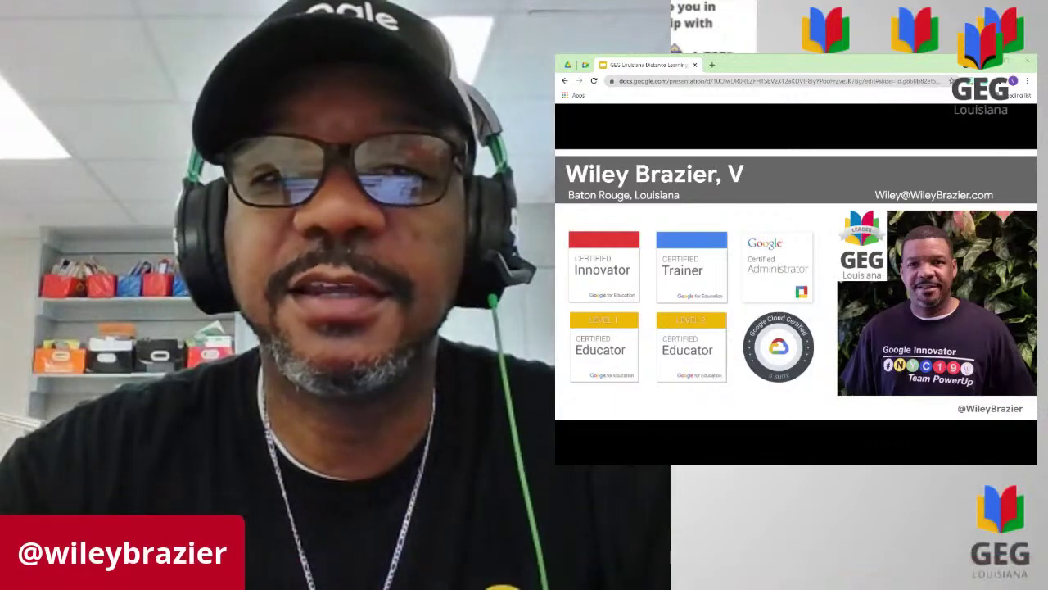
- Advance the presentation past the GEG Louisiana website and The Anywhere School 2021 slides to the Google Meet live classes slide
key(Right)
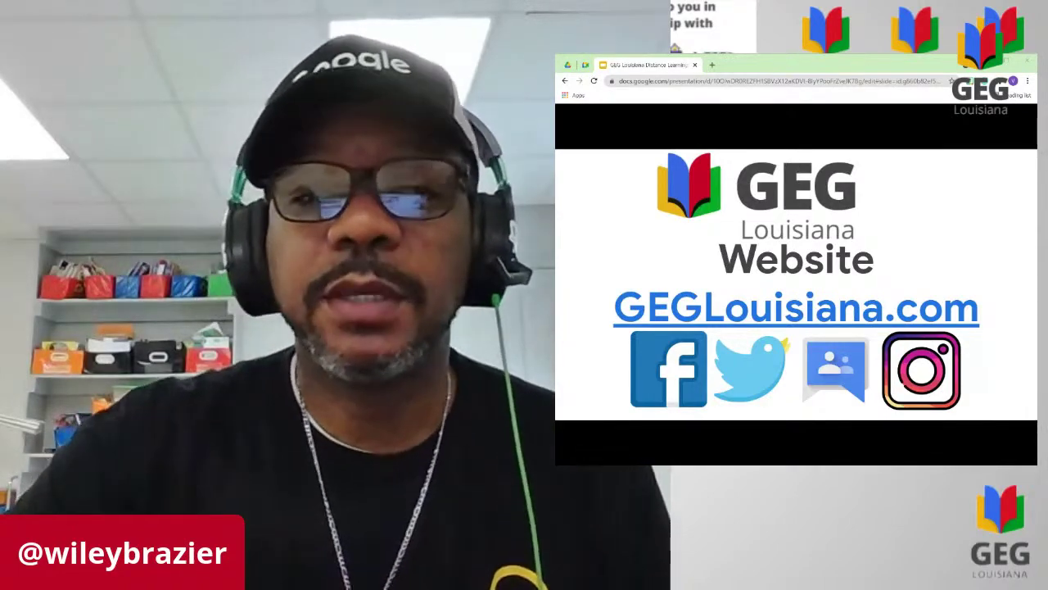
key(Right)
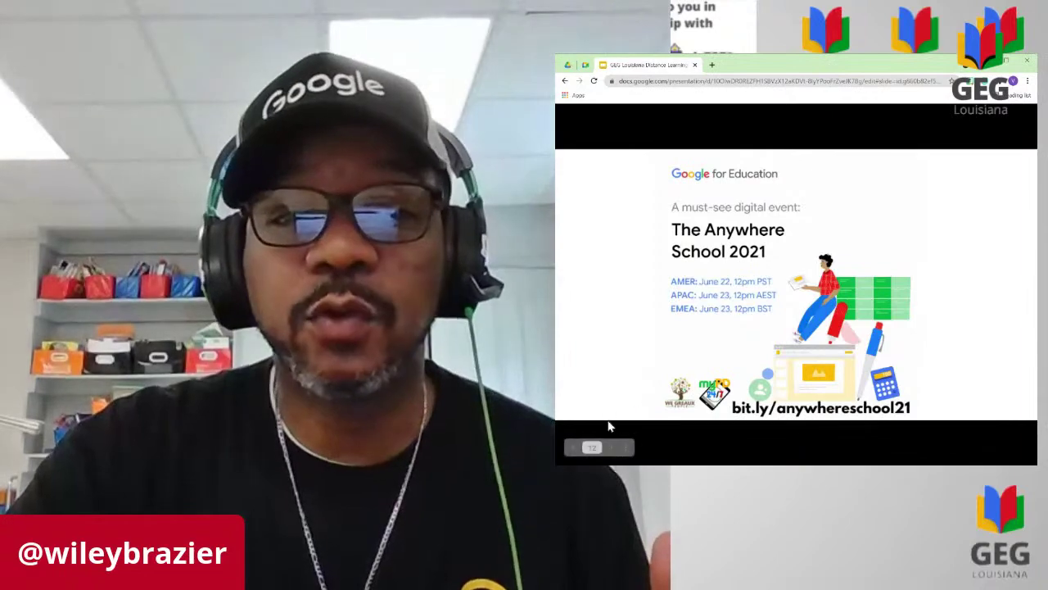
click(625, 447)
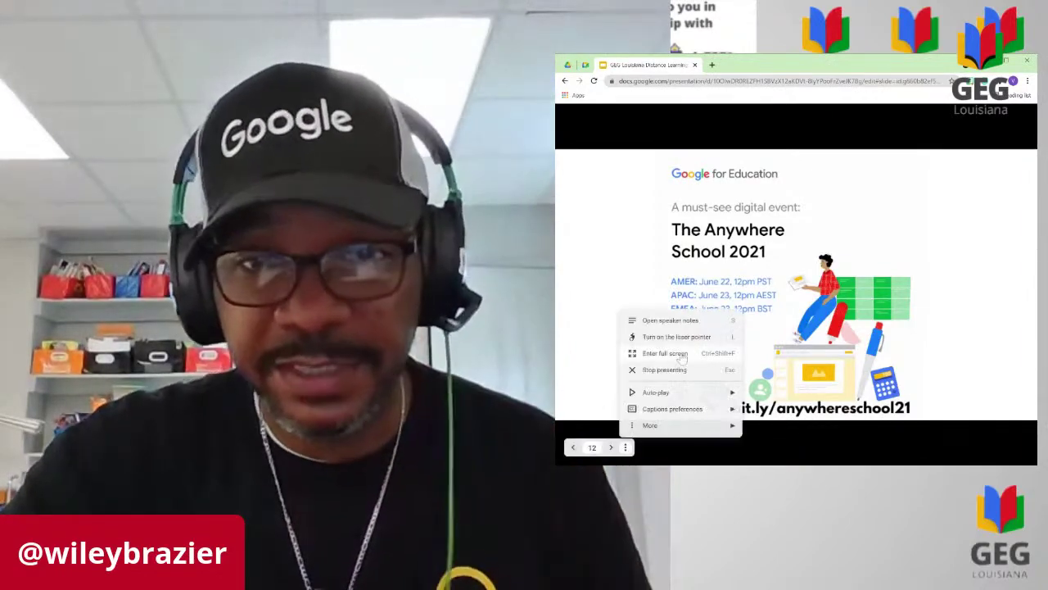
click(760, 71)
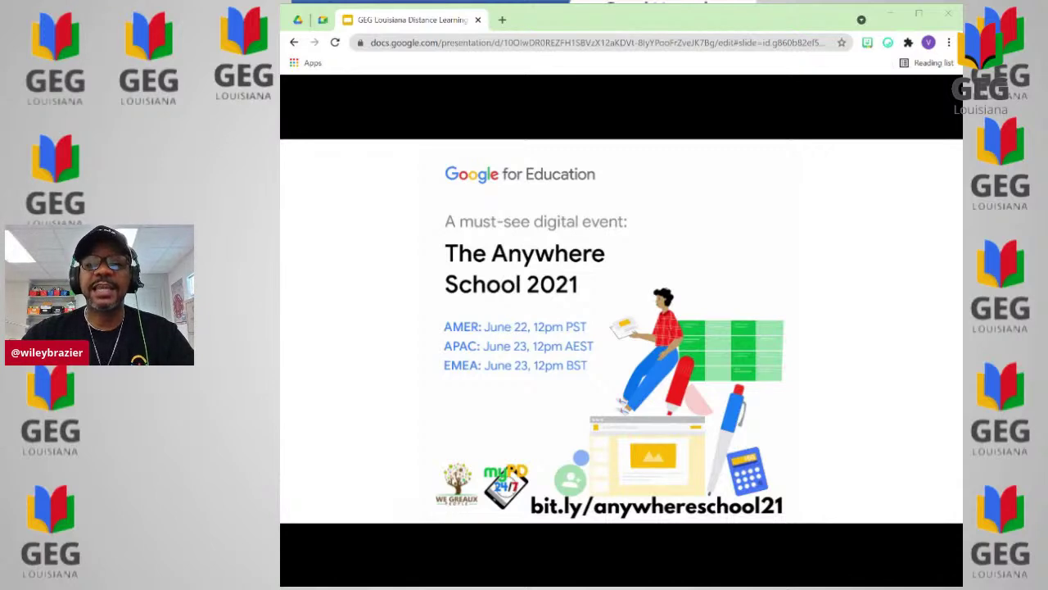
key(Right)
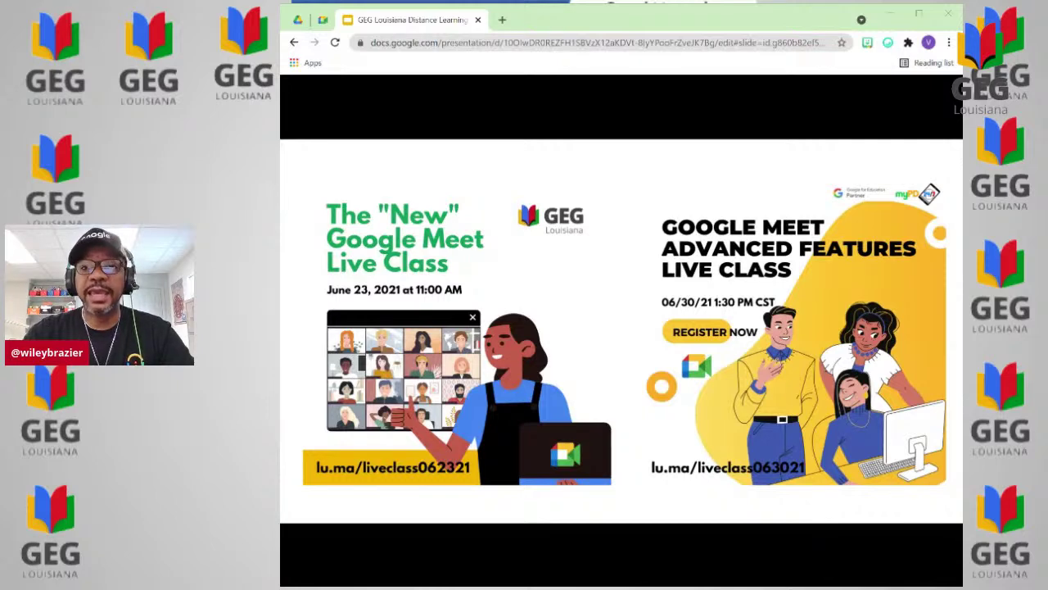
- Check the ended Google Meet call, return to the presentation and advance past the Certified Educator Live Class slide
click(324, 21)
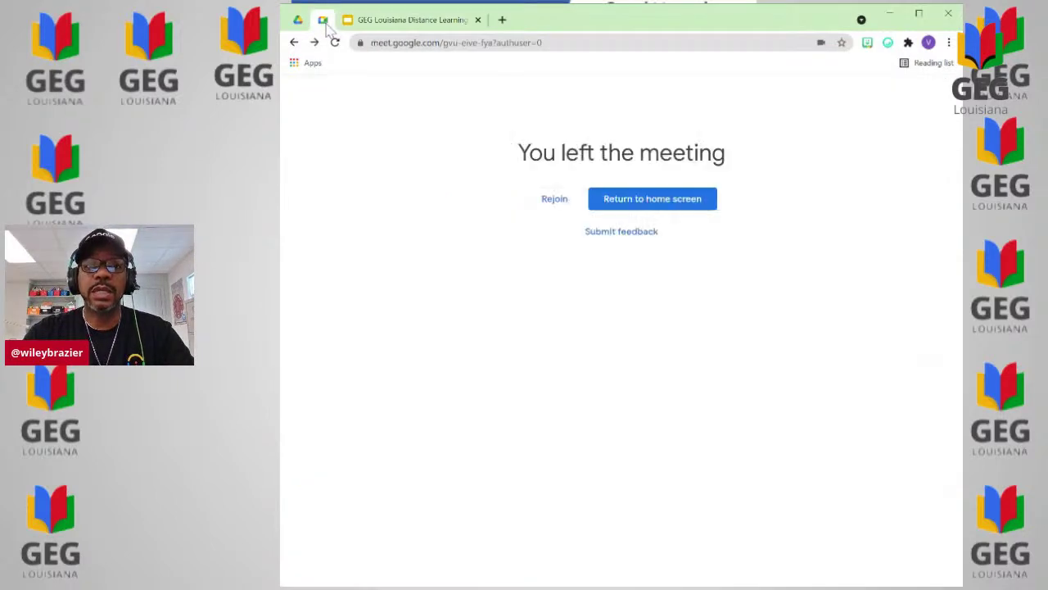
click(383, 22)
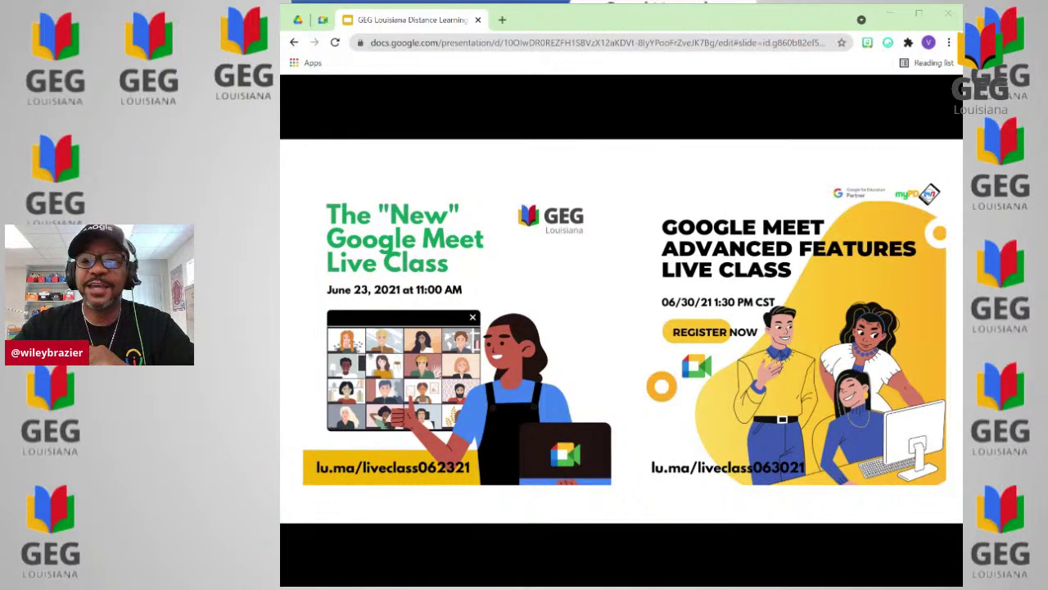
click(623, 485)
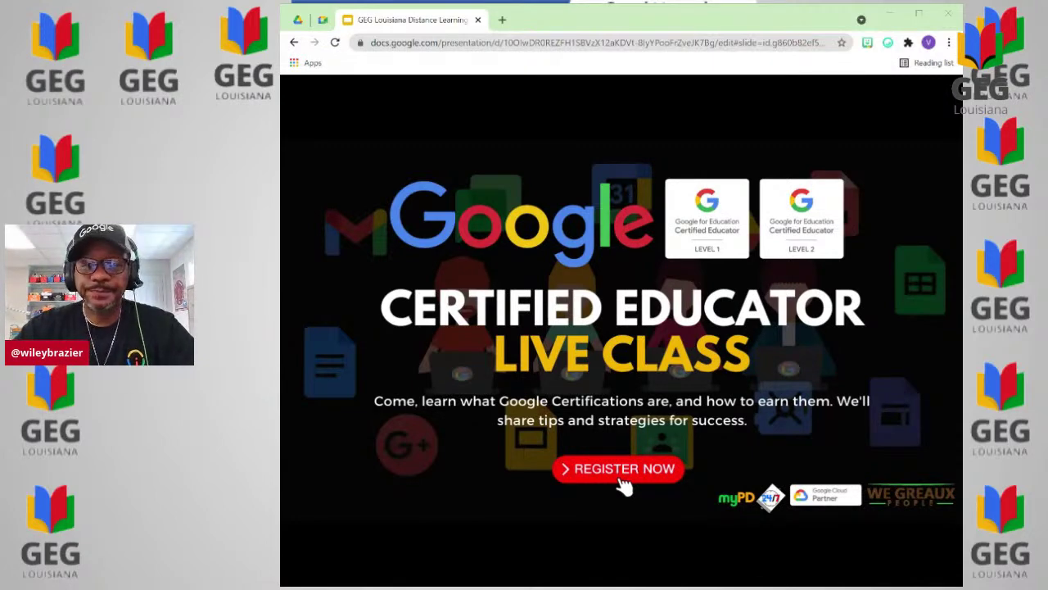
key(Right)
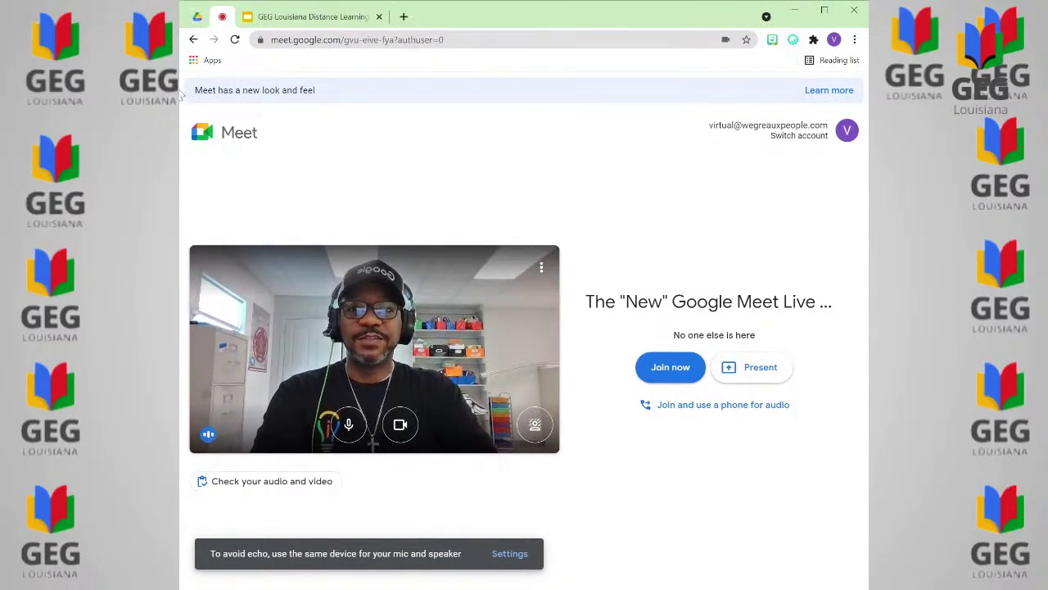
- Widen the browser window showing the Meet lobby and select the meeting's web address up to the meeting code
drag(182, 96, 44, 97)
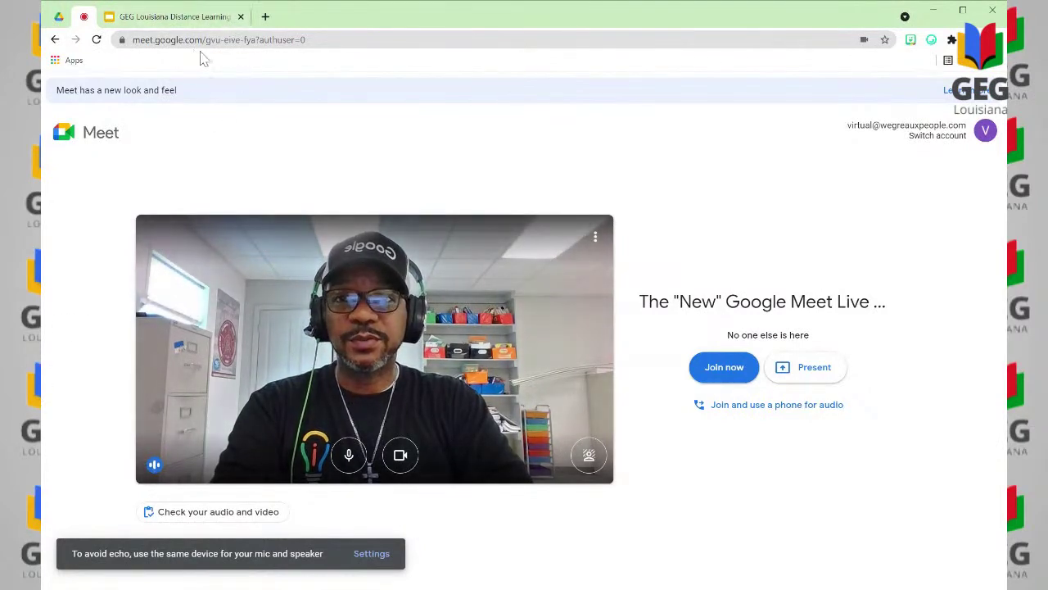
drag(256, 39, 110, 58)
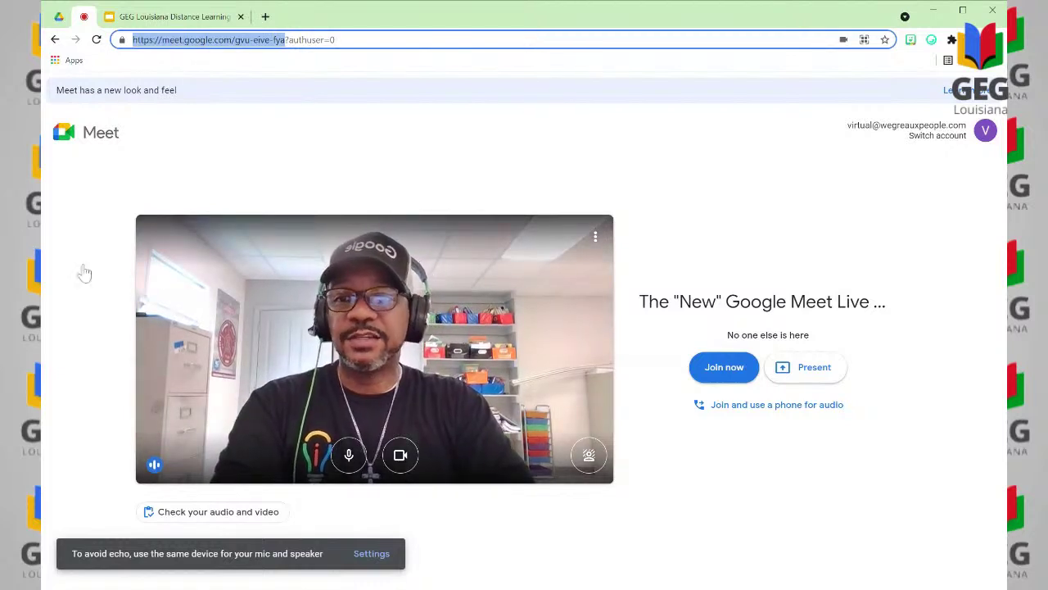
click(41, 363)
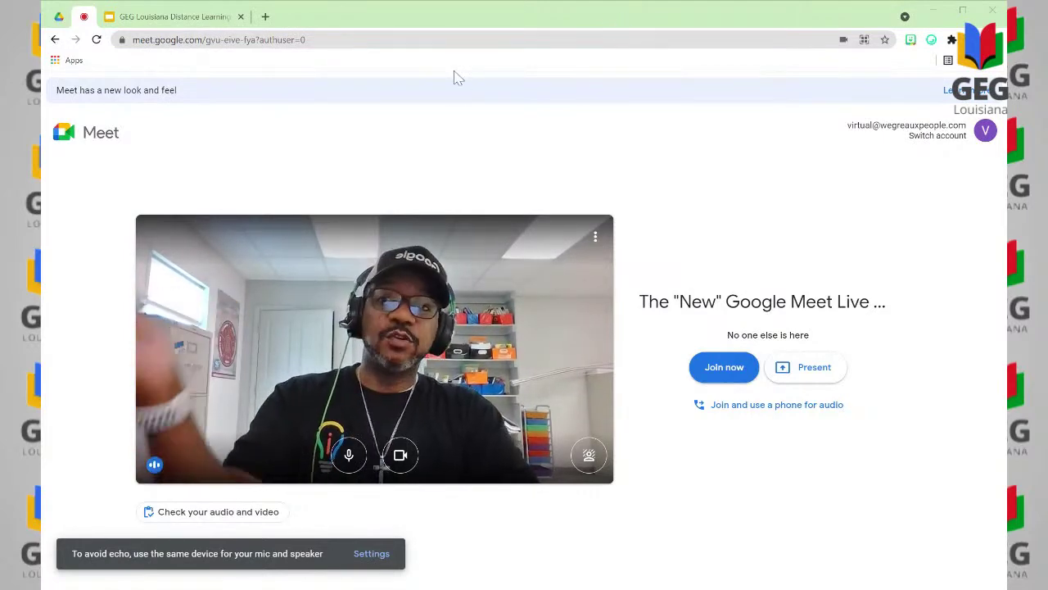
- Join the Google Meet live class call and admit the outside participant who asks to join
click(660, 24)
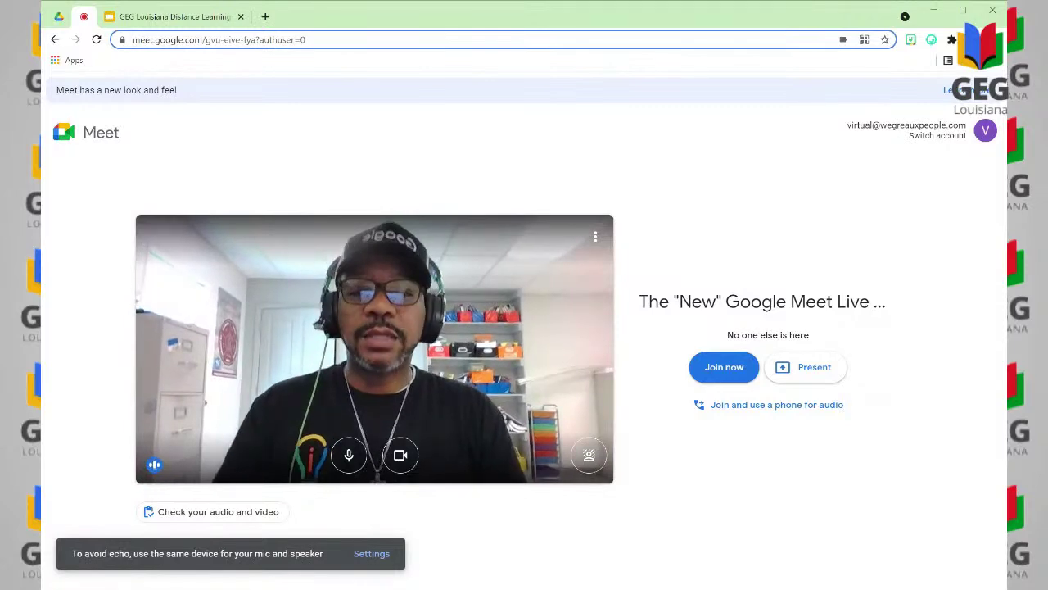
click(768, 550)
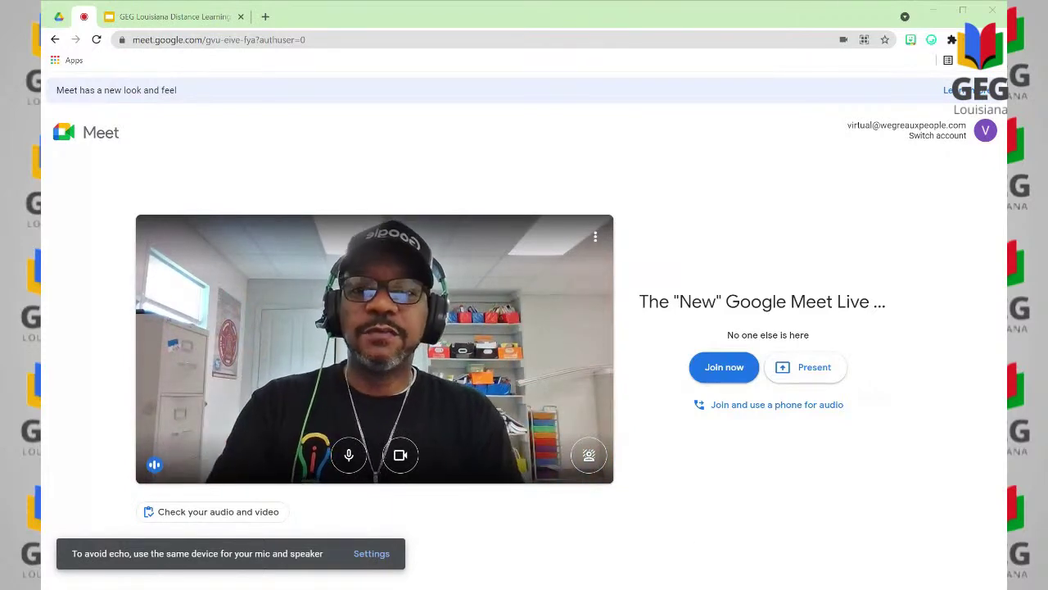
click(722, 374)
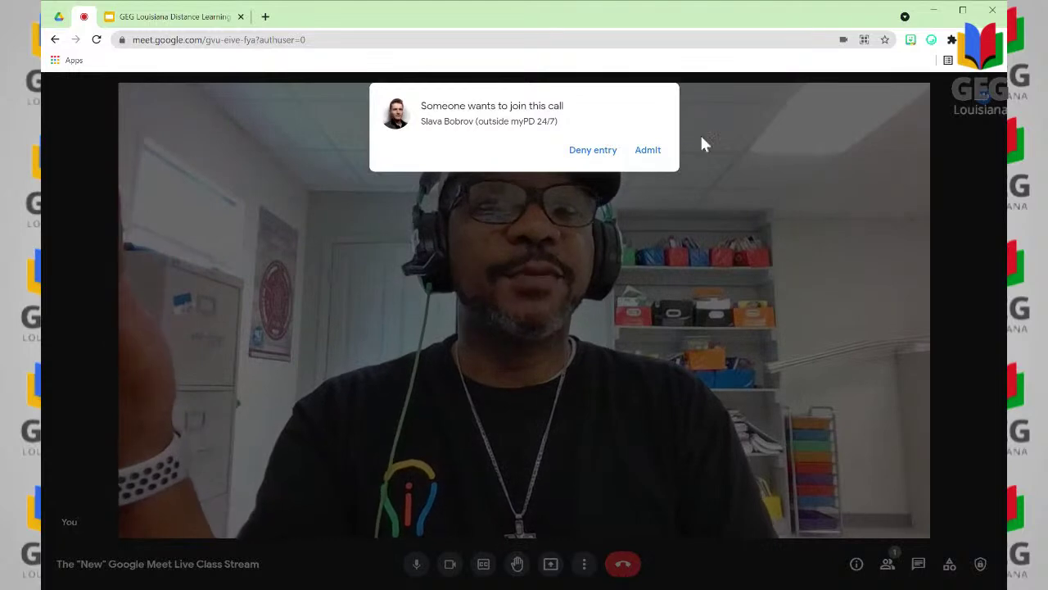
click(648, 153)
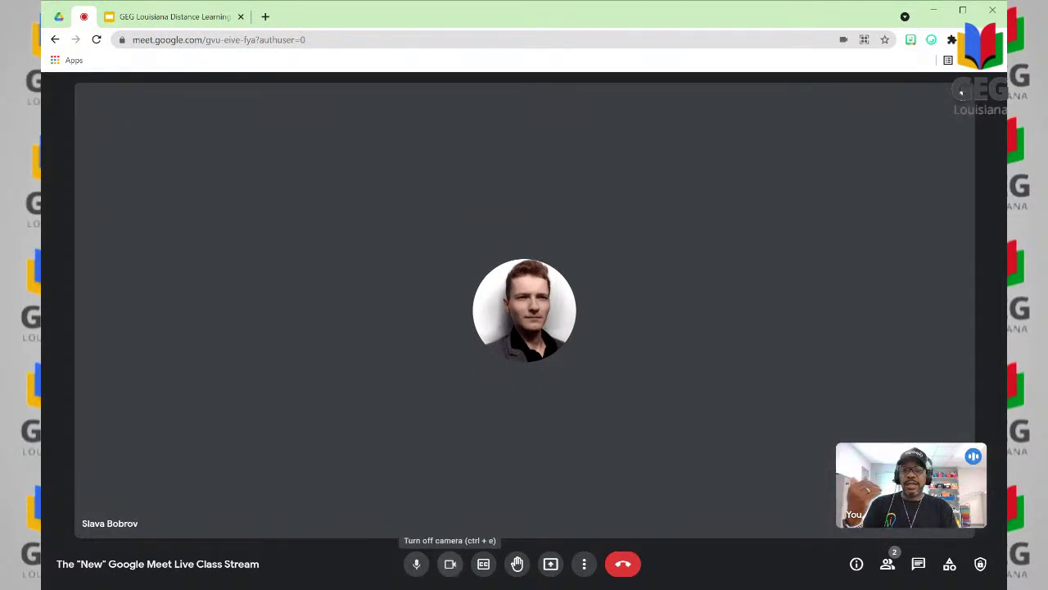
- Turn the meeting captions on, off and on again to bring up the caption language option
click(484, 565)
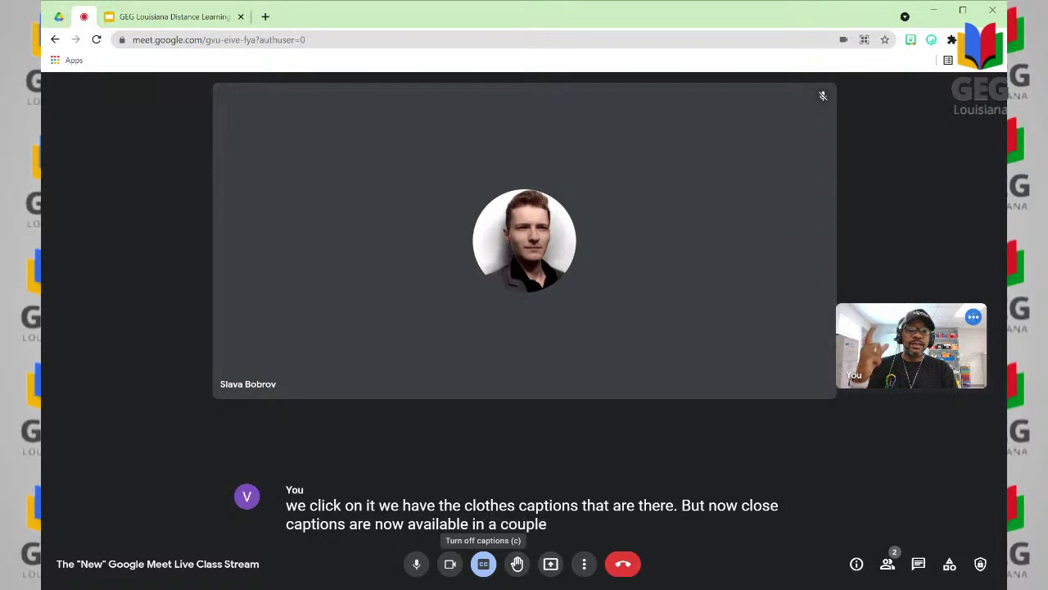
click(484, 564)
click(484, 563)
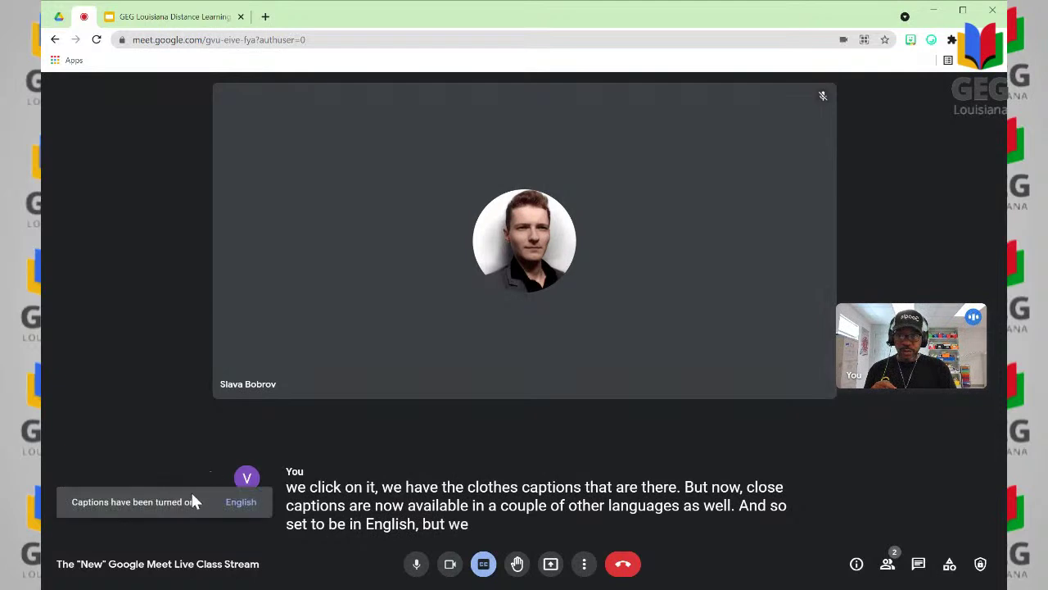
- Try the German, Portuguese (Brazil) and Spanish (Mexico) options in the caption language settings and apply German
click(242, 503)
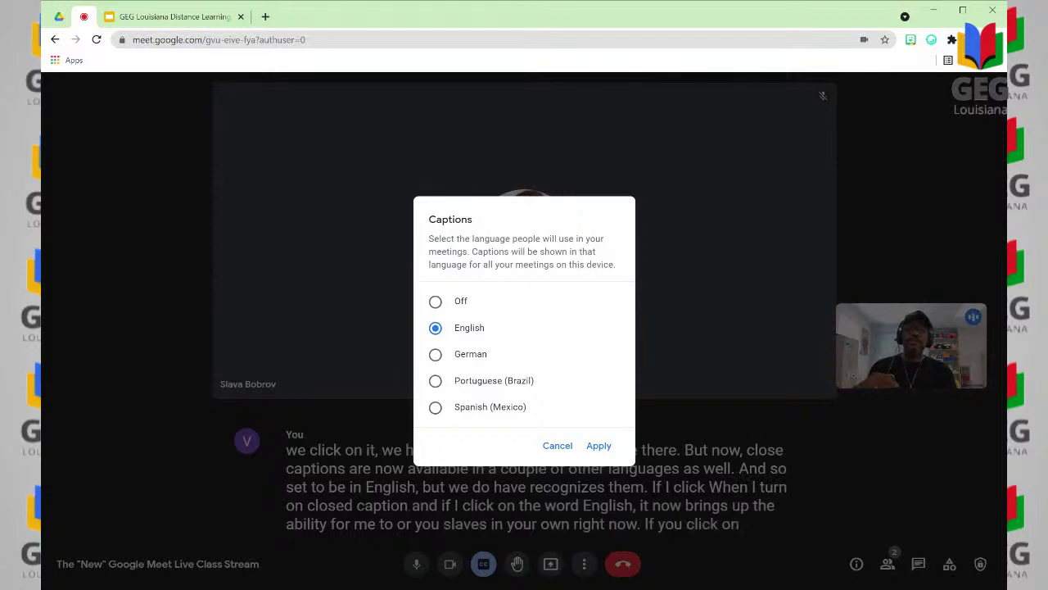
click(435, 356)
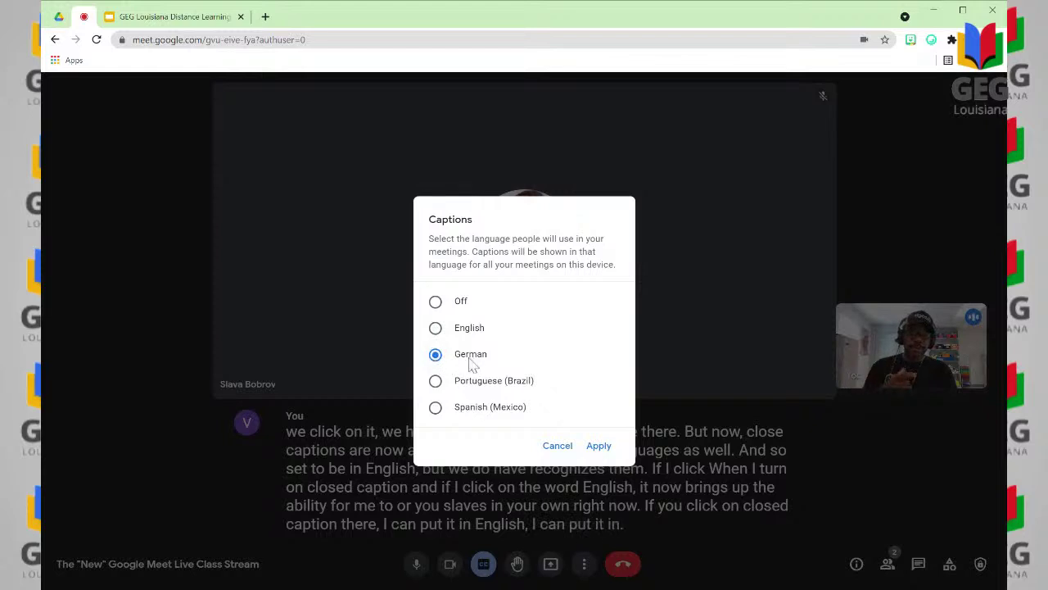
click(435, 382)
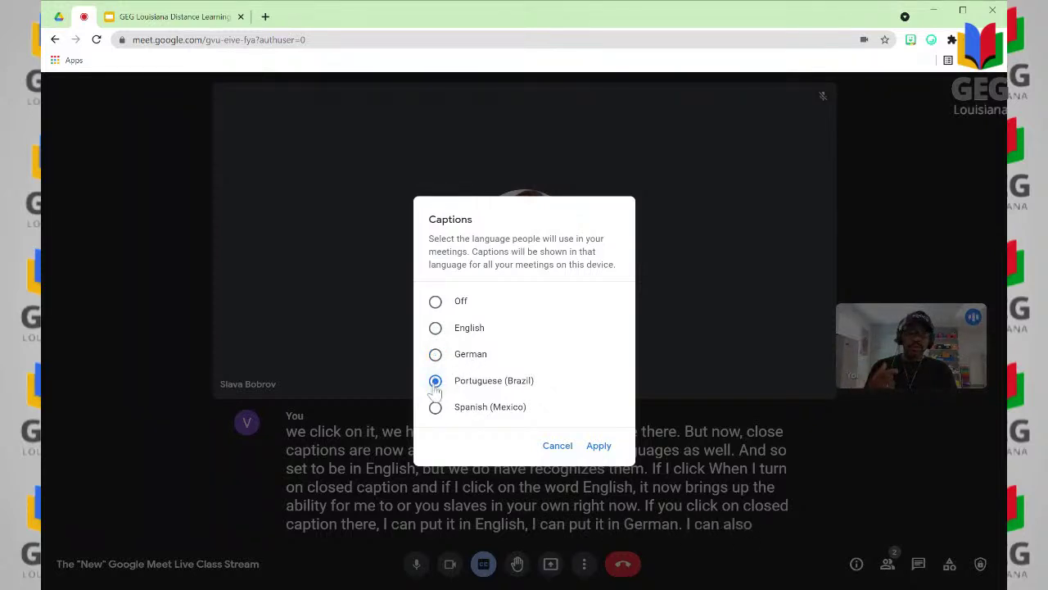
click(435, 410)
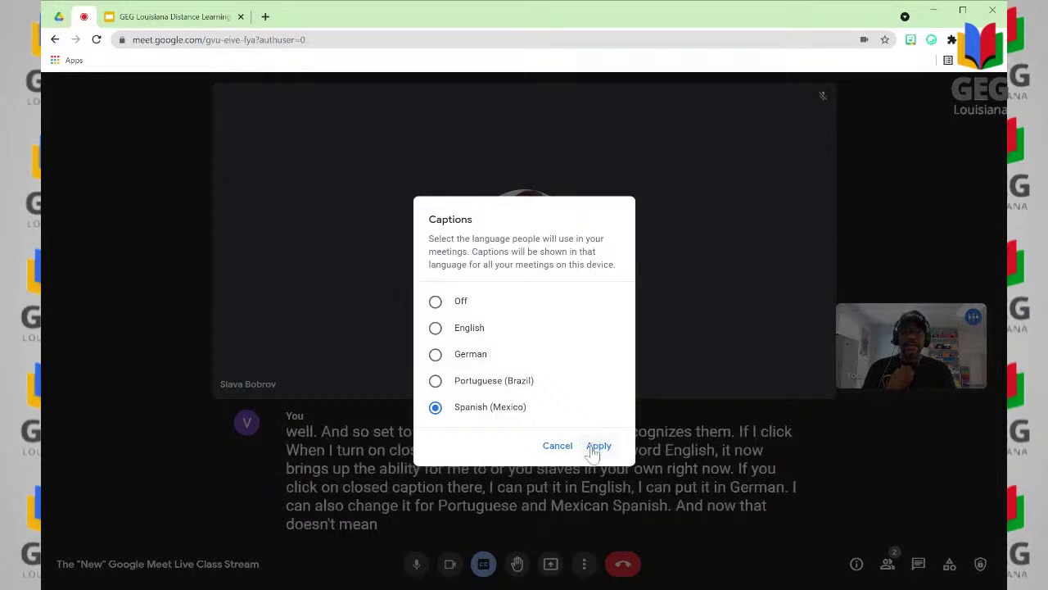
click(436, 358)
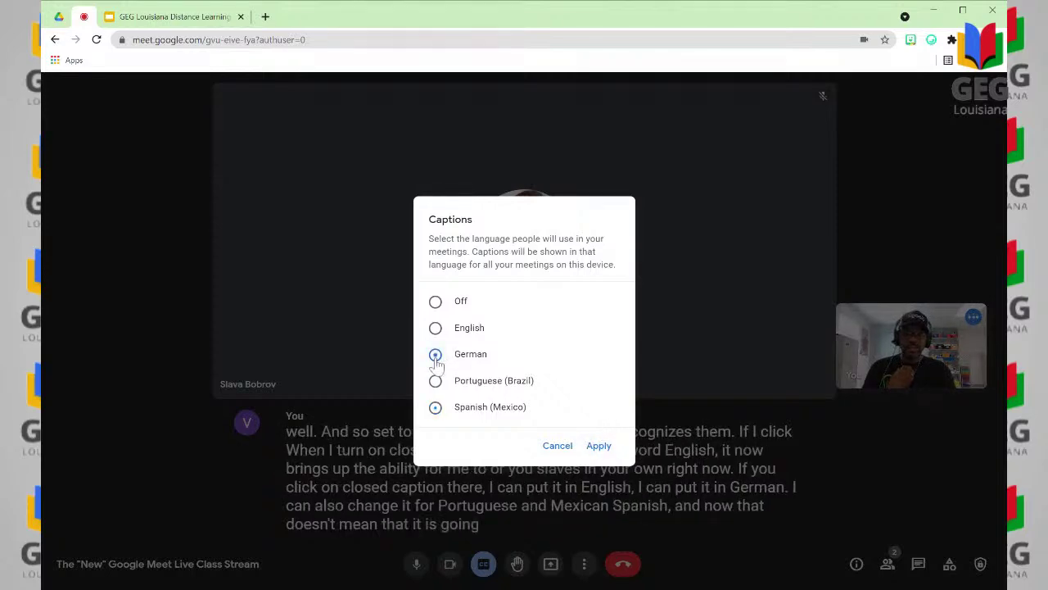
click(599, 447)
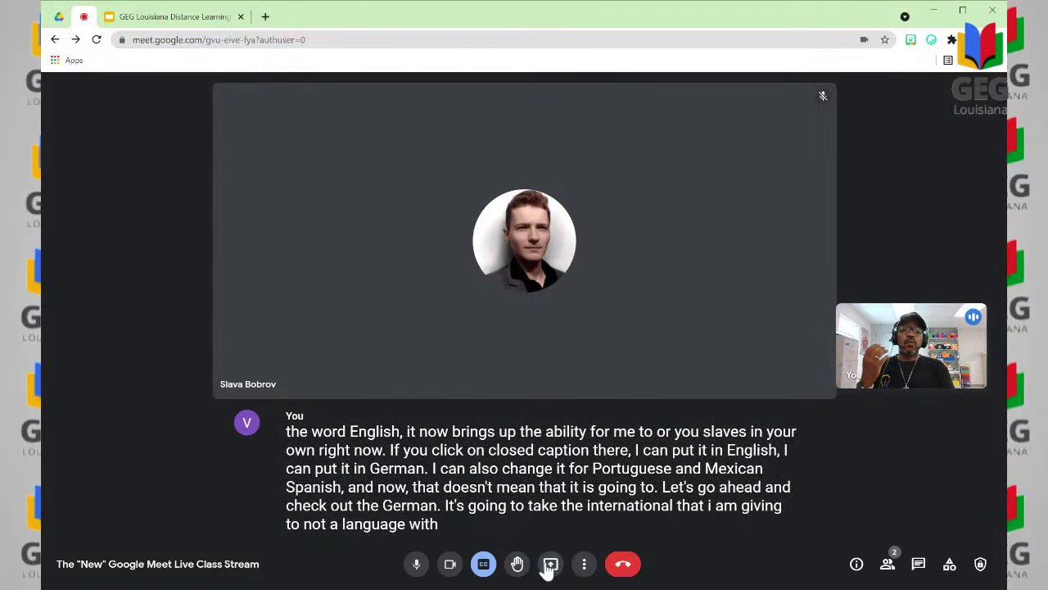
- Restart the captions to change their language to Spanish (Mexico), and turn captions off after demonstrating them
click(484, 567)
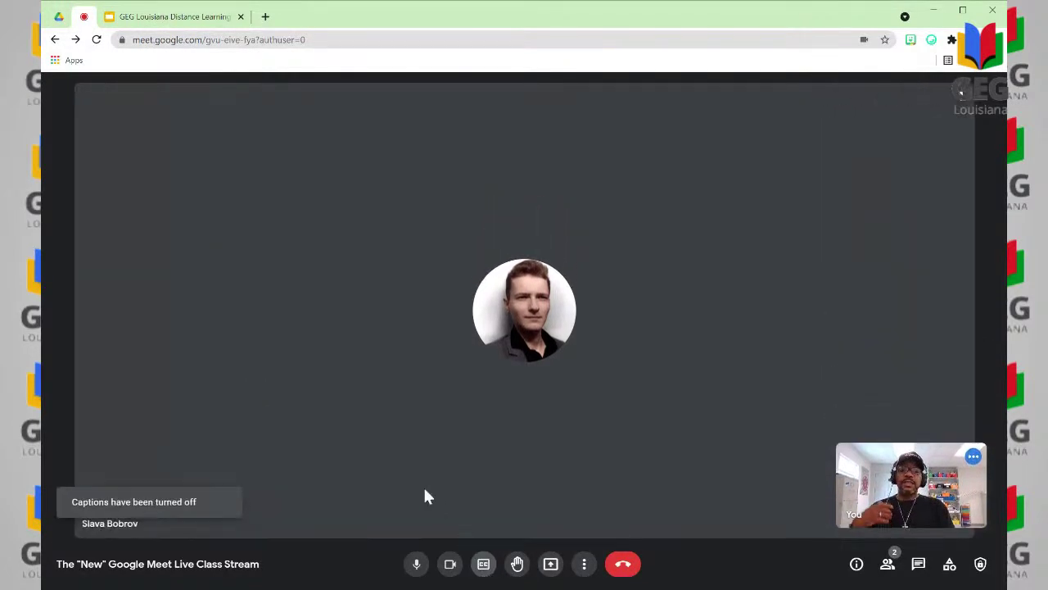
click(484, 566)
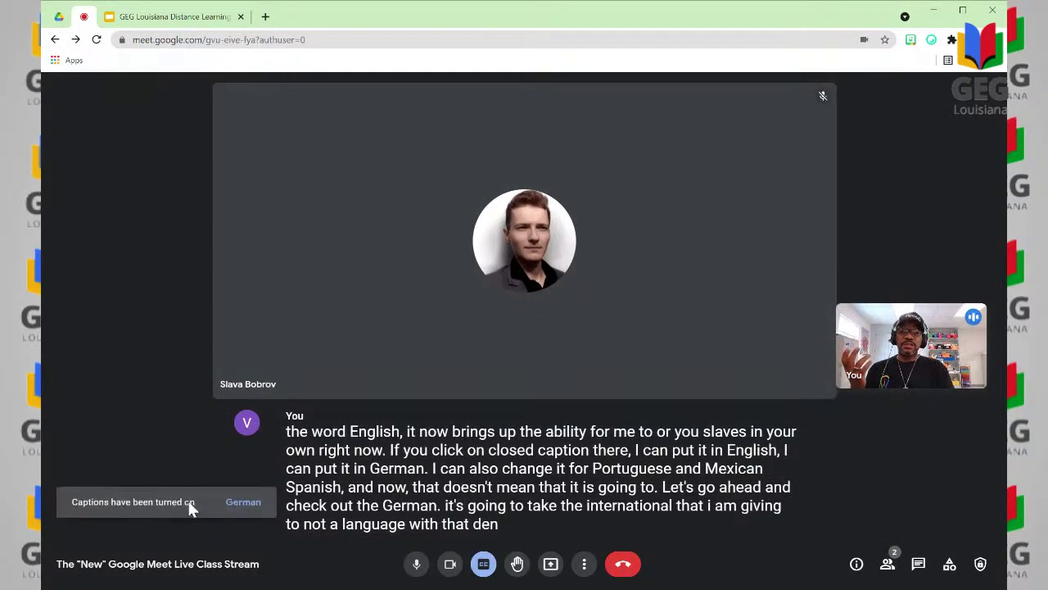
click(243, 502)
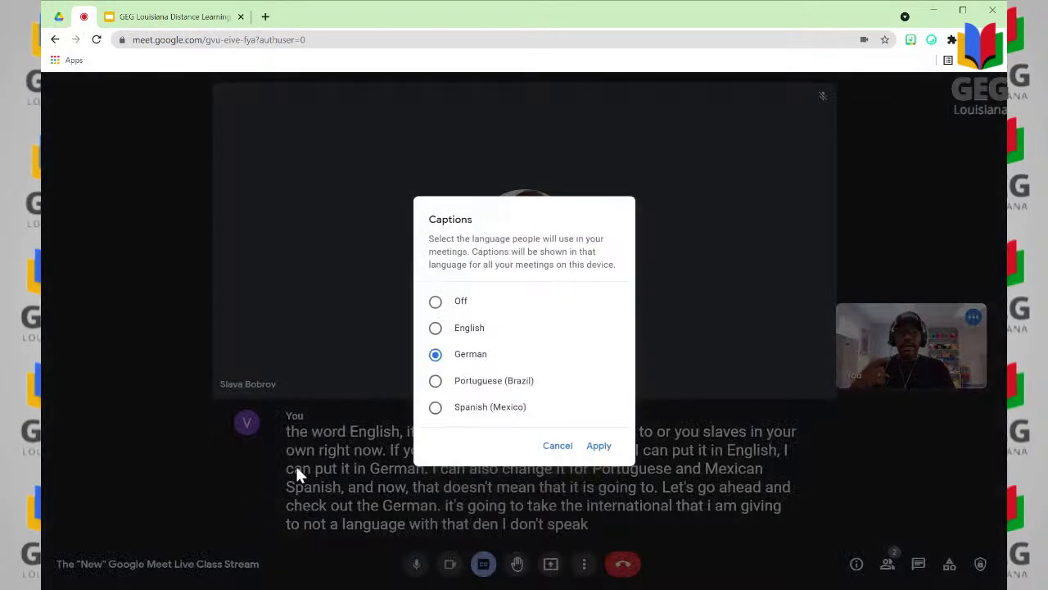
click(437, 408)
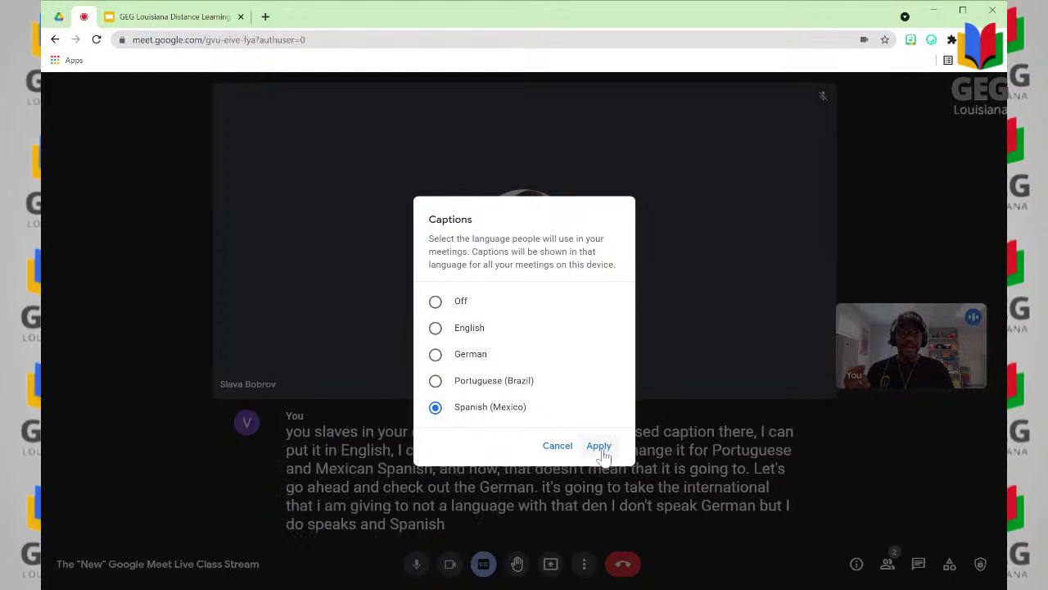
click(598, 449)
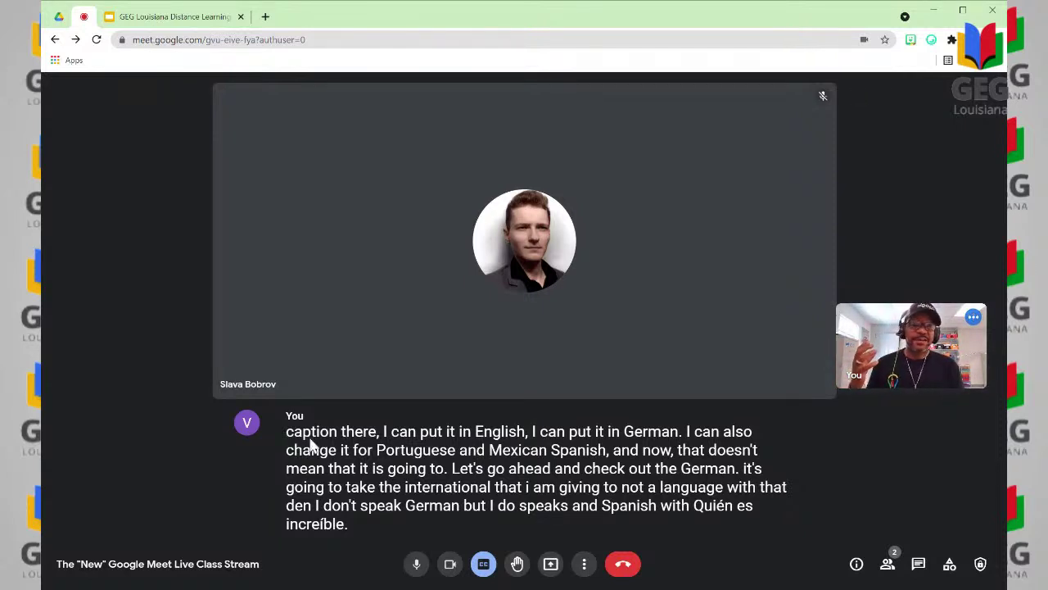
click(484, 565)
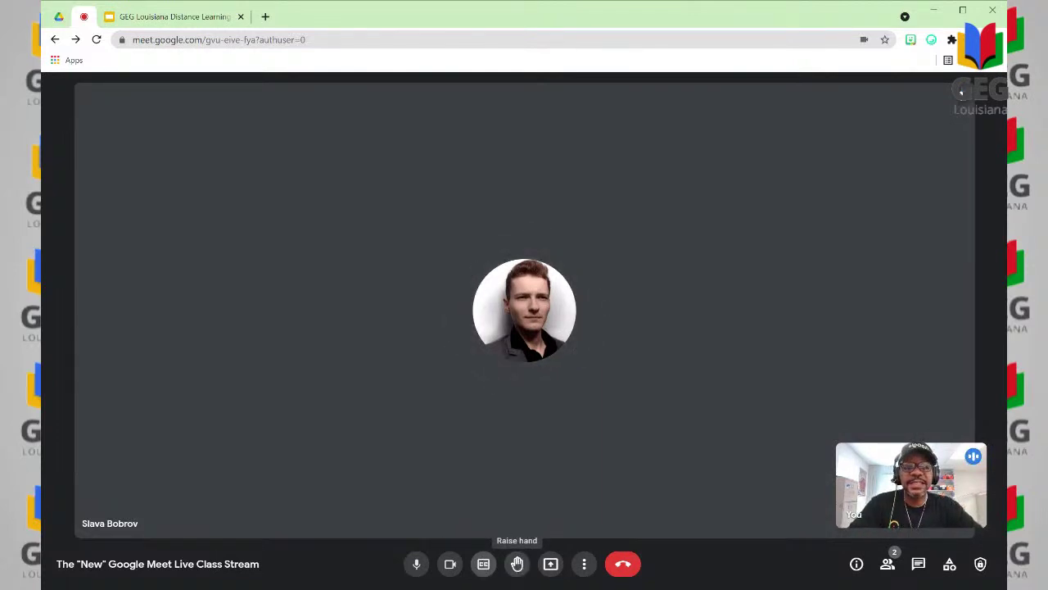
- Raise your own hand in the meeting, examine the hand badge on the self-view tile, and lower the hand
click(518, 564)
mouse_move(926, 498)
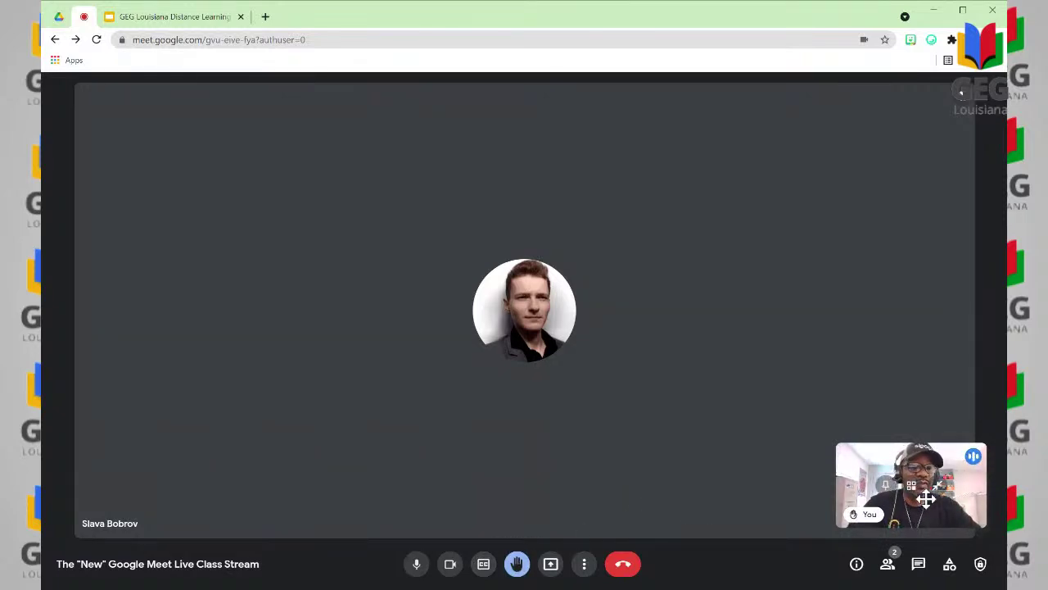
scroll(926, 498, up, 5)
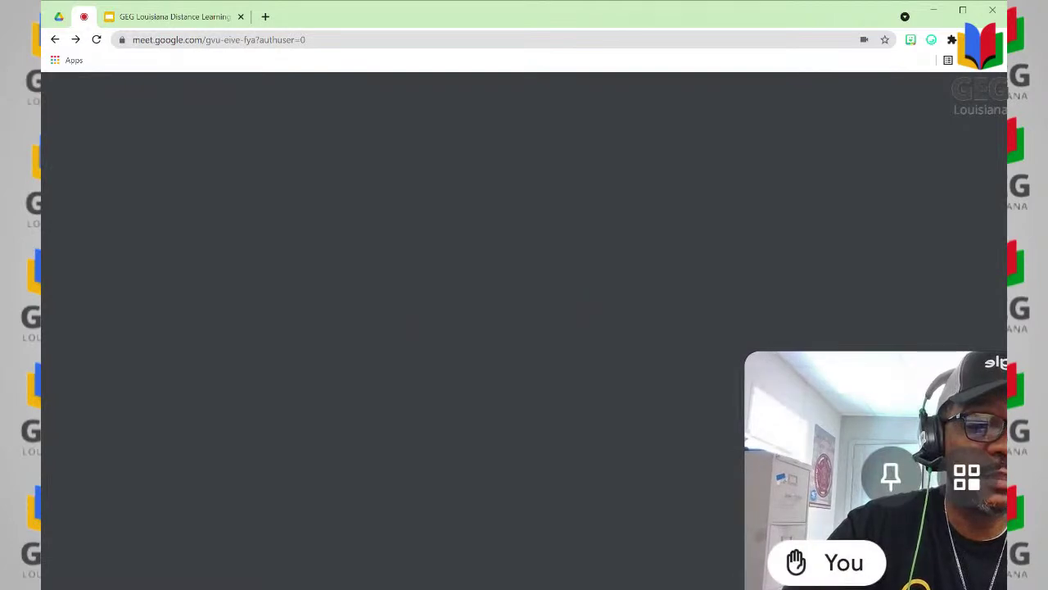
scroll(833, 555, down, 3)
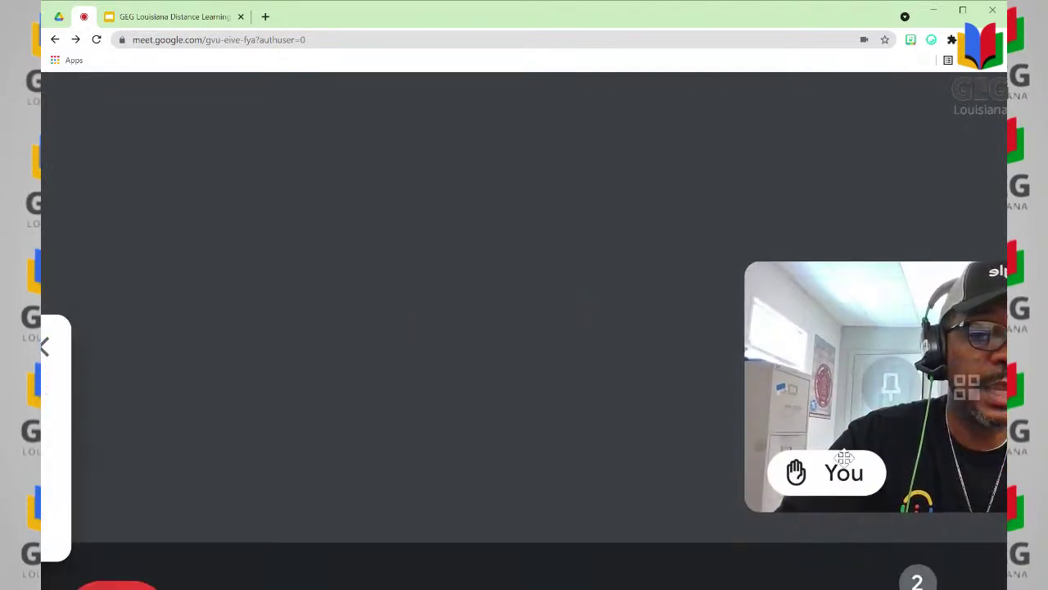
scroll(844, 456, left, 1)
scroll(844, 459, right, 1)
scroll(845, 457, down, 5)
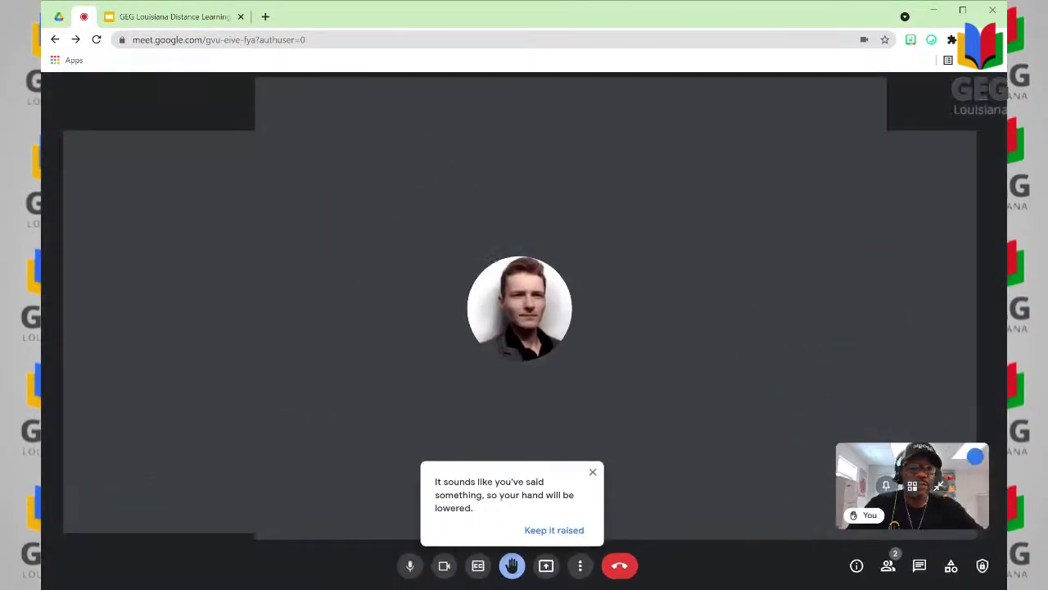
click(517, 565)
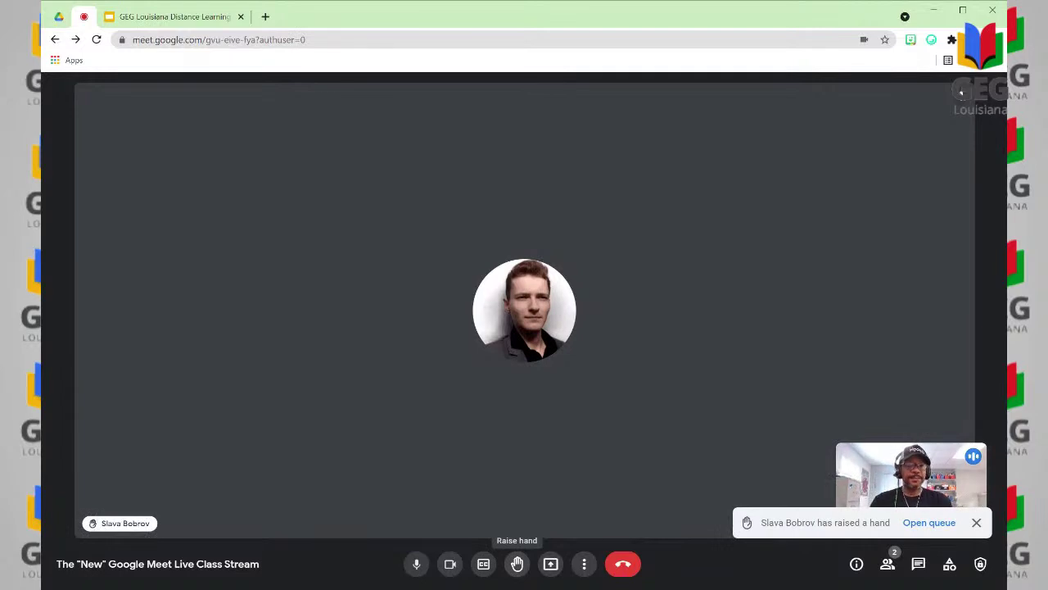
- Open the raised-hand queue from the notification and lower the participant's raised hand
click(928, 524)
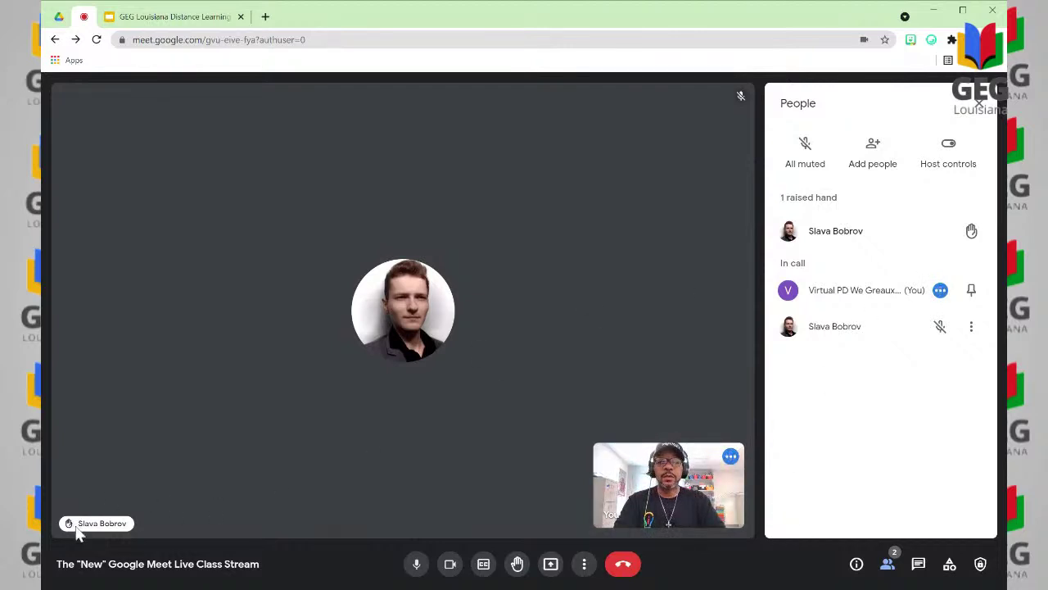
mouse_move(917, 234)
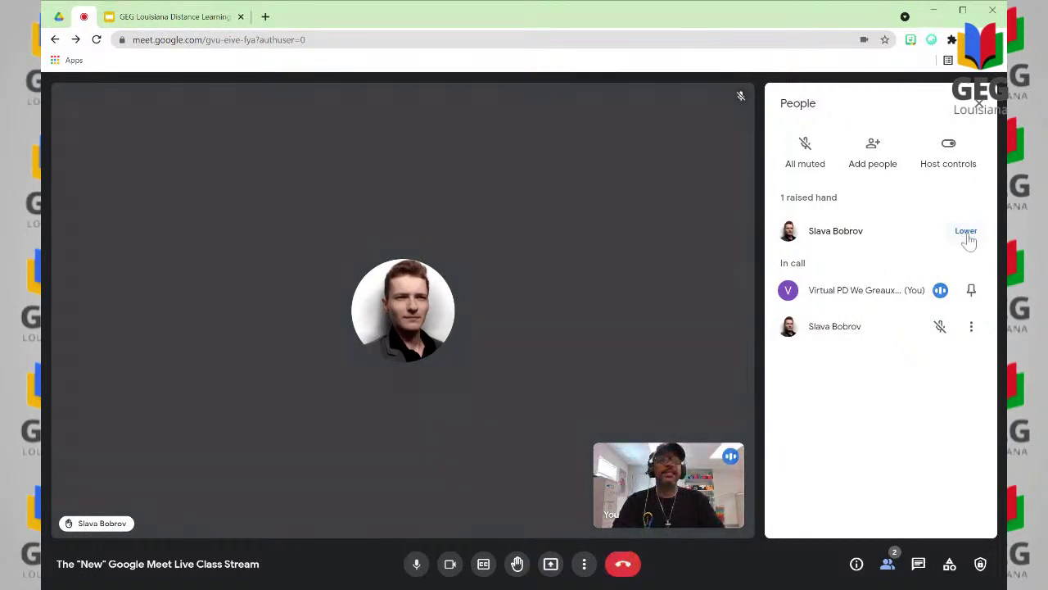
click(967, 232)
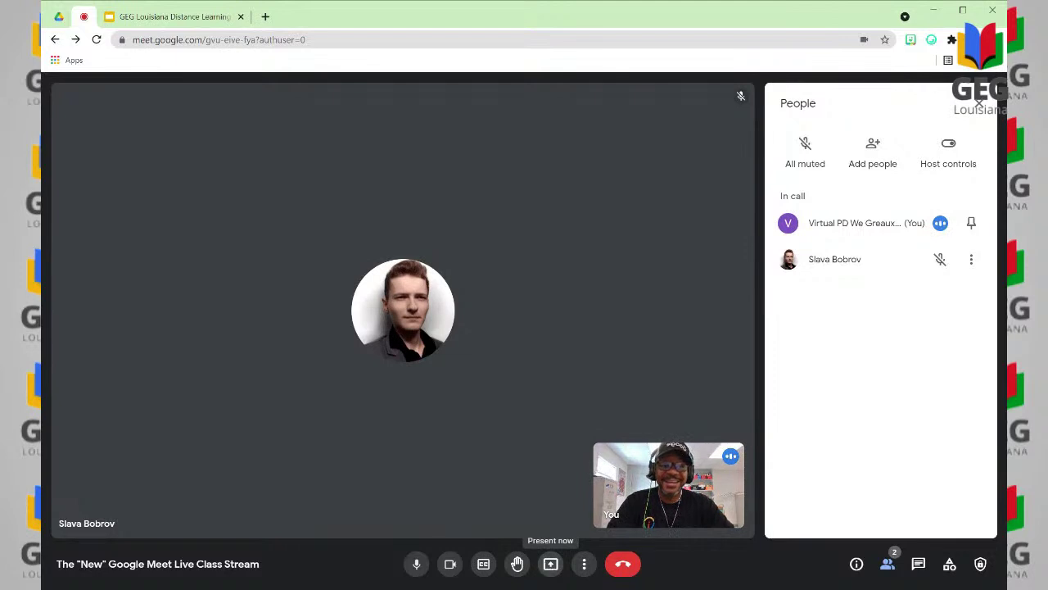
- Review the choices for presenting, and set the meeting layout to Tiled with a maximum of 49 tiles
click(551, 565)
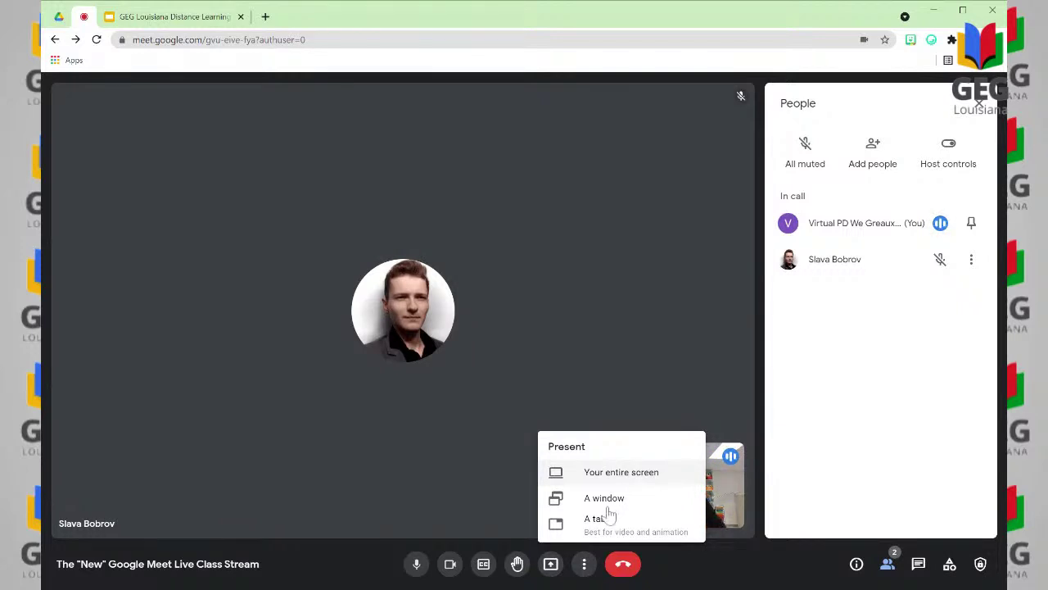
click(584, 565)
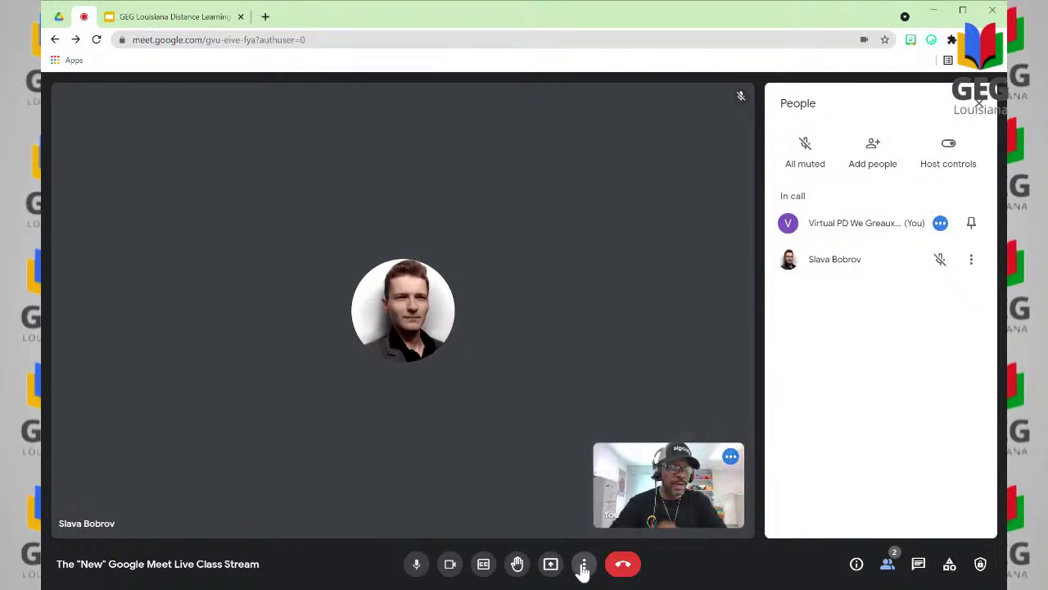
click(583, 565)
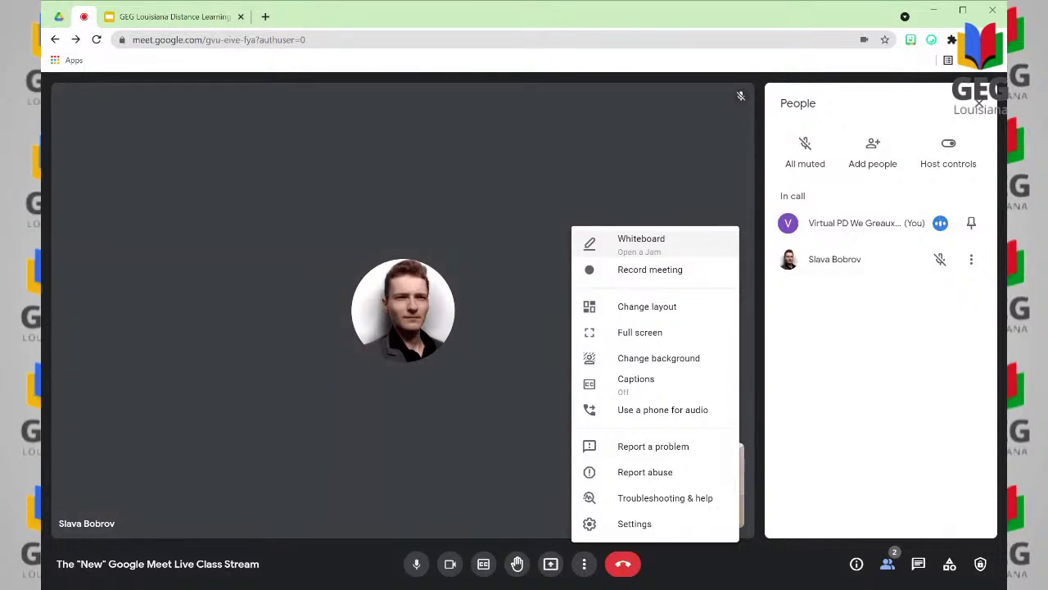
click(629, 306)
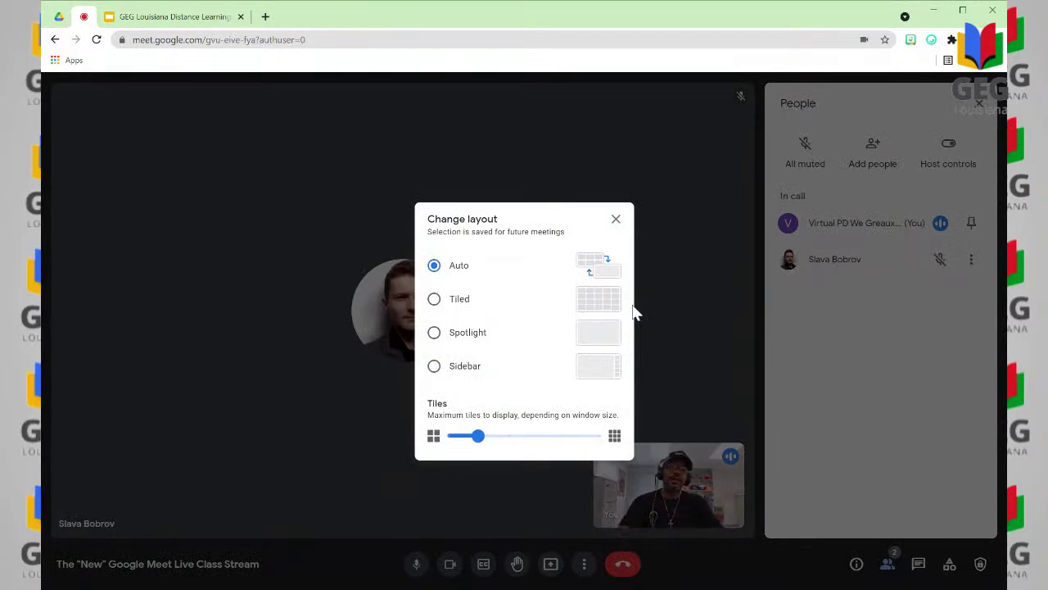
click(434, 300)
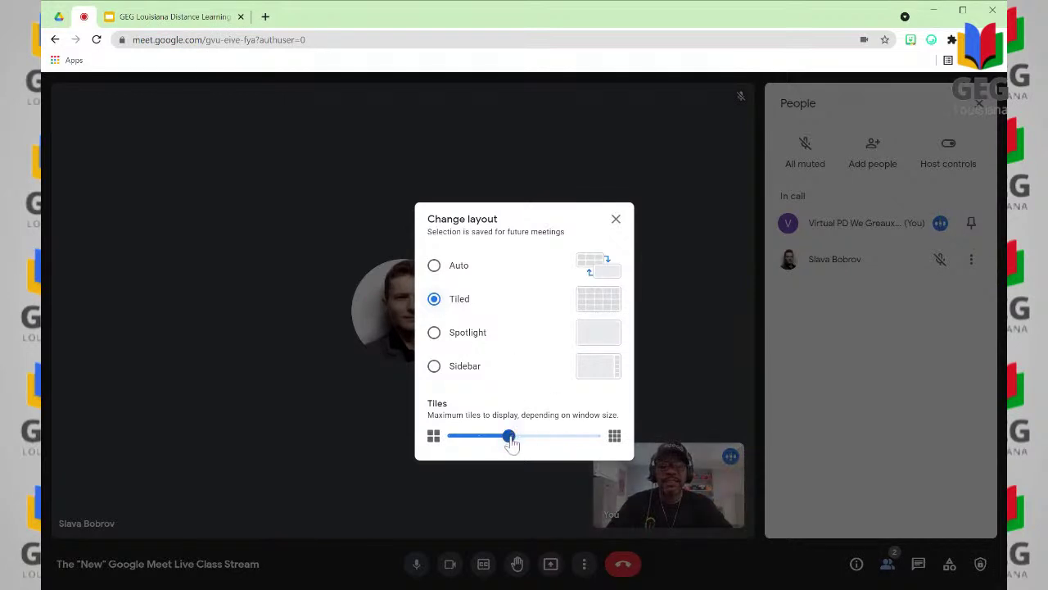
drag(511, 442, 616, 447)
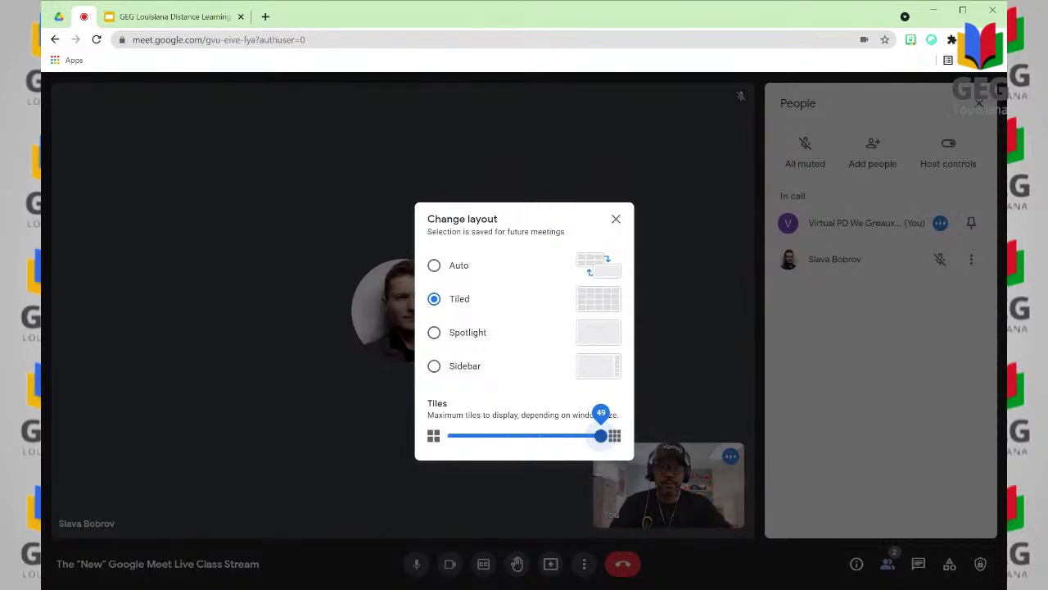
click(616, 220)
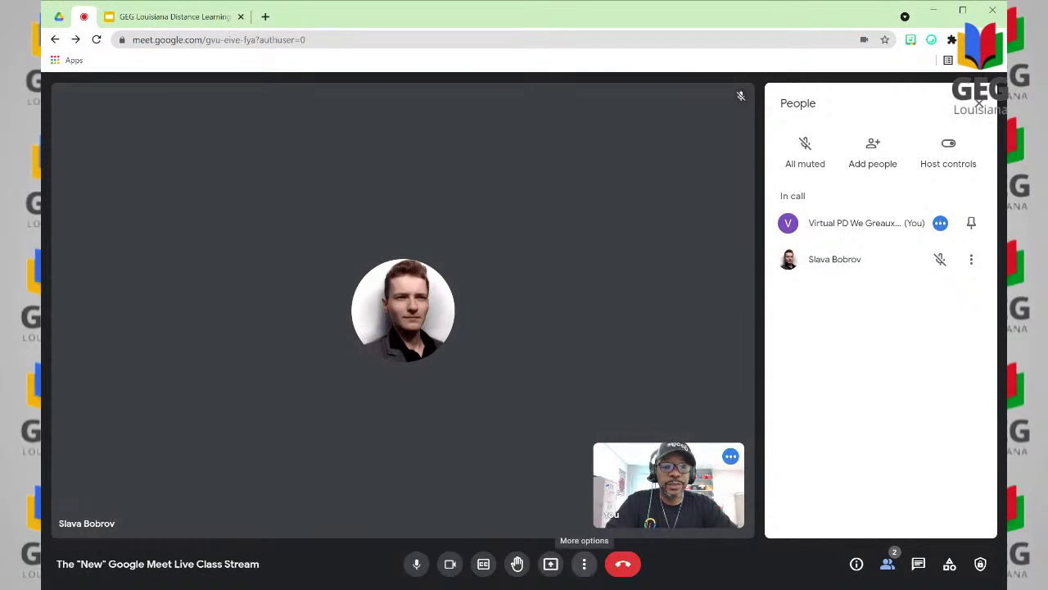
- Open the background effects for your video and try the full blur, red blossom and pink confetti backgrounds
click(584, 563)
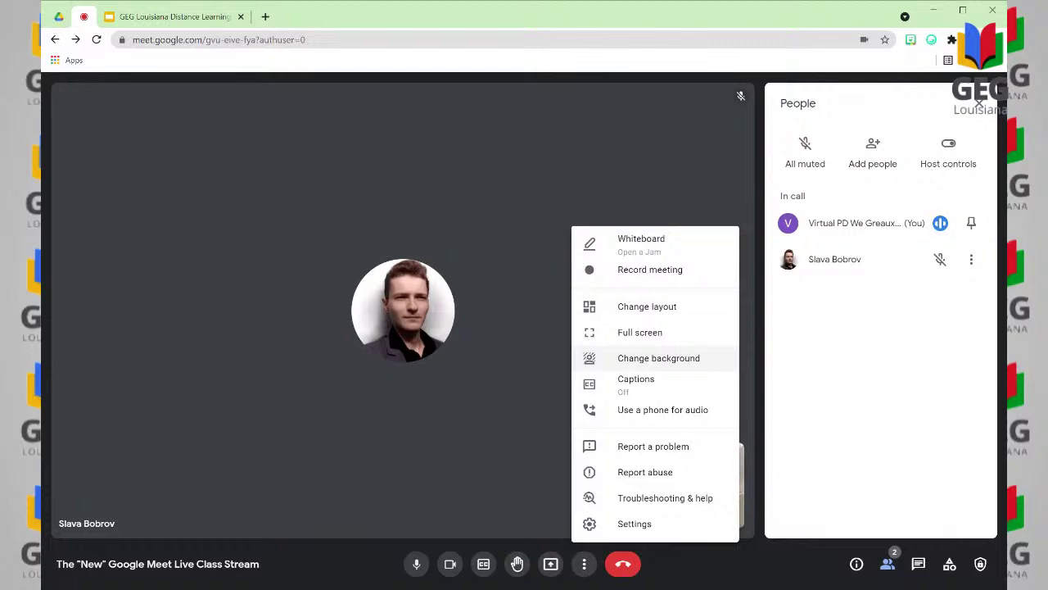
click(640, 360)
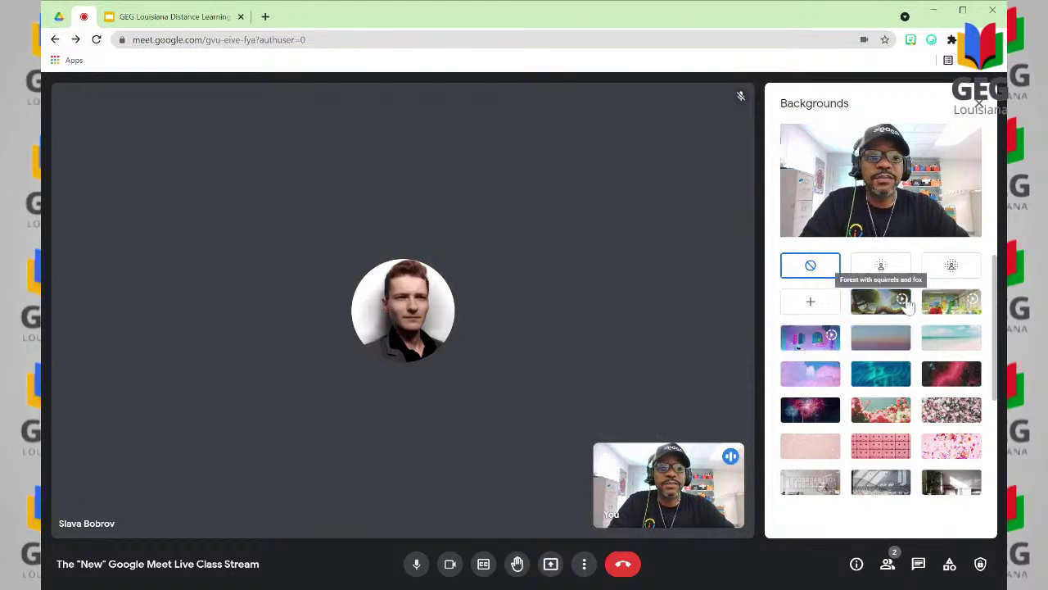
click(880, 264)
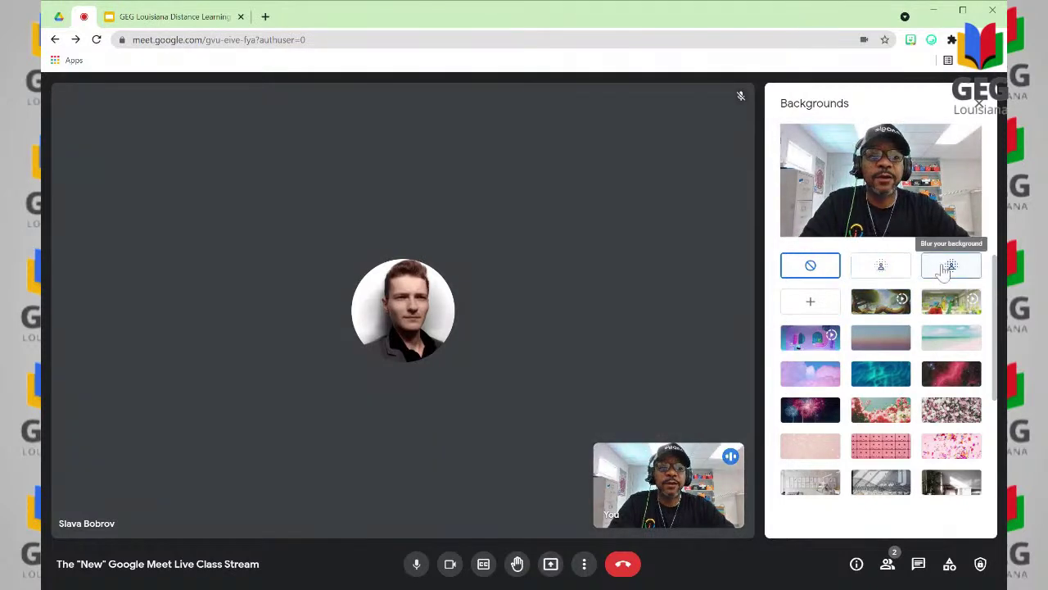
click(945, 270)
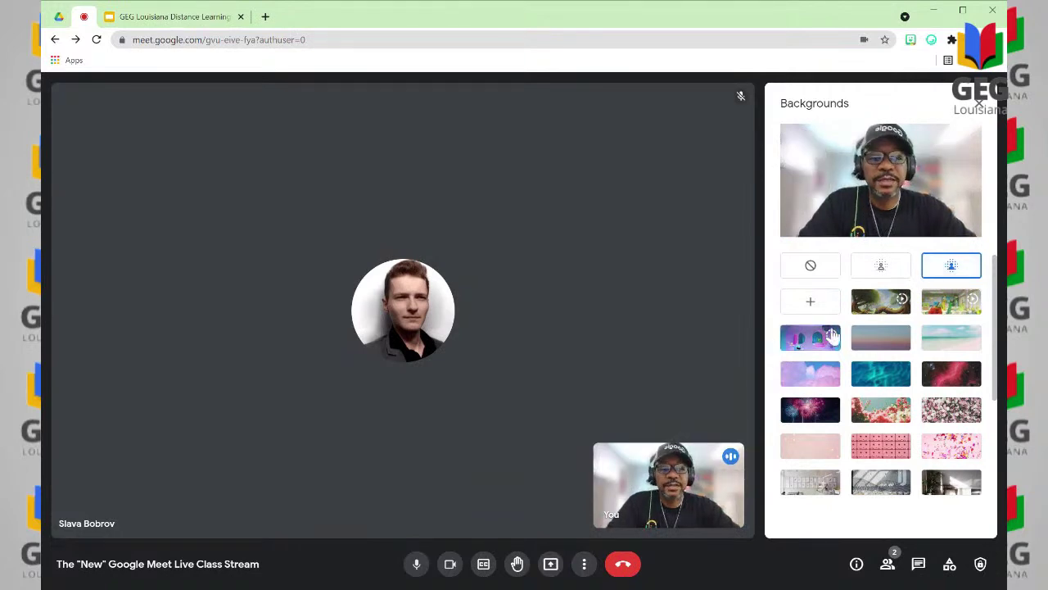
click(870, 420)
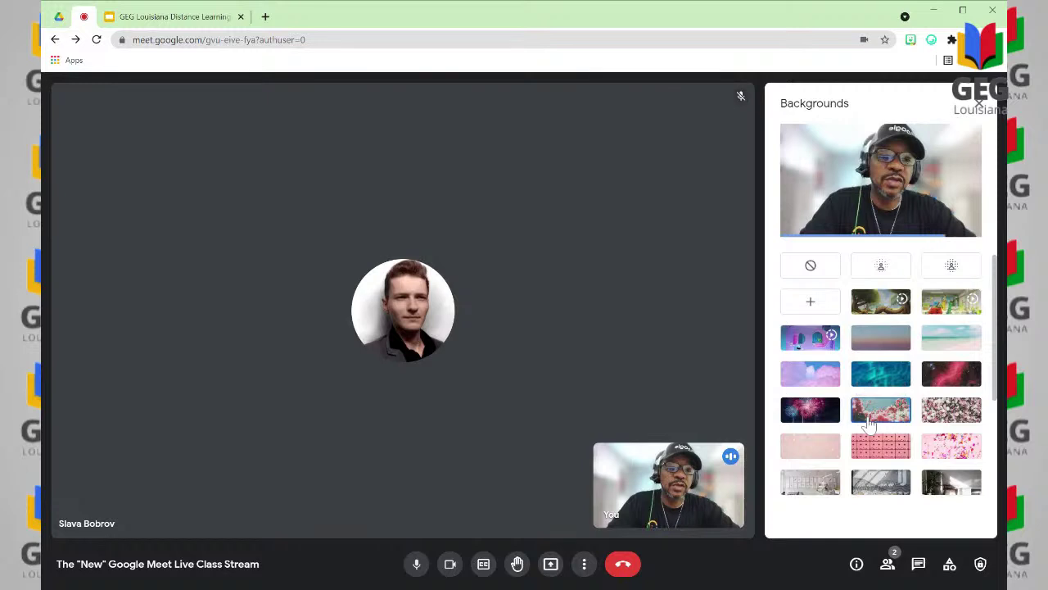
click(958, 450)
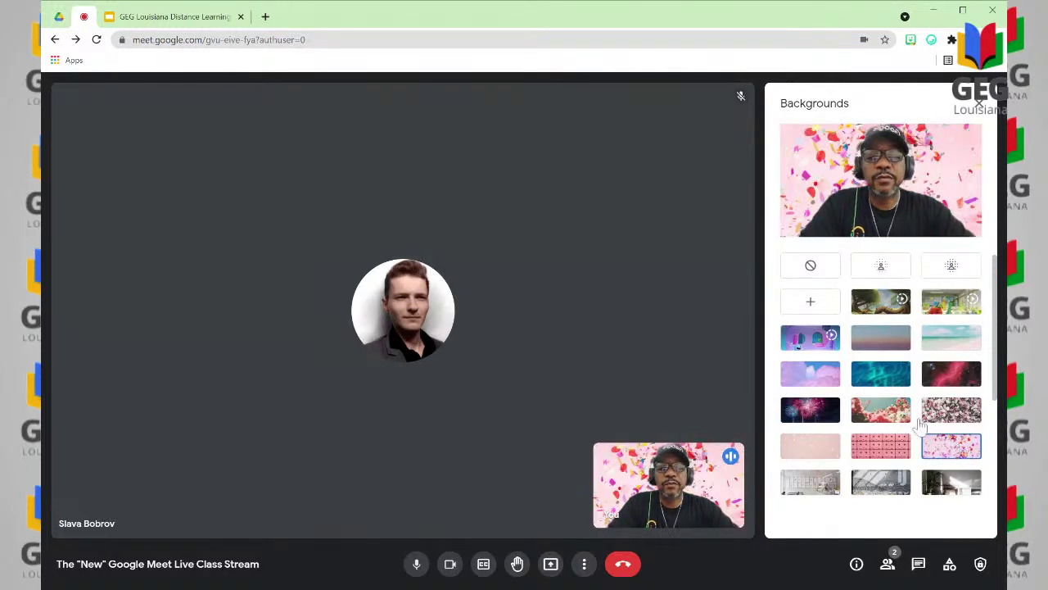
- Try the animated forest, classroom and party backgrounds, and apply the "Making Instruction & Technology Click!" image from disk as the background
click(879, 305)
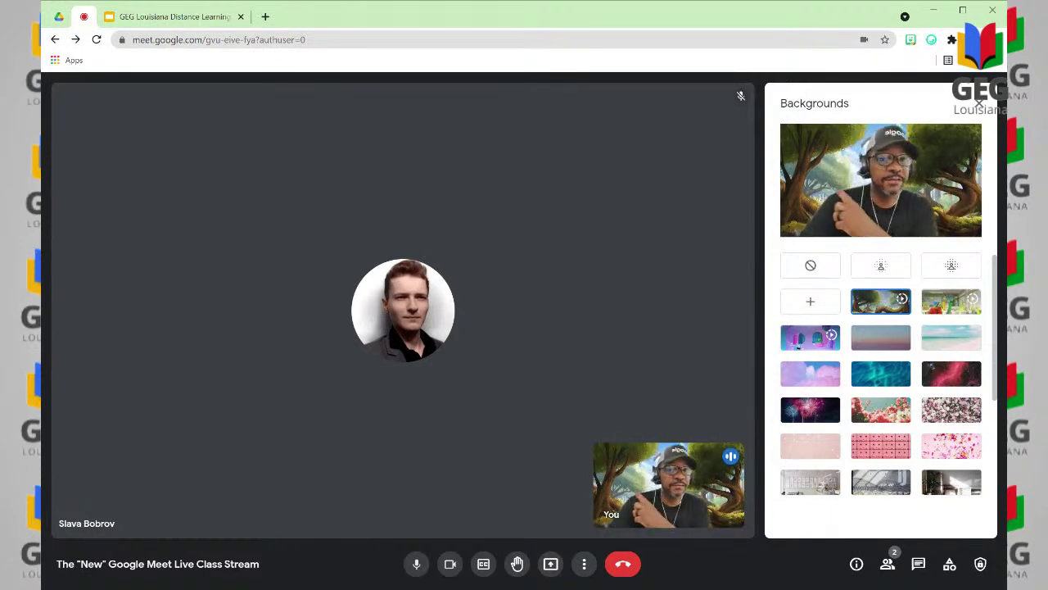
click(960, 312)
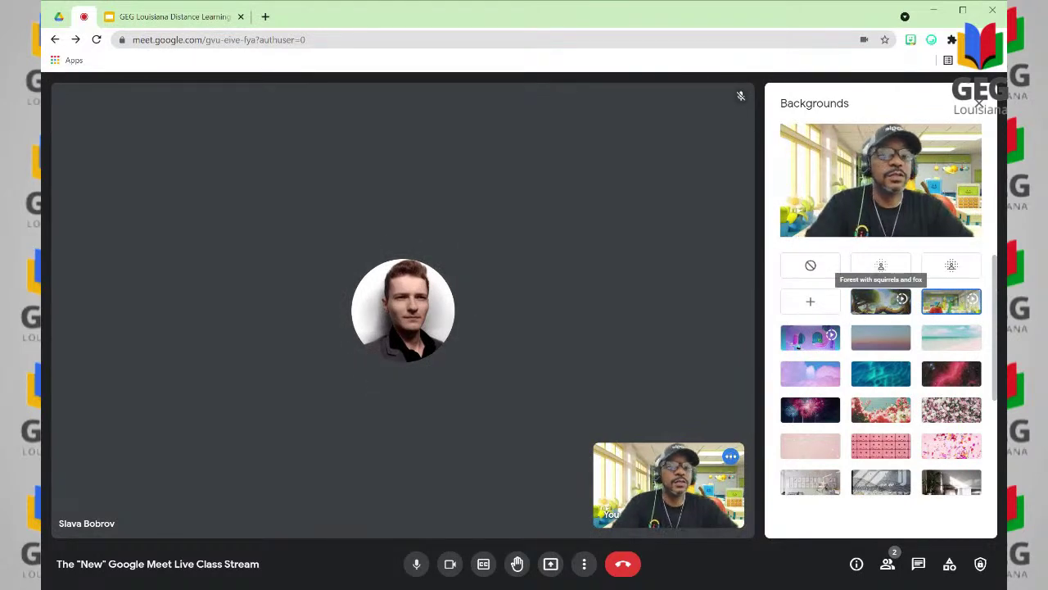
click(805, 346)
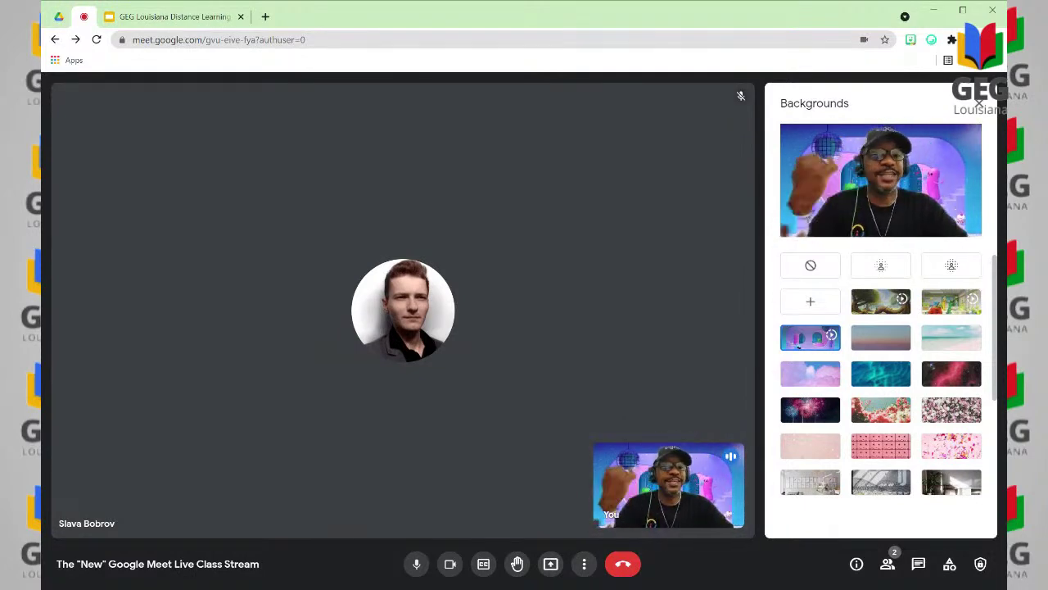
click(807, 305)
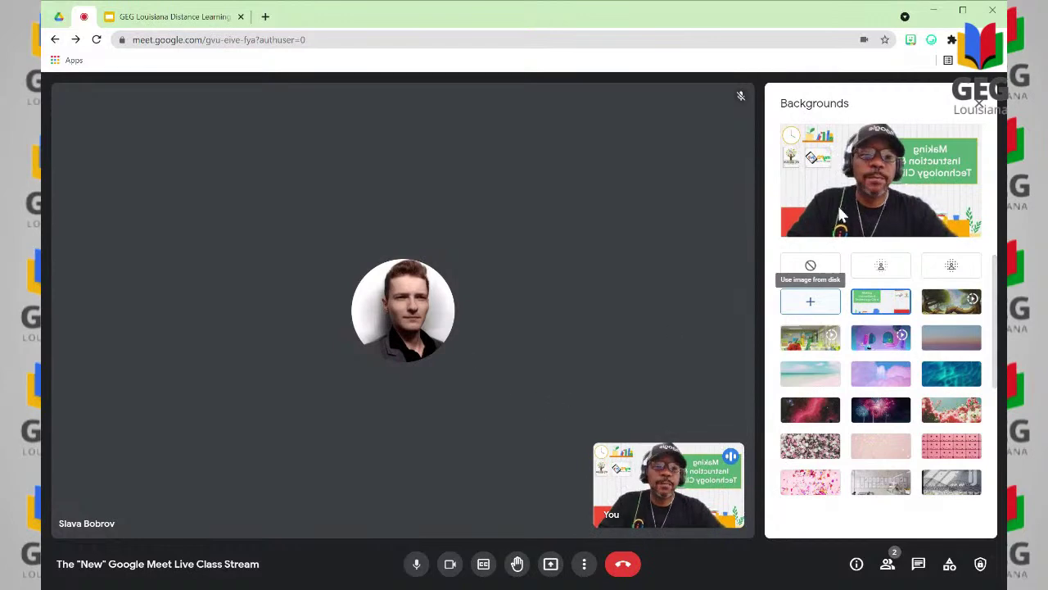
click(980, 106)
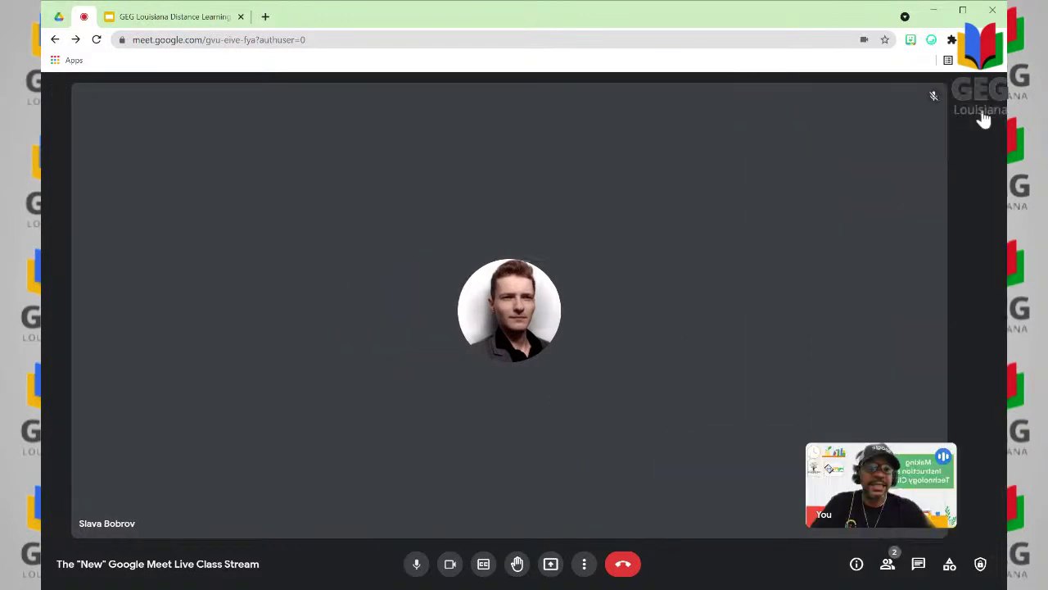
- Look through the additional meeting options, and examine the meeting details, people, in-call messages, activities and meeting safety settings
click(581, 565)
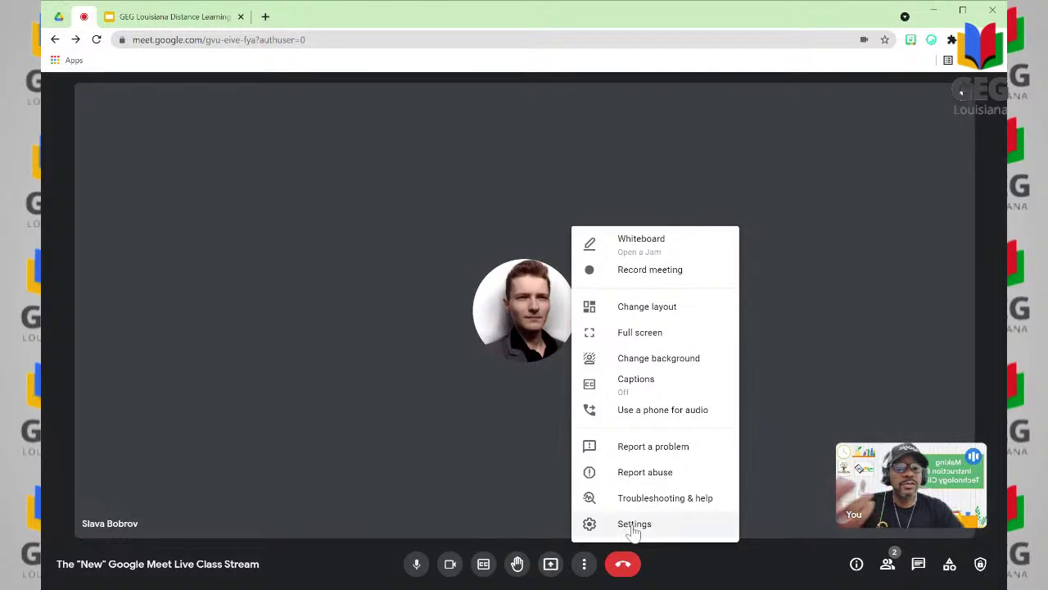
click(798, 562)
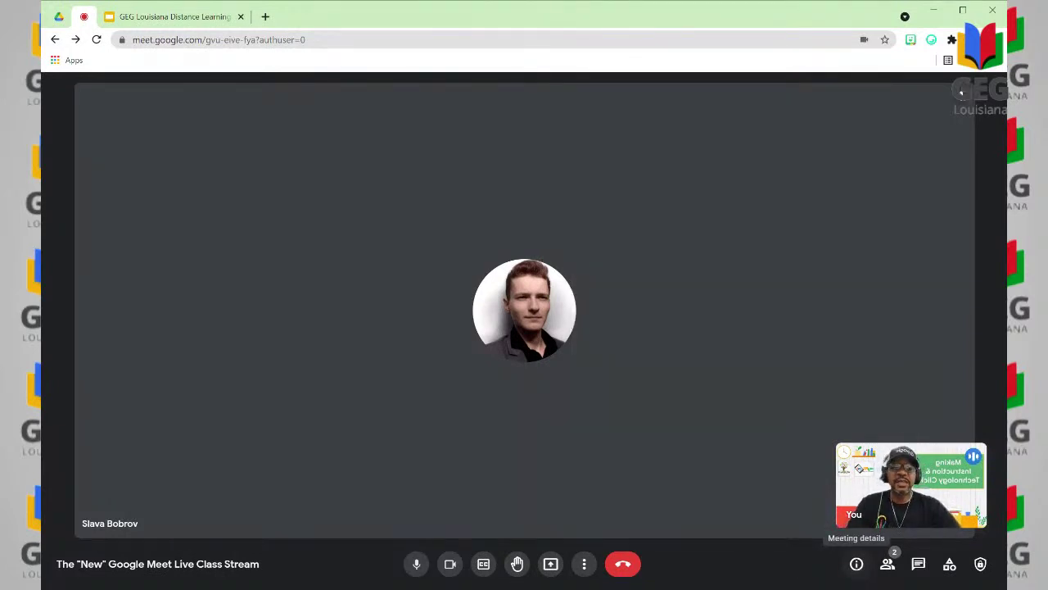
click(857, 565)
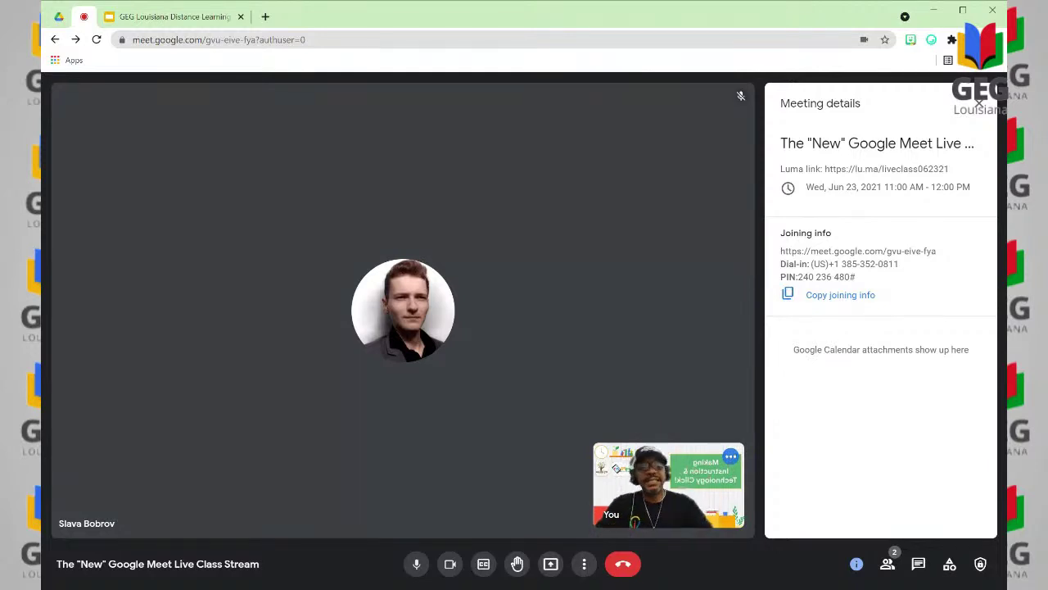
click(888, 565)
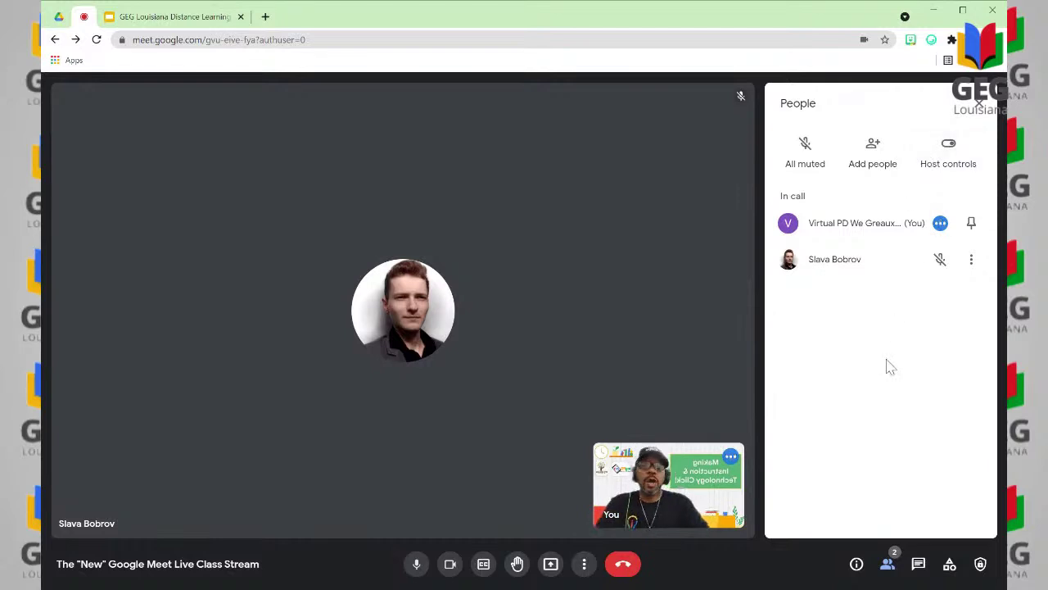
click(918, 565)
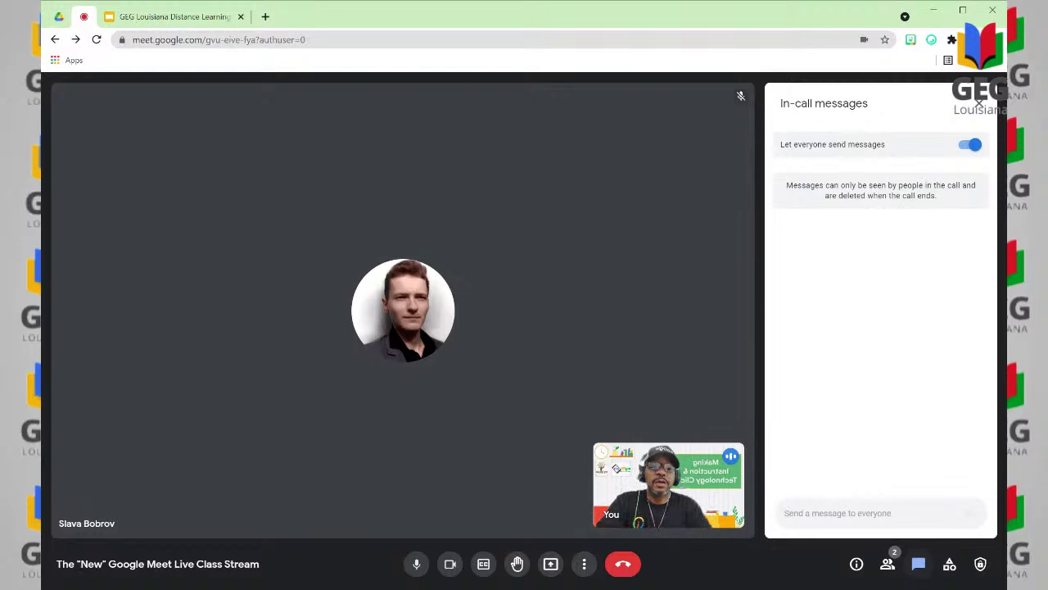
click(949, 565)
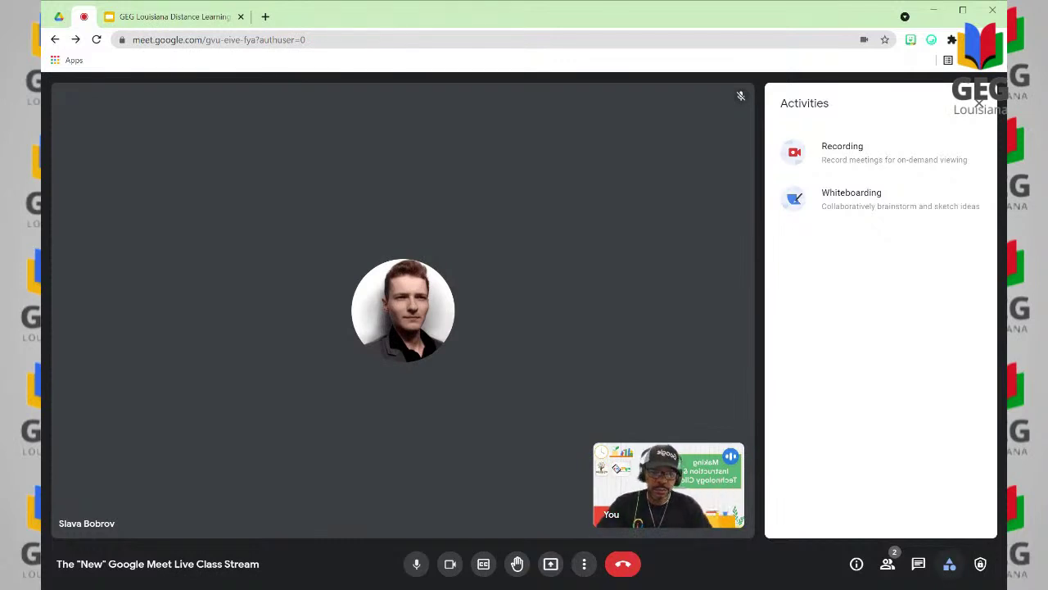
click(981, 564)
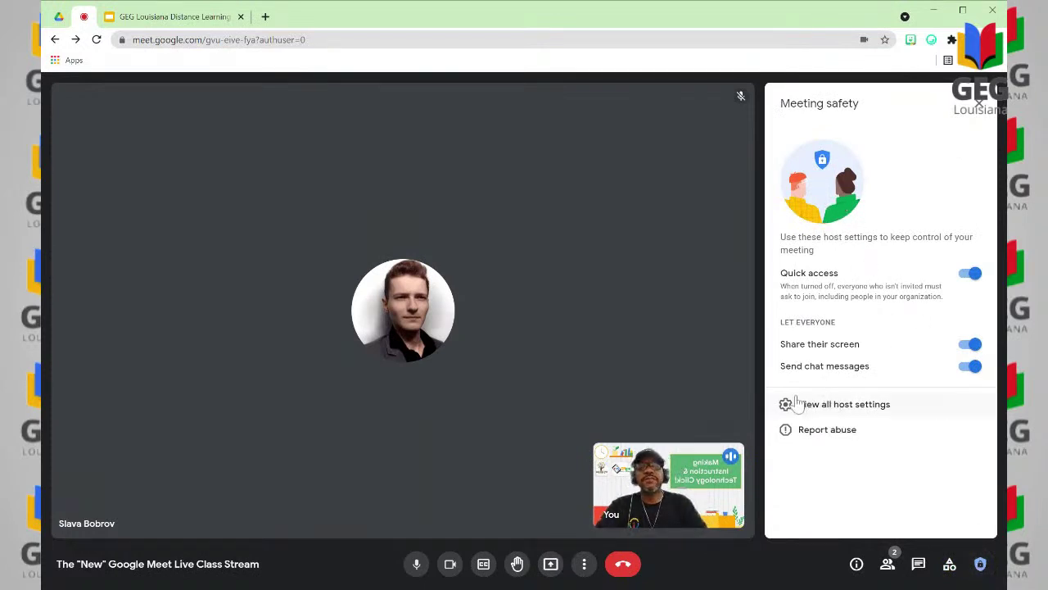
click(978, 105)
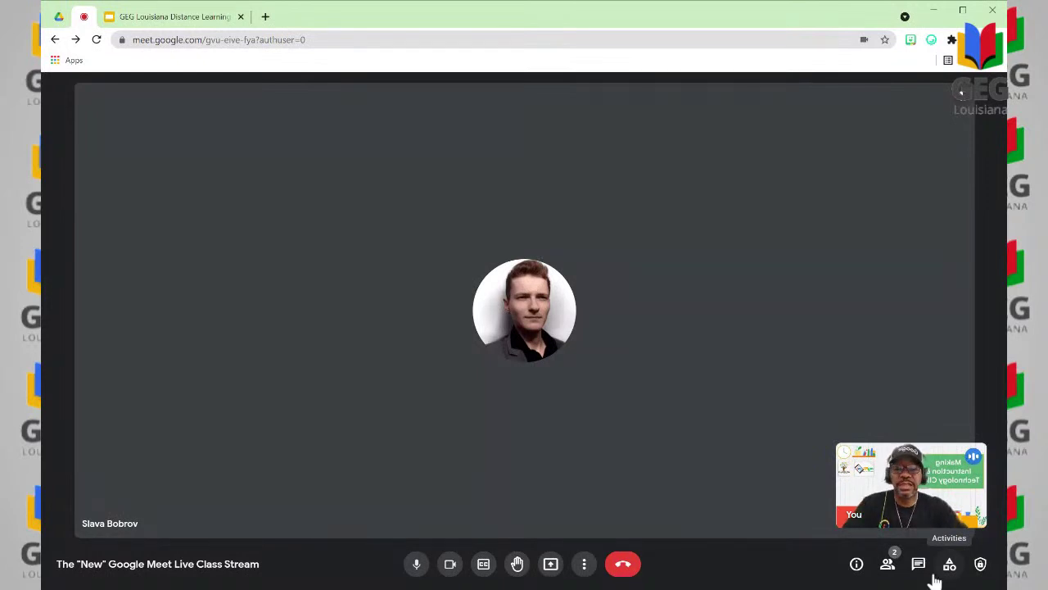
- Present the browser window containing the meeting to everyone, and switch between the meeting and the GEG Louisiana slides within it
click(546, 565)
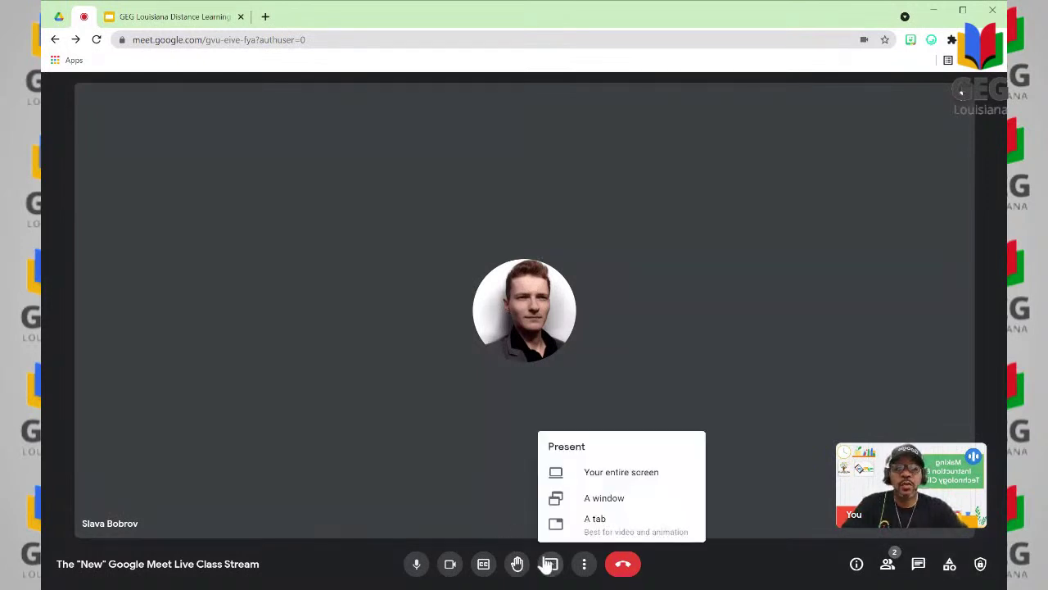
click(606, 498)
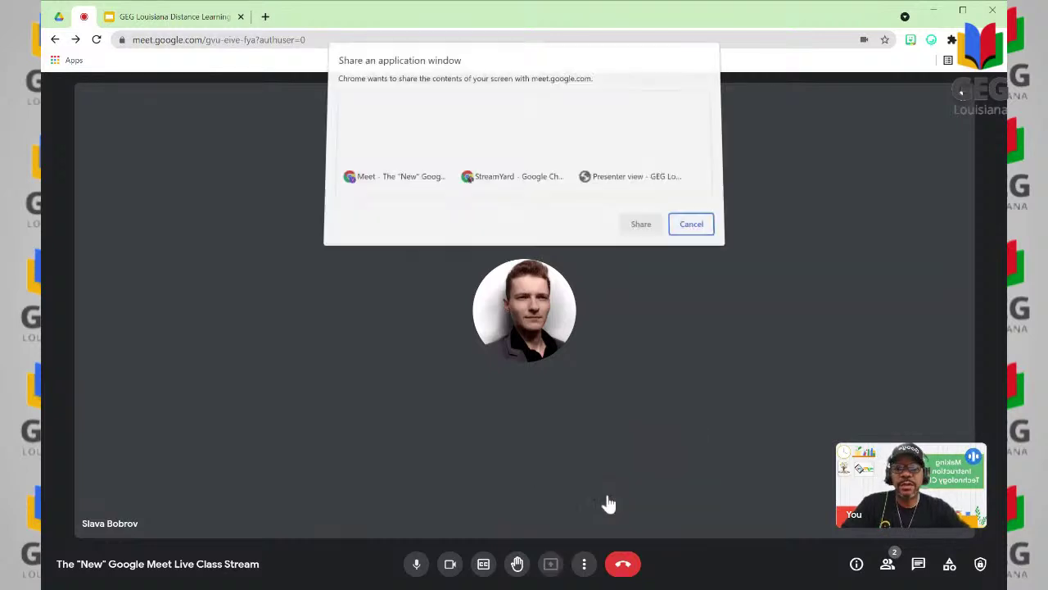
click(414, 151)
click(638, 228)
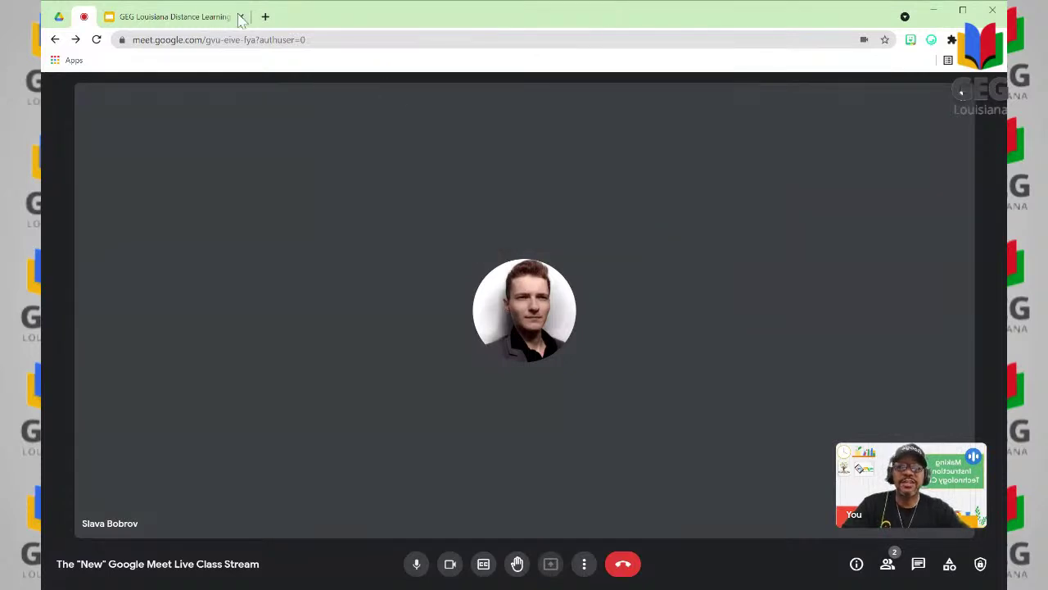
click(187, 23)
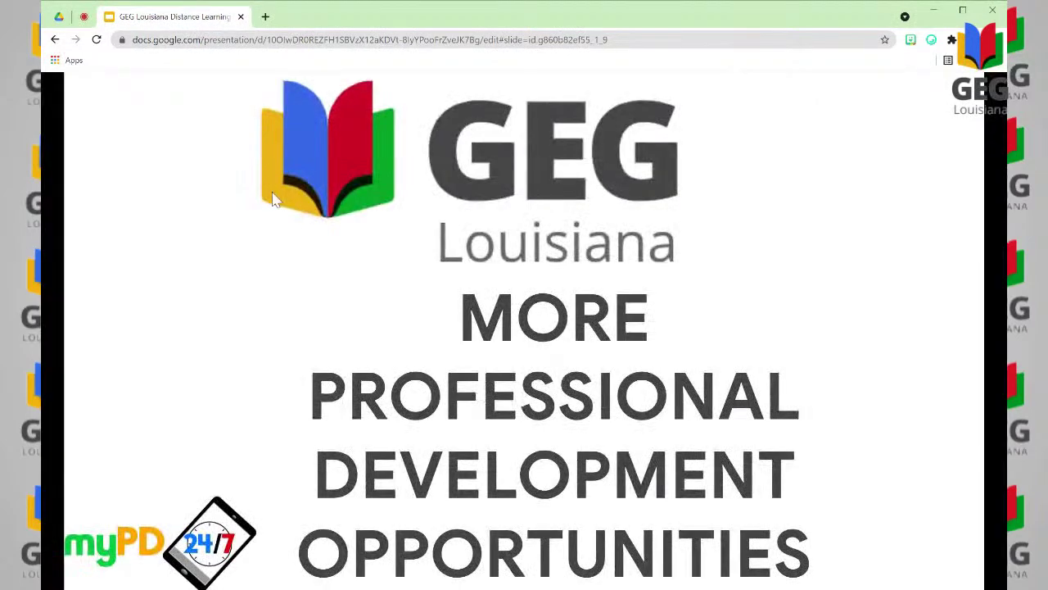
click(84, 18)
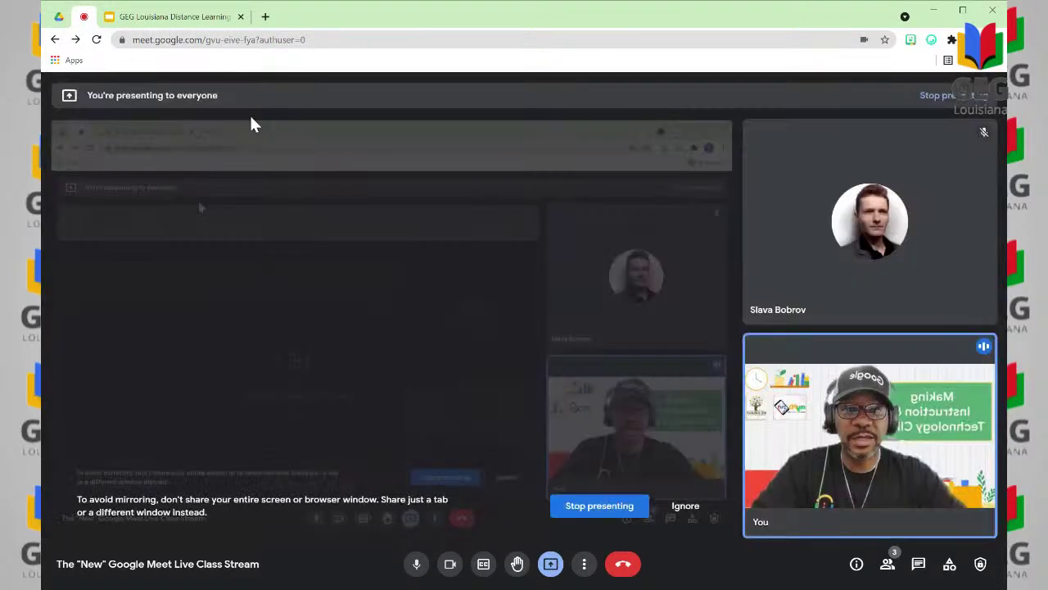
click(172, 21)
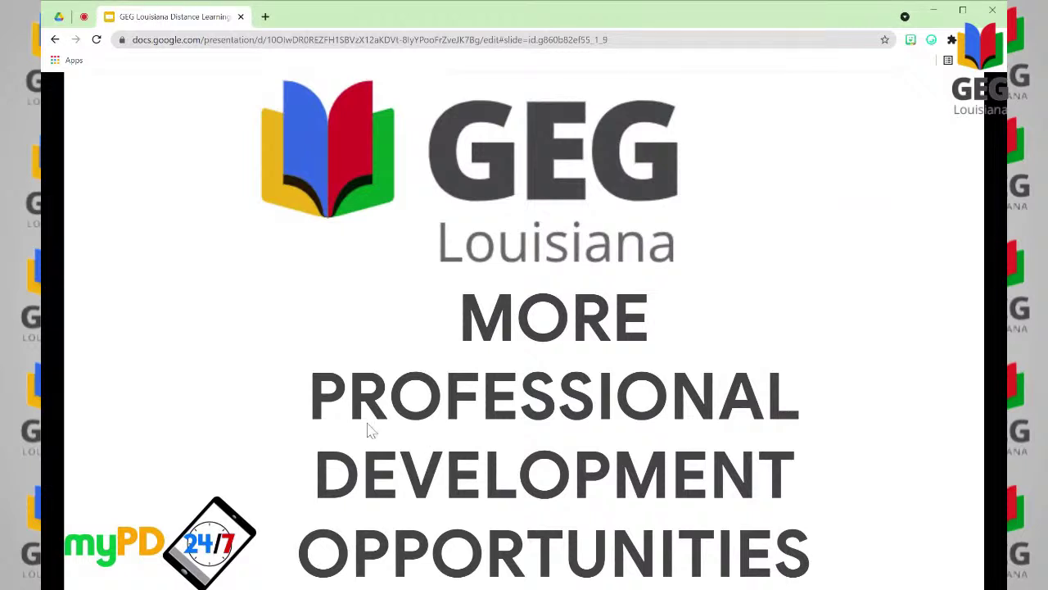
- Look through the slideshow options, including the laser pointer, full screen, captions preferences, Q & A and download choices
mouse_move(89, 583)
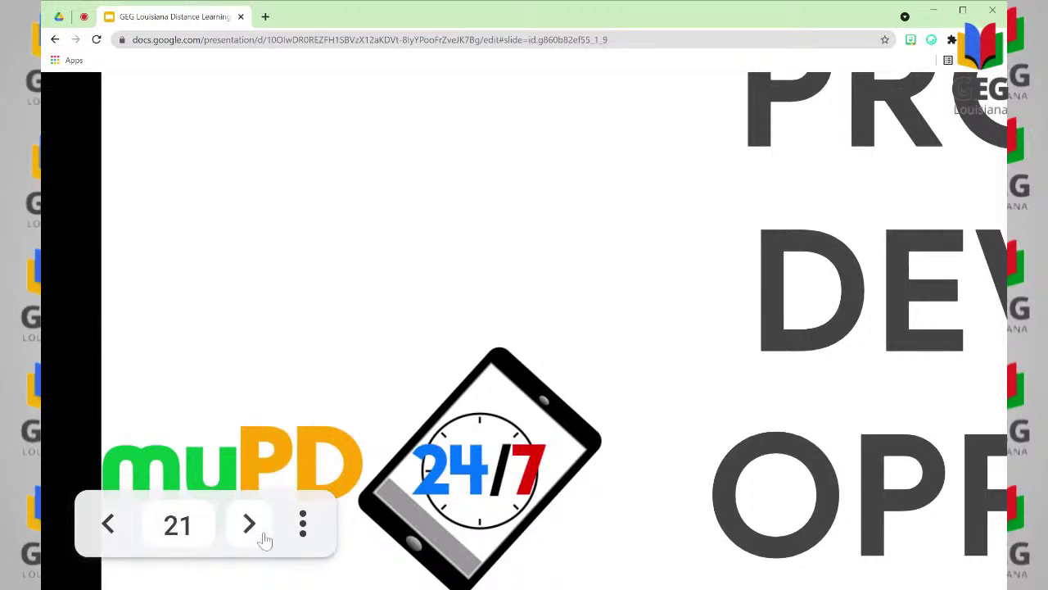
click(305, 529)
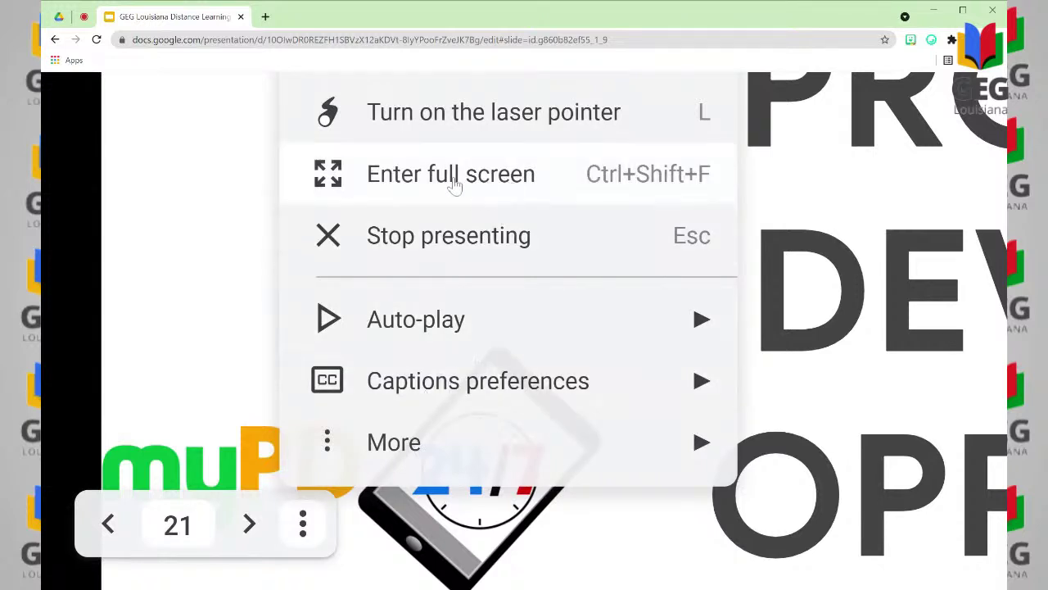
mouse_move(527, 344)
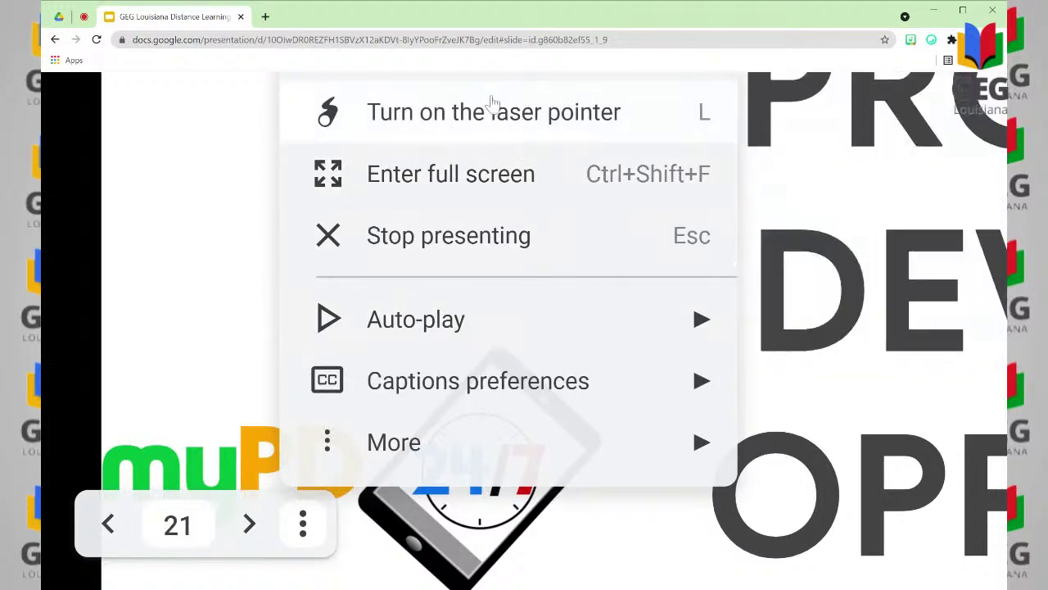
mouse_move(399, 434)
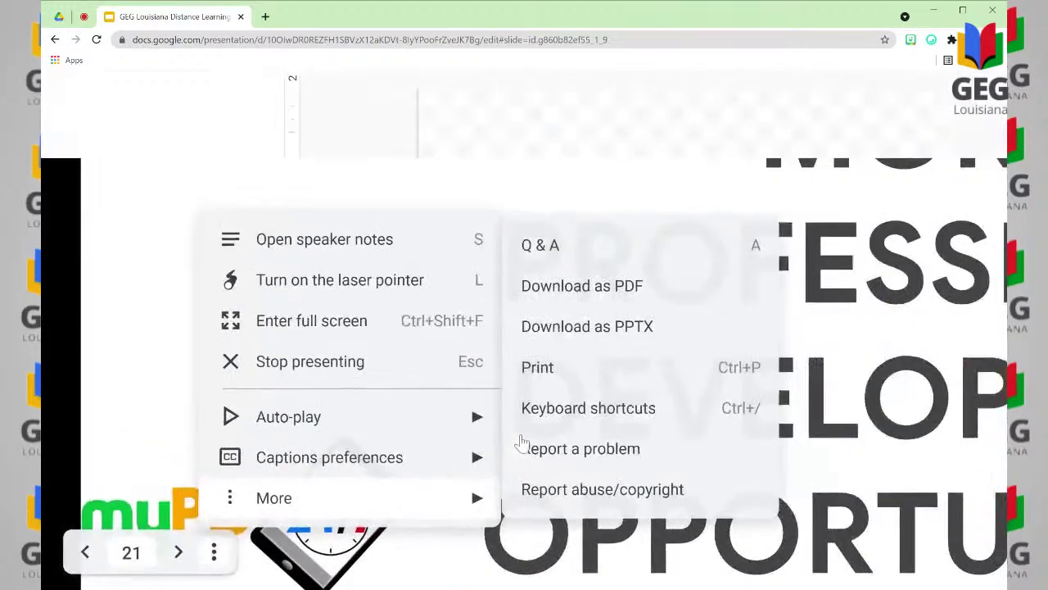
click(346, 254)
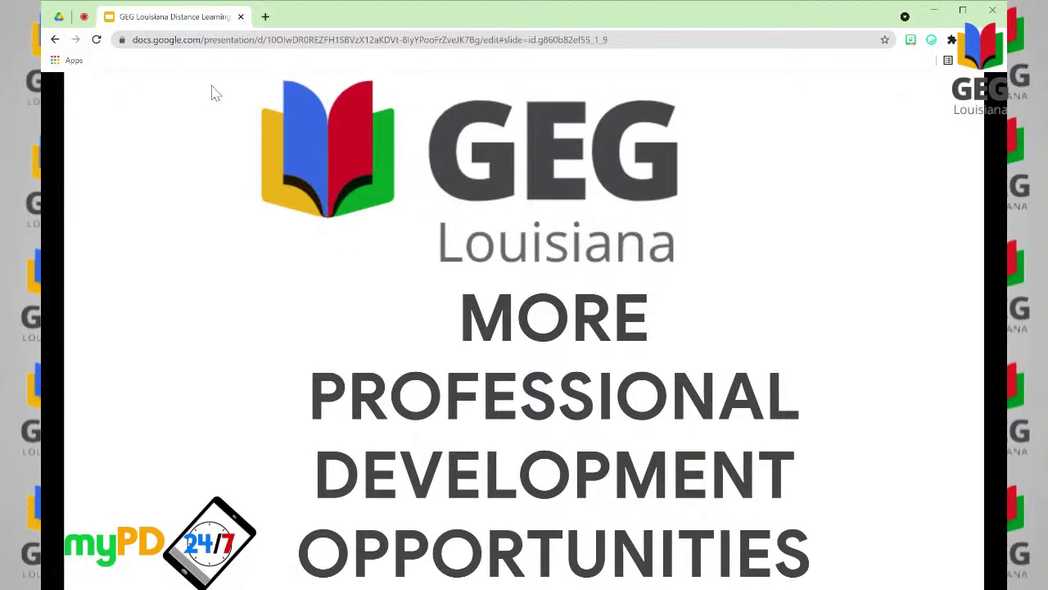
- Return to the meeting, open its safety settings, and present the Meet browser window to everyone
click(85, 20)
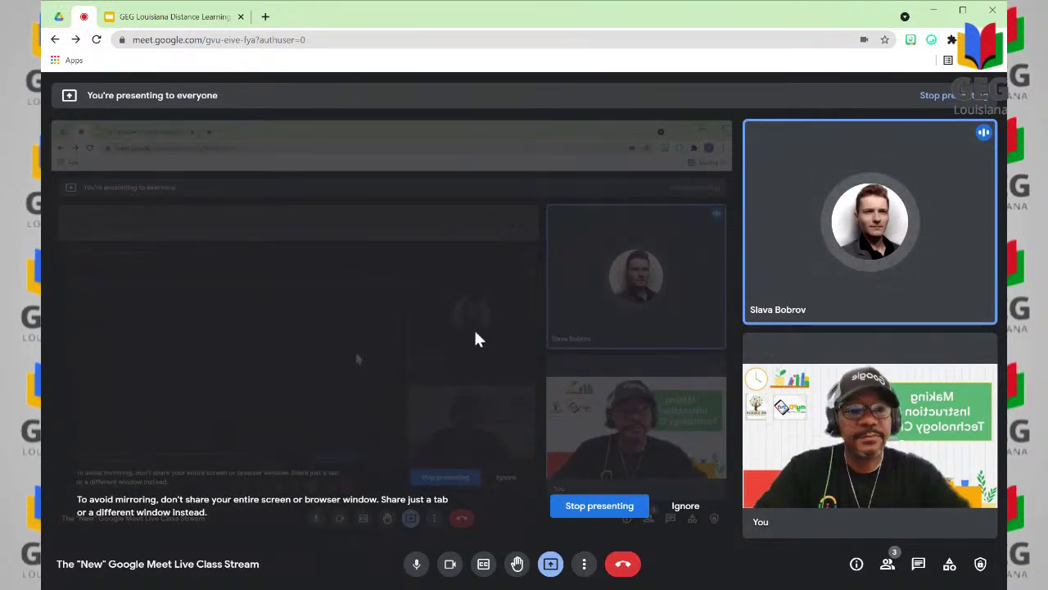
click(981, 565)
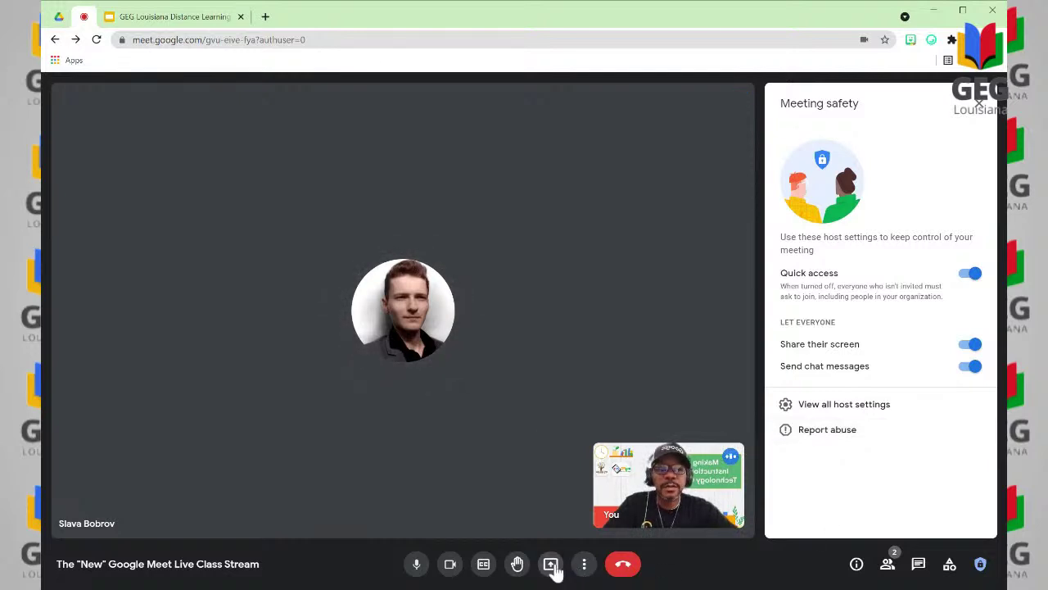
click(552, 565)
click(602, 497)
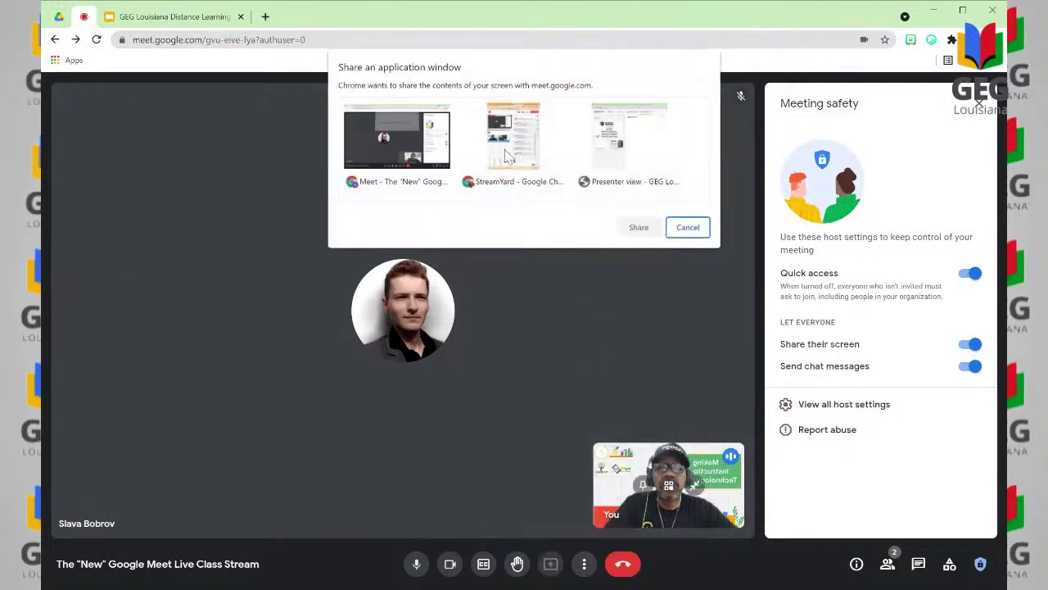
click(390, 131)
click(638, 226)
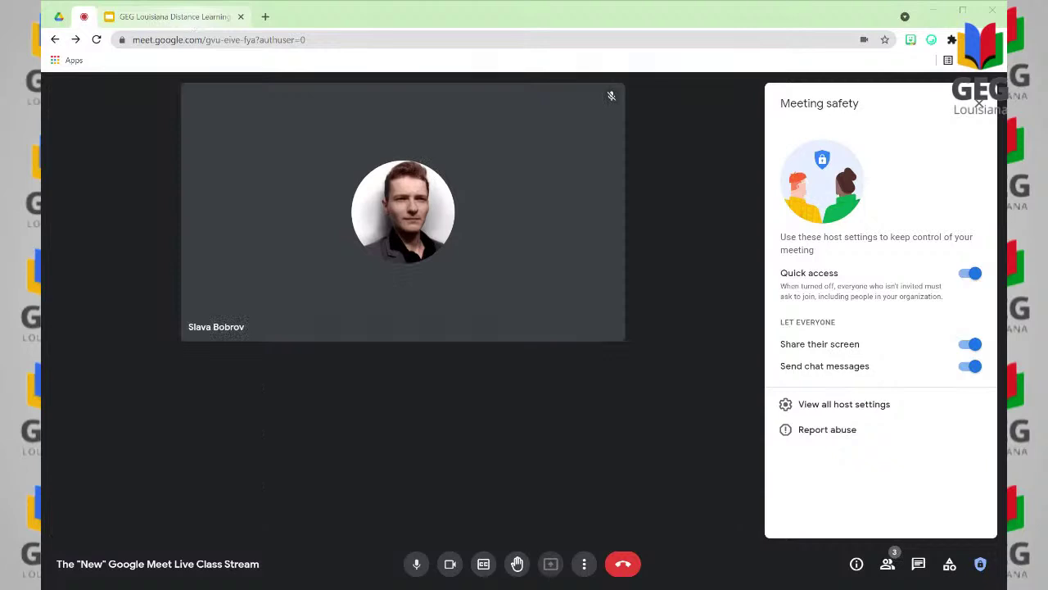
- Switch to the GEG Louisiana slides and jump to slide 17
click(194, 18)
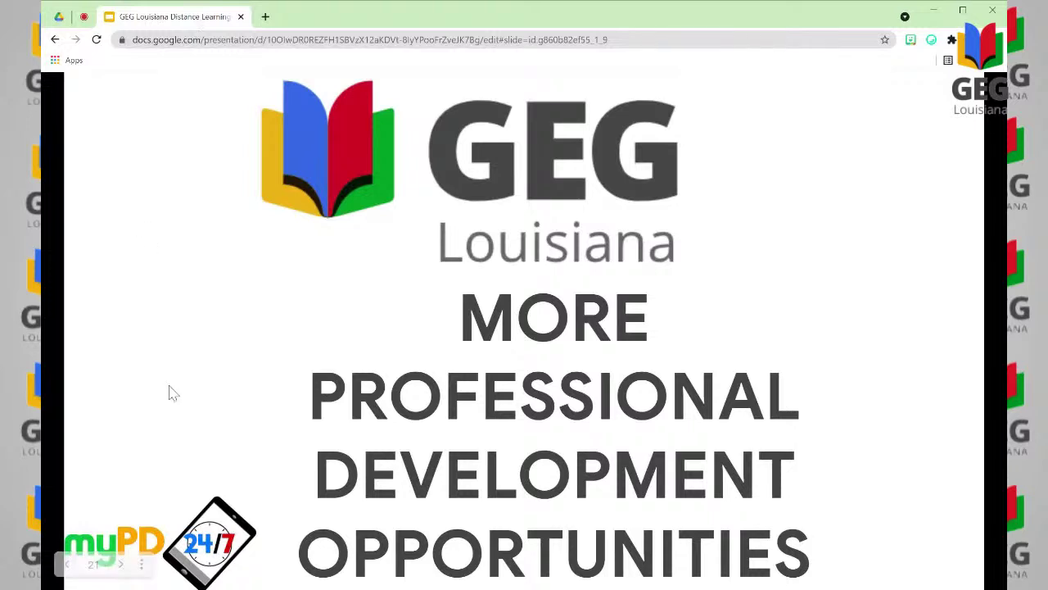
mouse_move(137, 555)
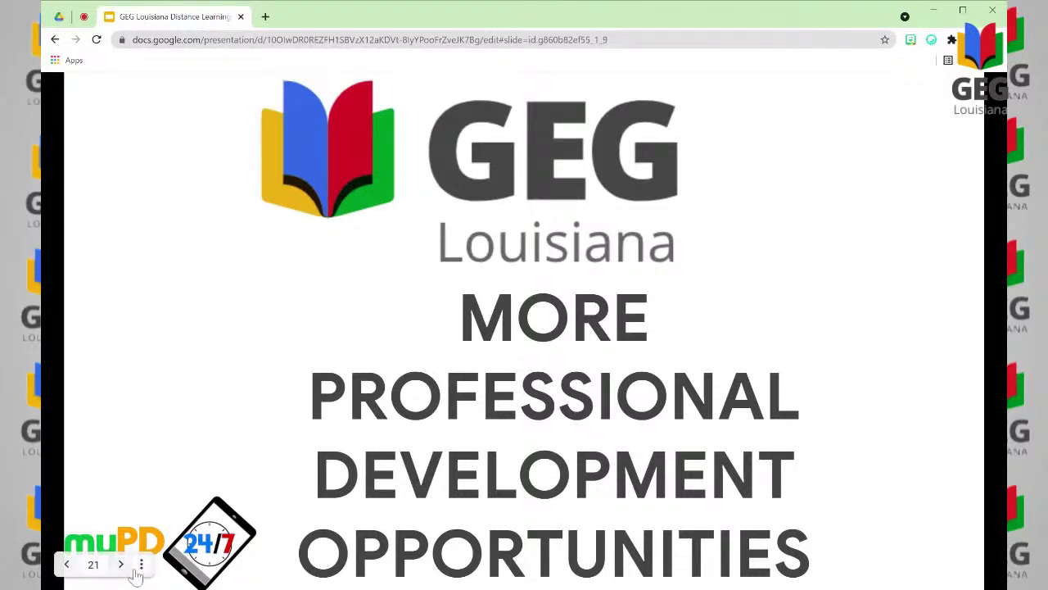
click(113, 567)
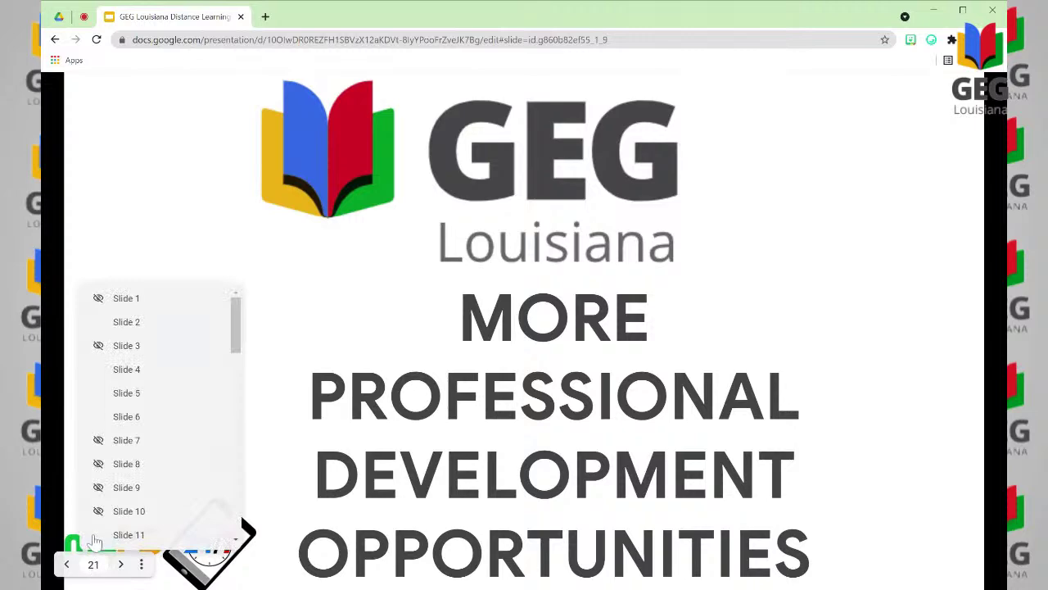
scroll(129, 489, down, 3)
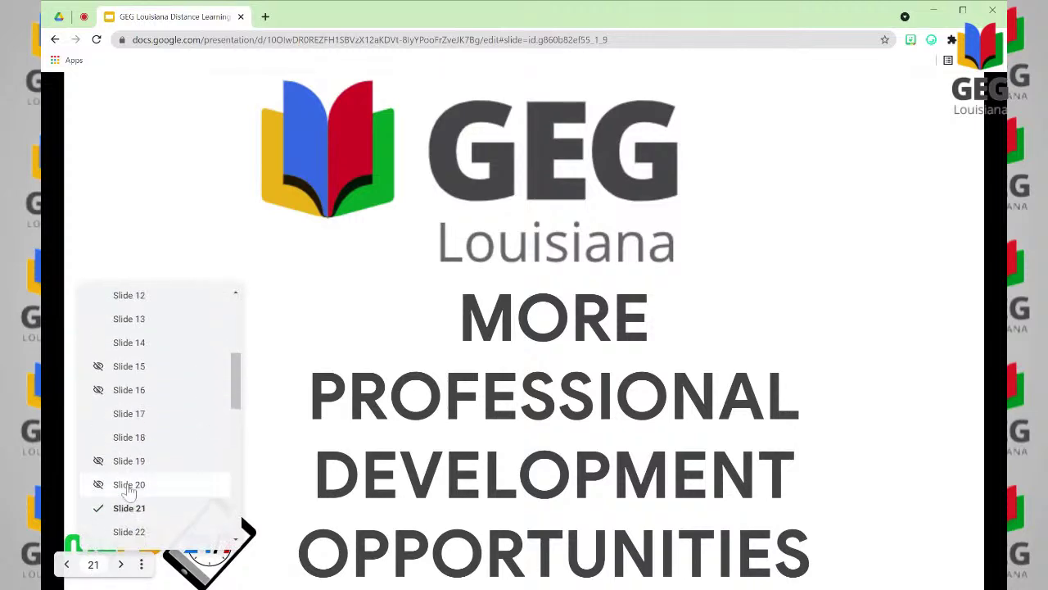
click(131, 414)
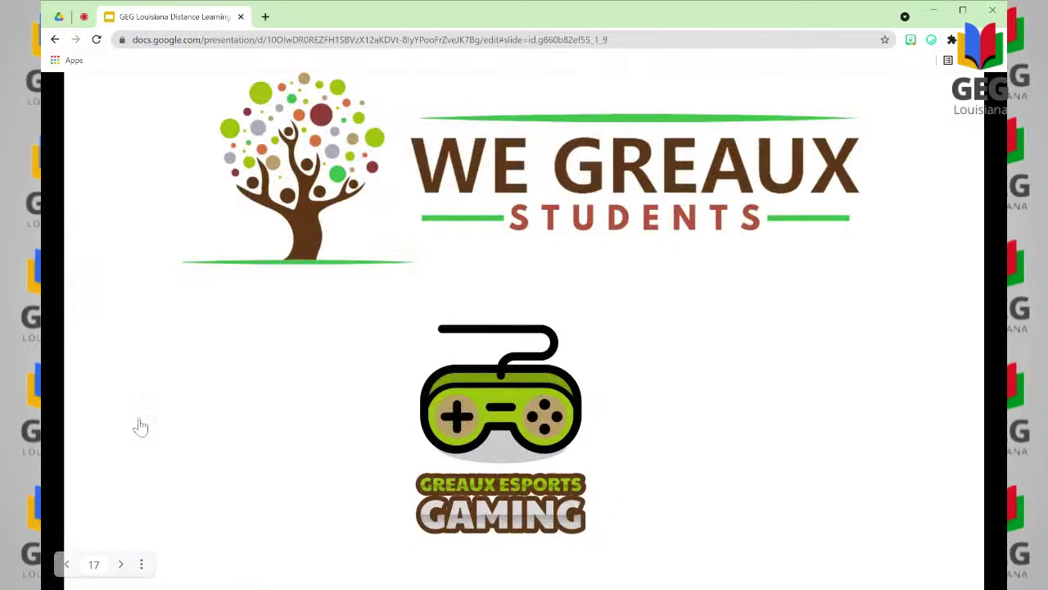
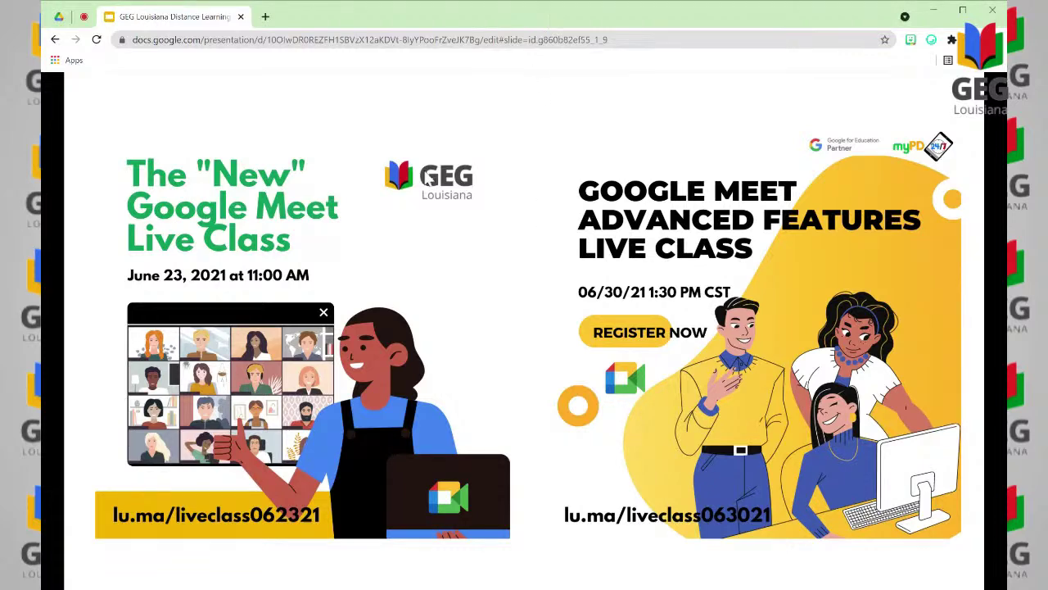
click(84, 18)
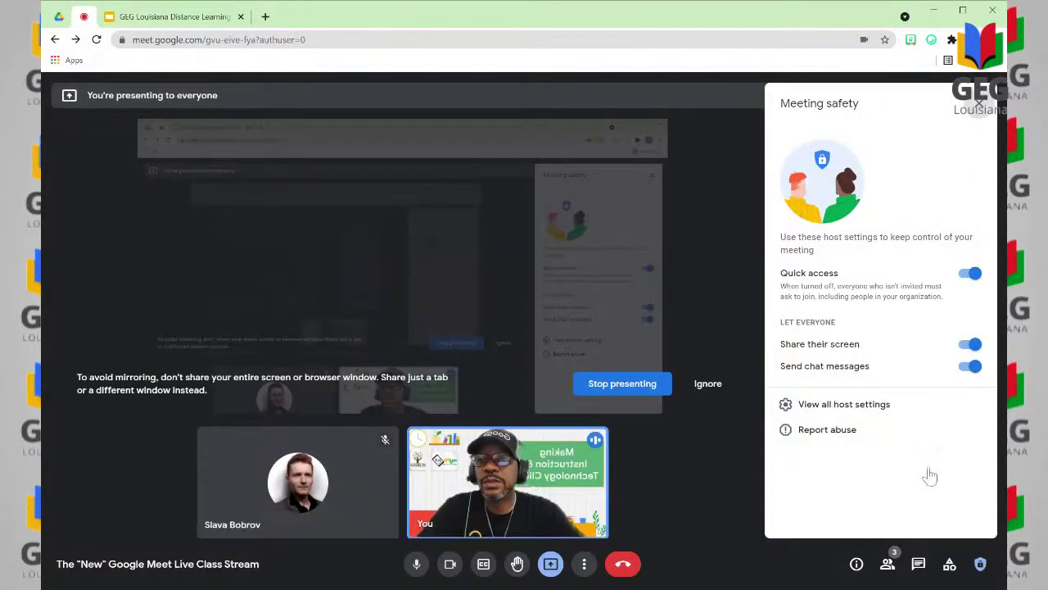
click(918, 565)
click(918, 565)
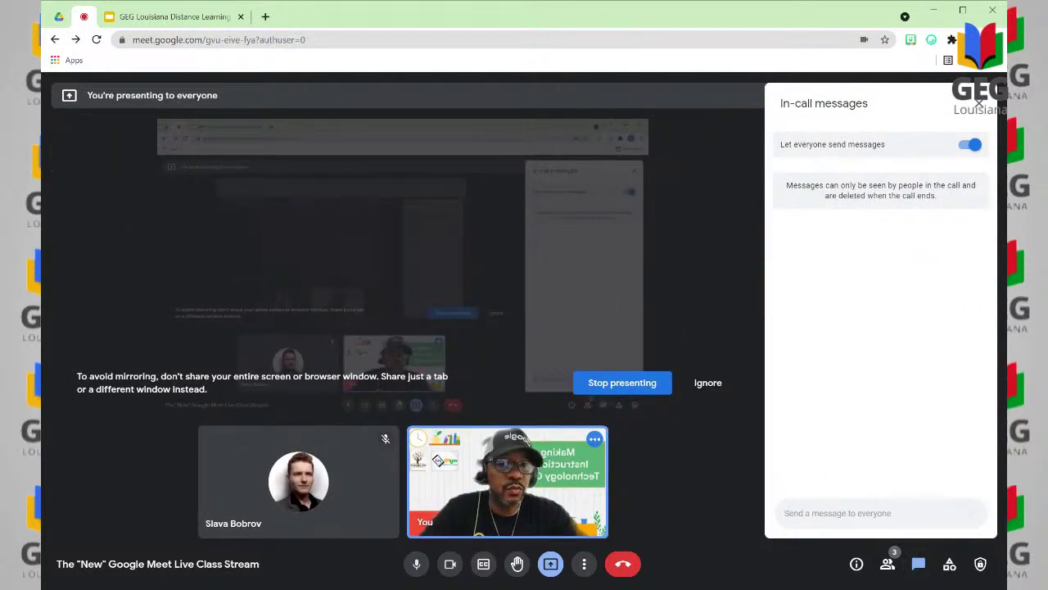
text(Register at http://lu.ma/liveclass063021)
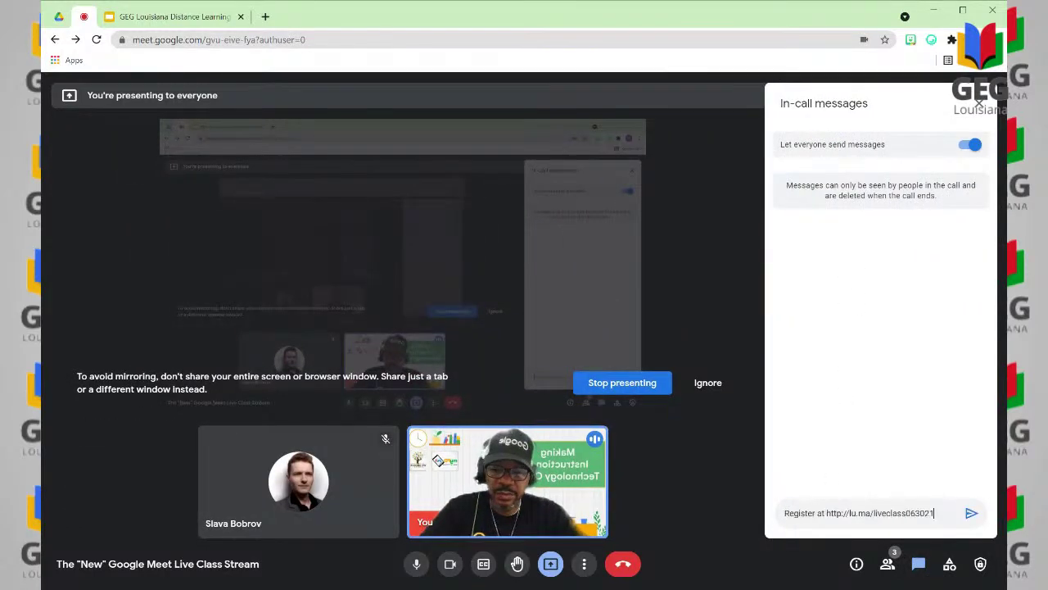
key(Return)
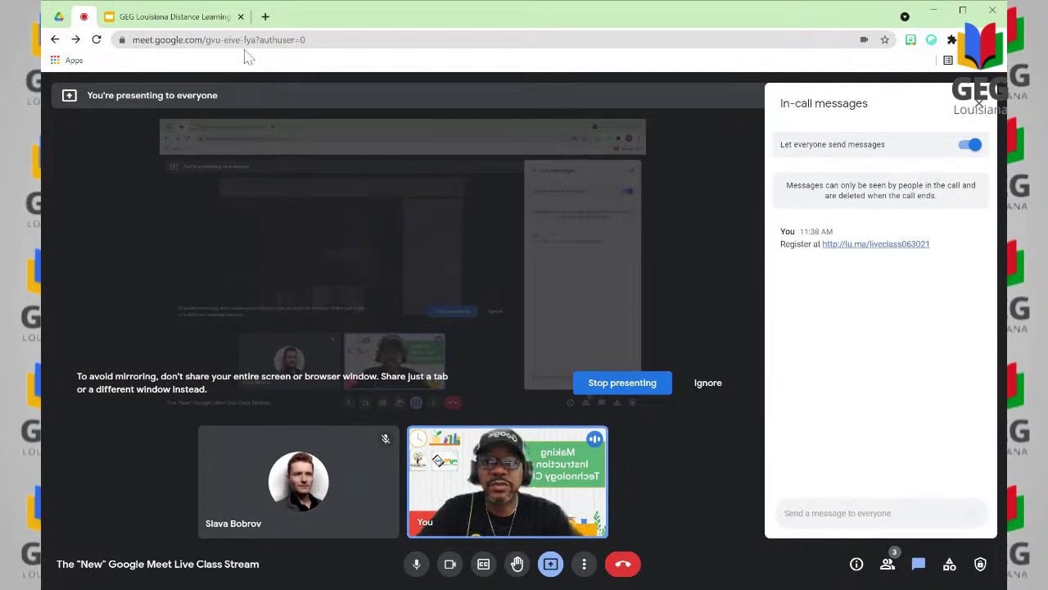
- Go back to the GEG Louisiana slides and jump to slide 21
click(194, 20)
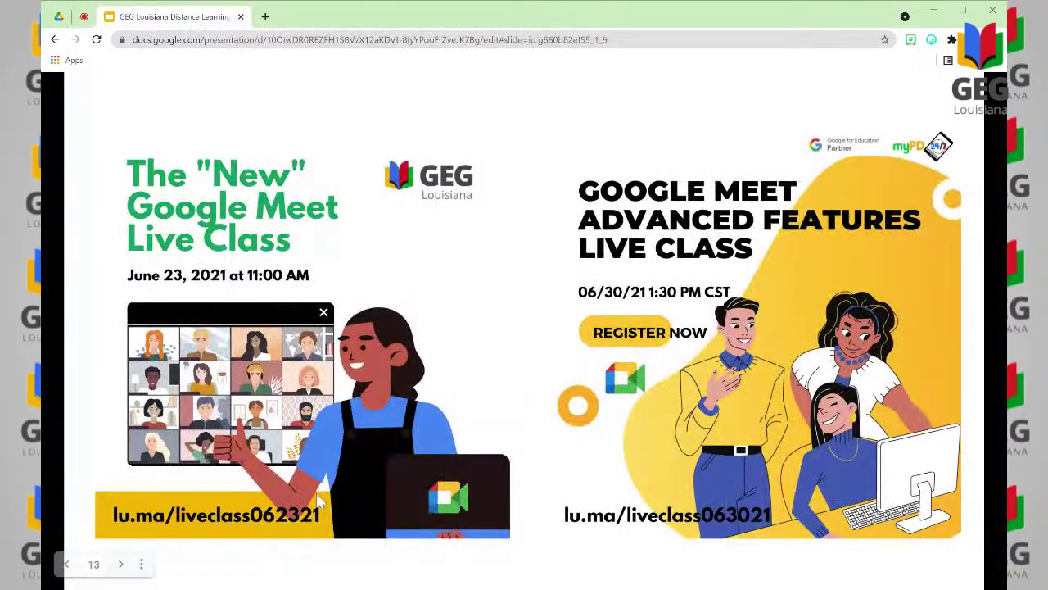
click(93, 564)
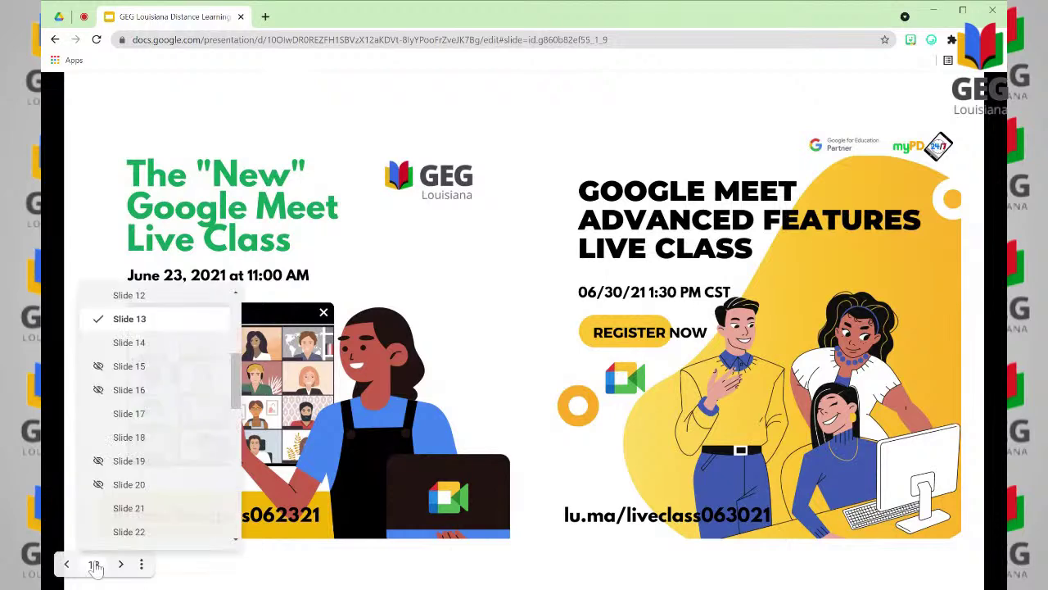
click(129, 509)
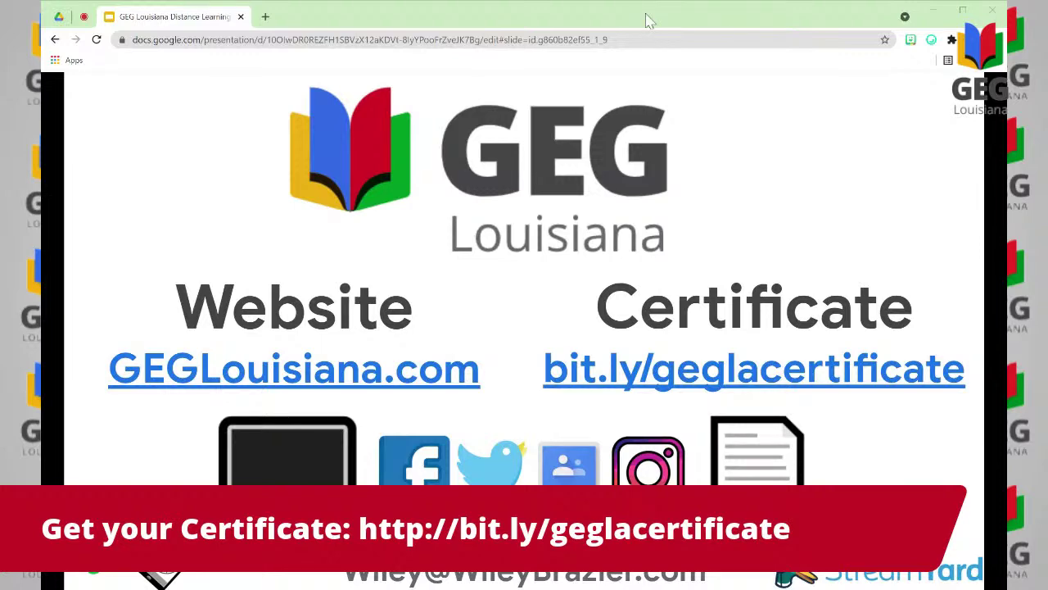
click(84, 17)
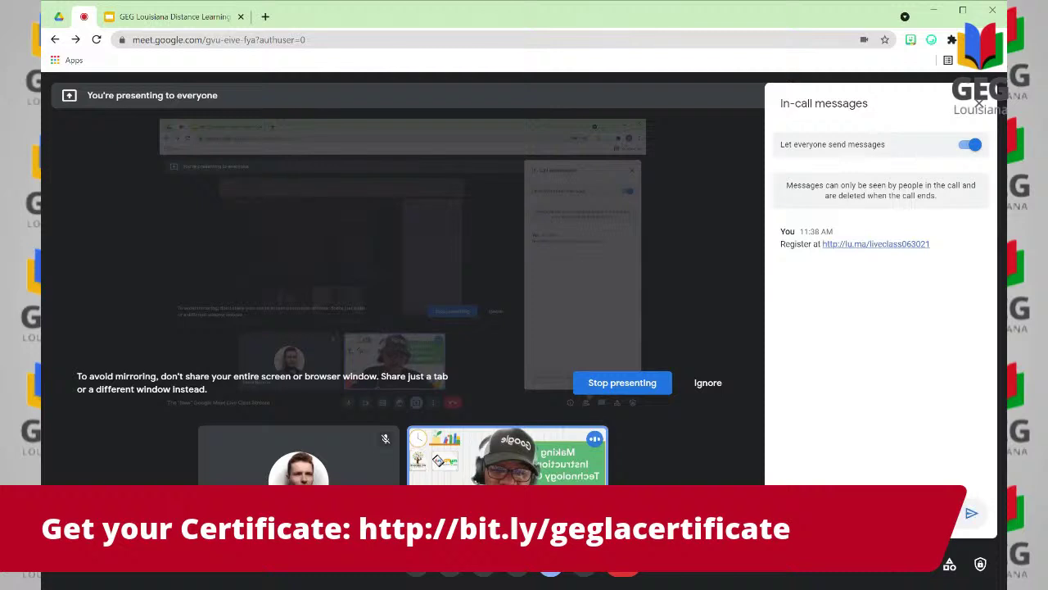
key(Return)
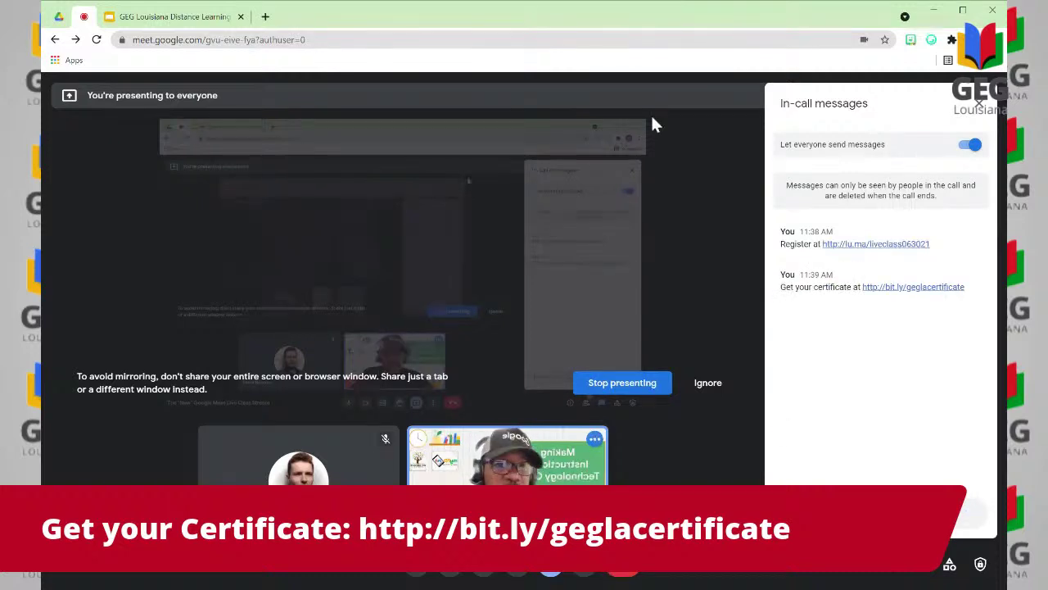
click(193, 18)
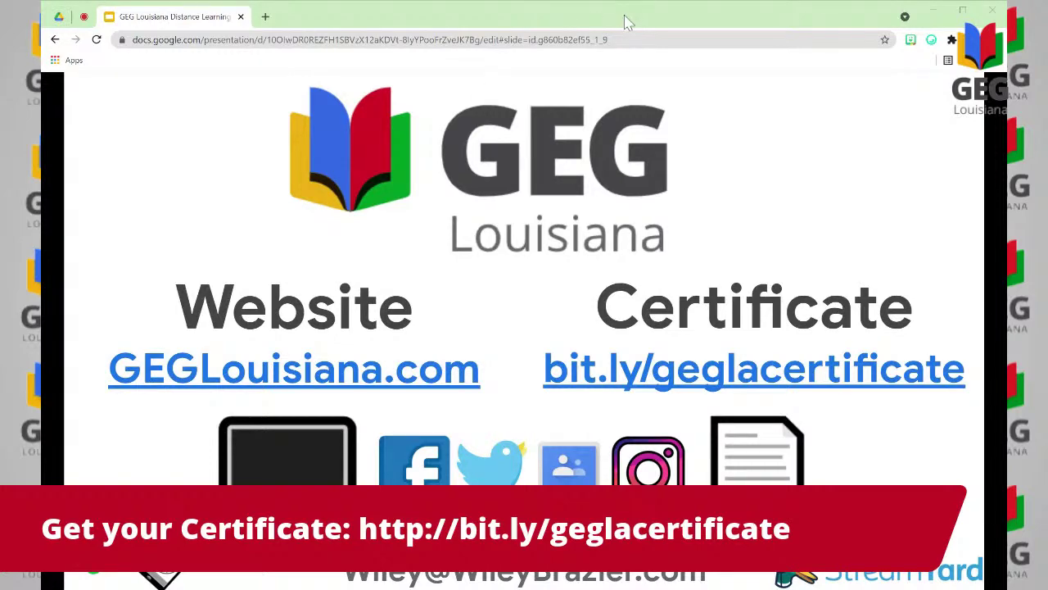
- Stop the current presentation in the meeting, and share the Meet browser window with everyone again
click(87, 18)
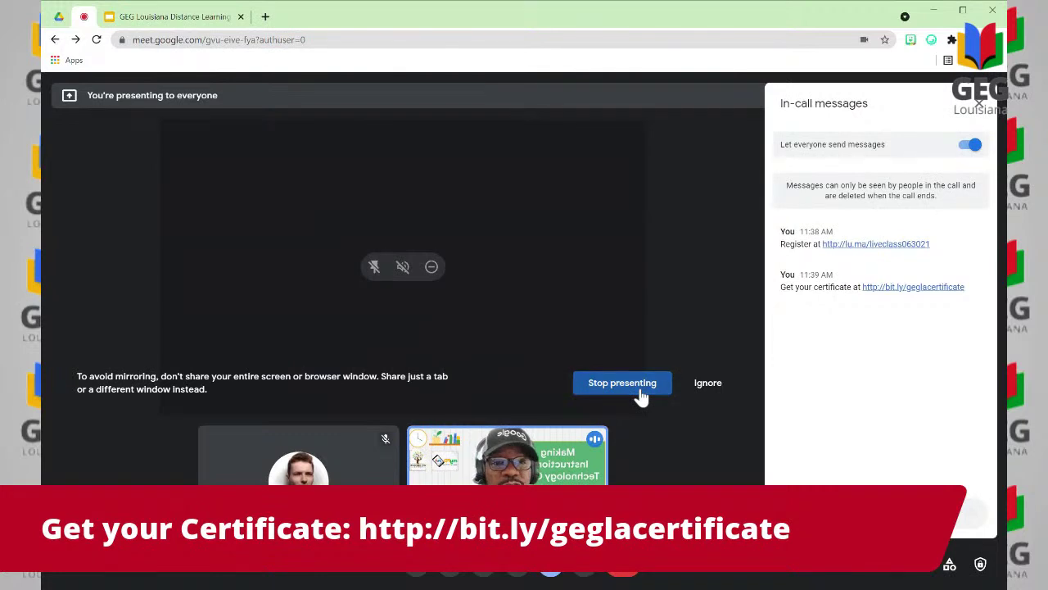
click(639, 390)
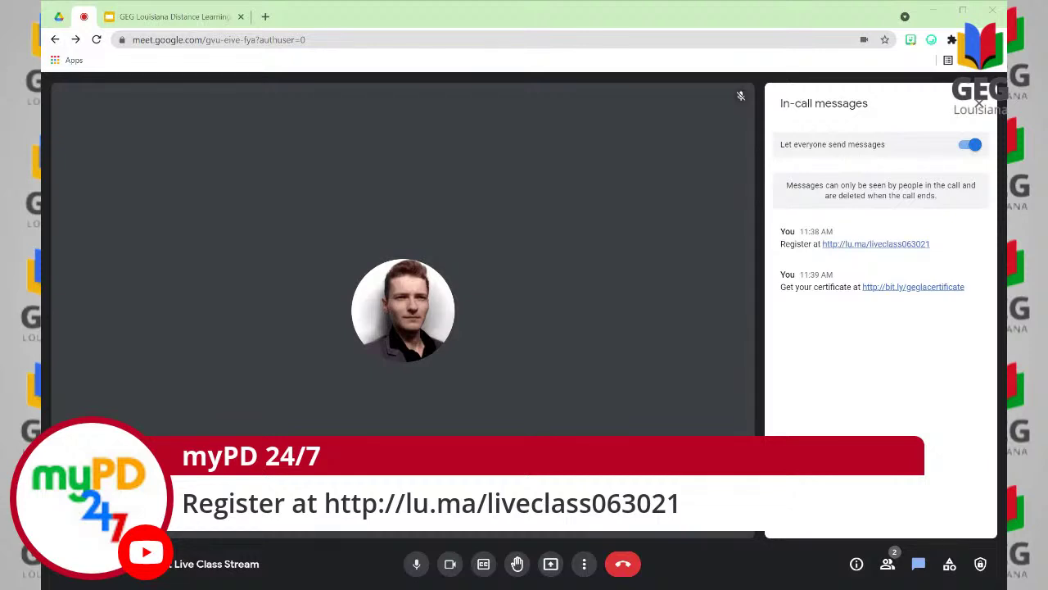
click(551, 569)
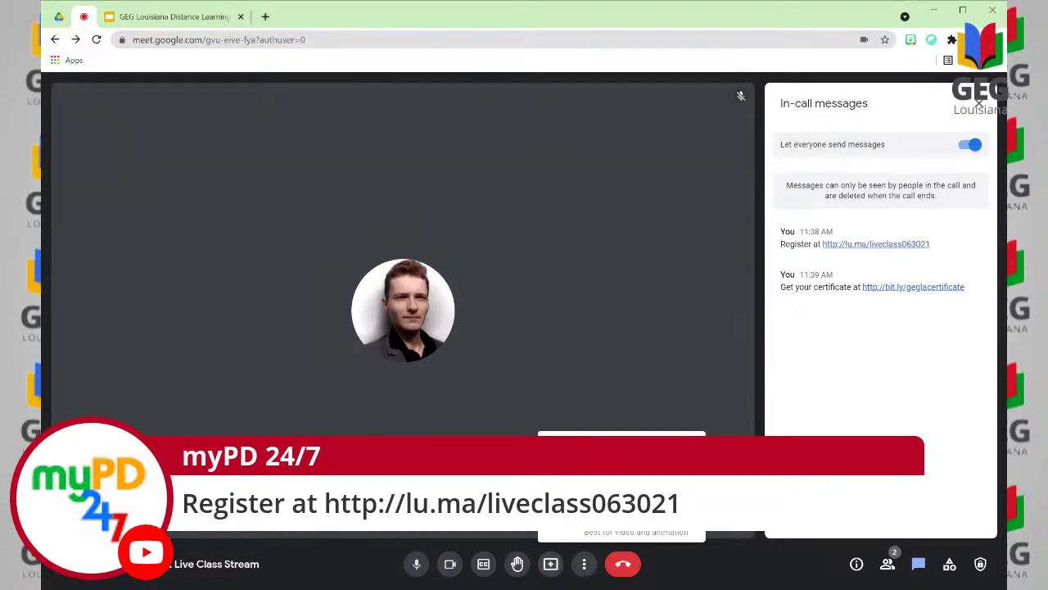
click(573, 485)
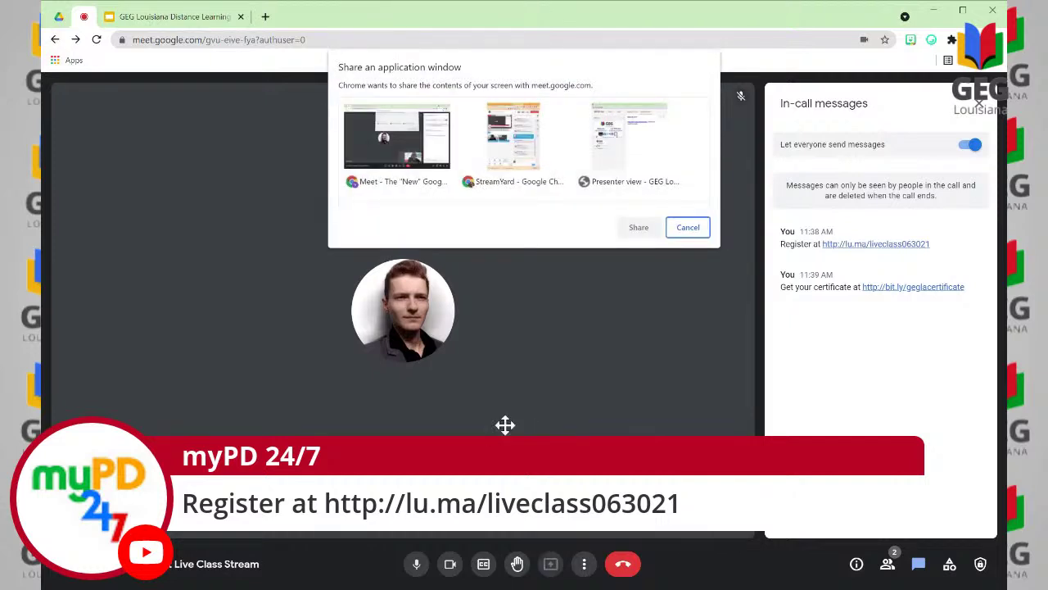
click(423, 172)
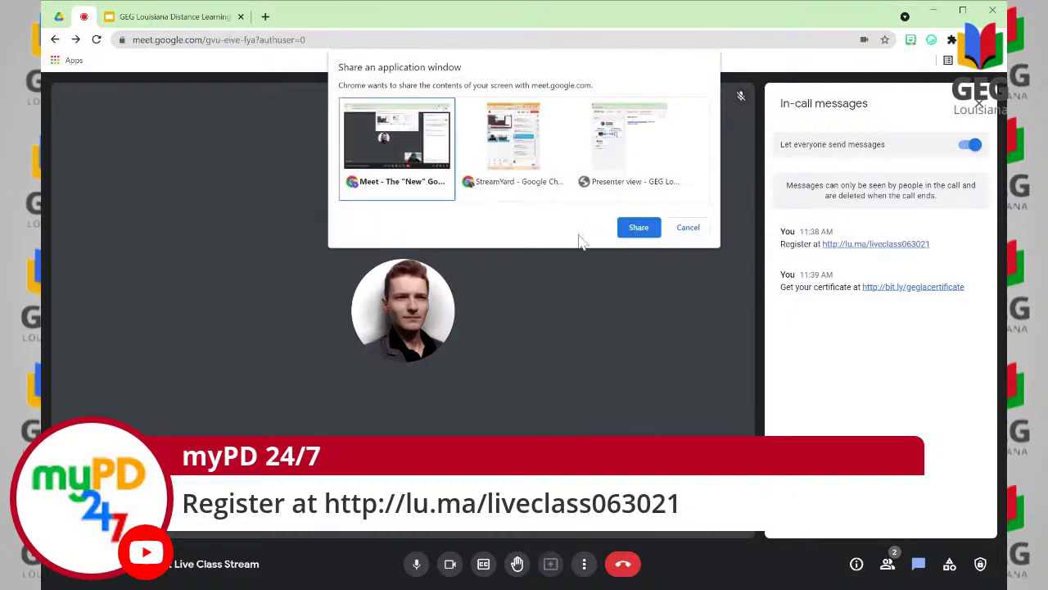
click(639, 228)
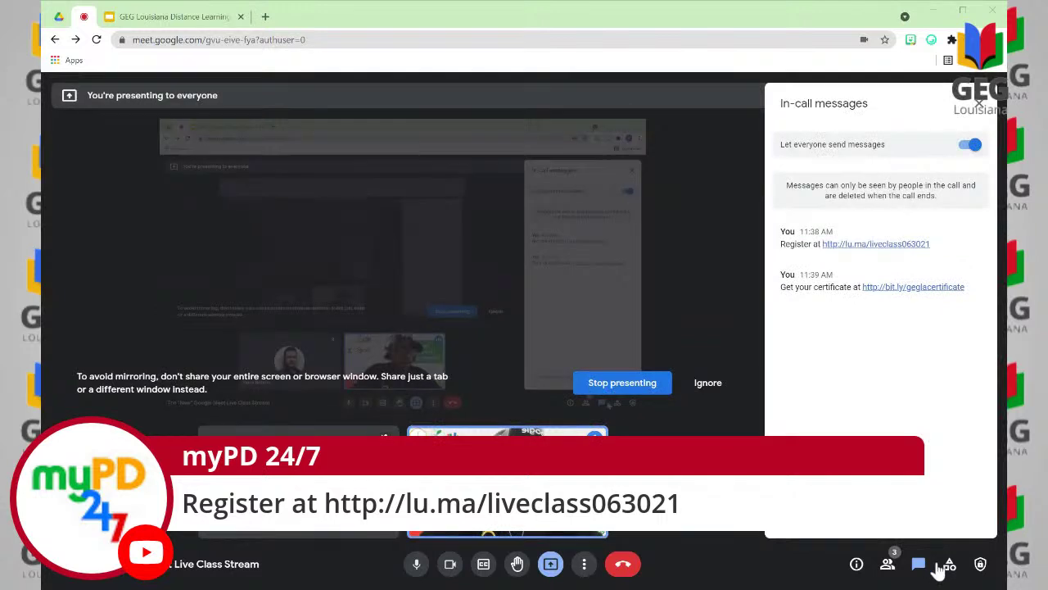
- Examine the meeting's Recording and Whiteboarding activities, and stop presenting the window
click(950, 565)
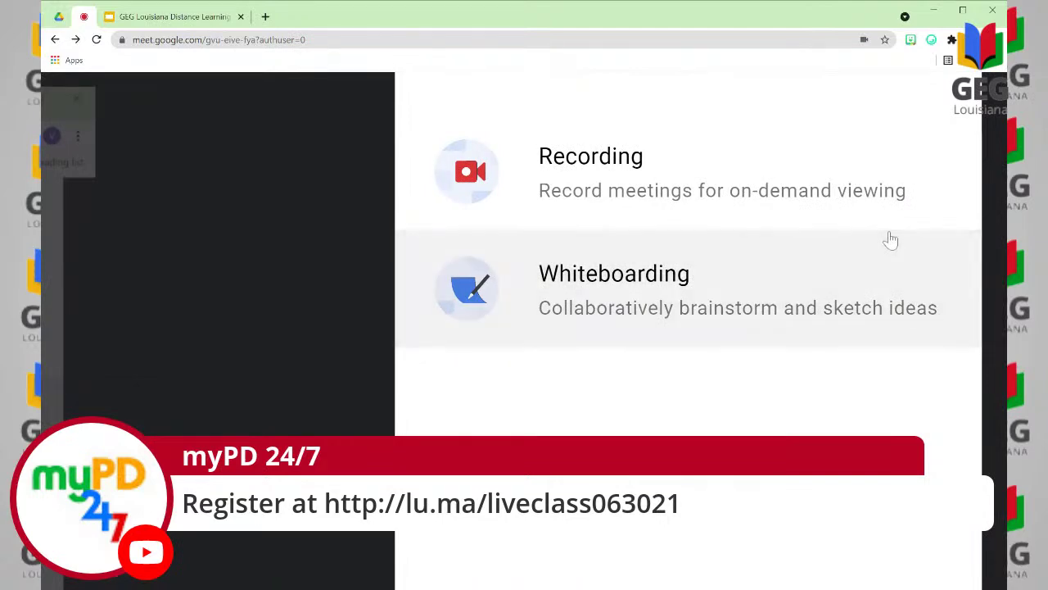
click(810, 293)
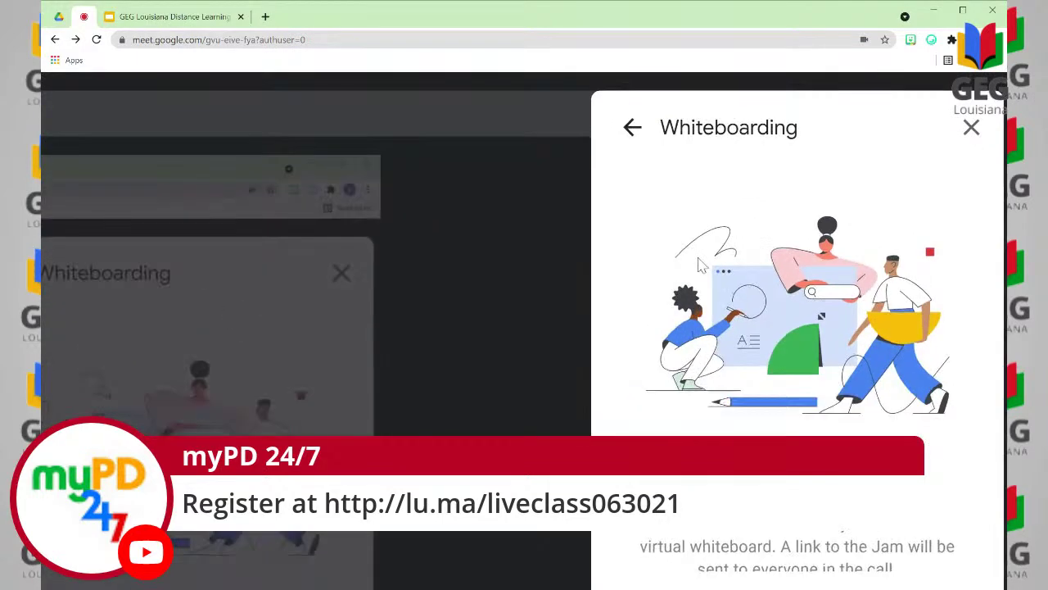
click(633, 128)
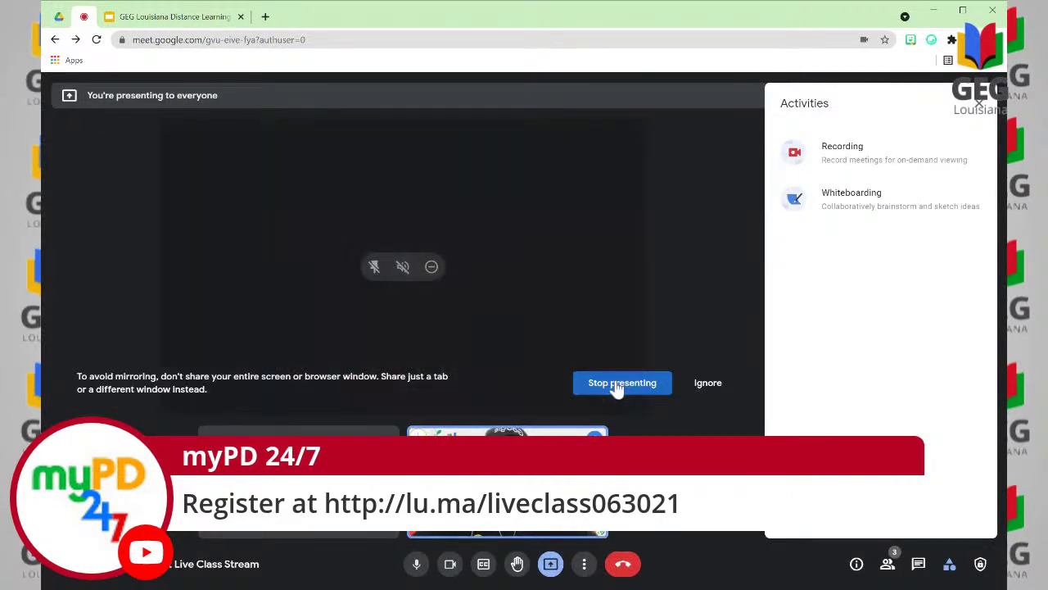
click(618, 385)
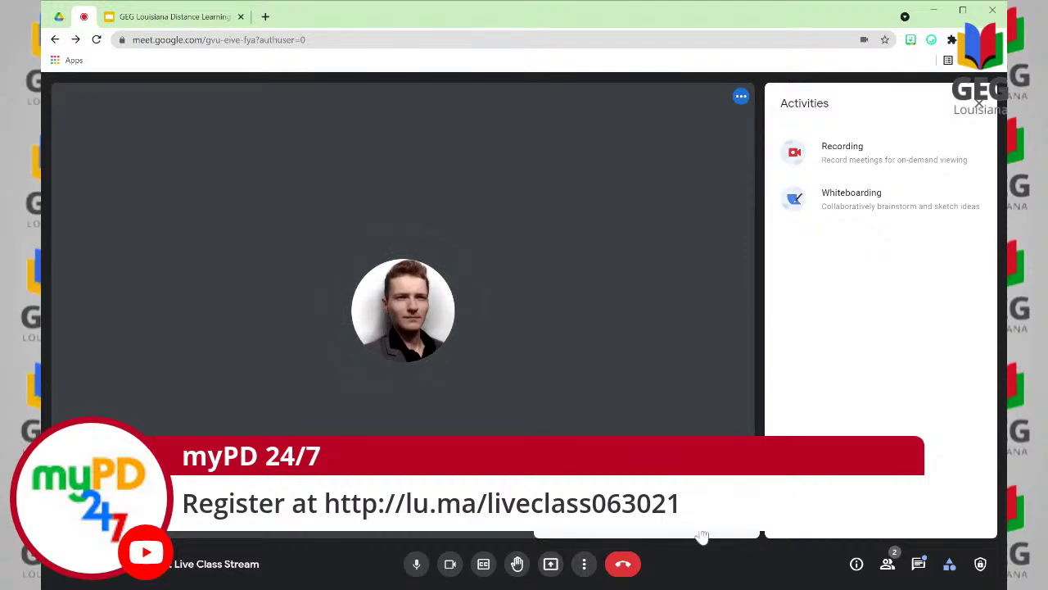
- Open the meeting transcript document linked in the in-call messages and look through its beginning
click(918, 563)
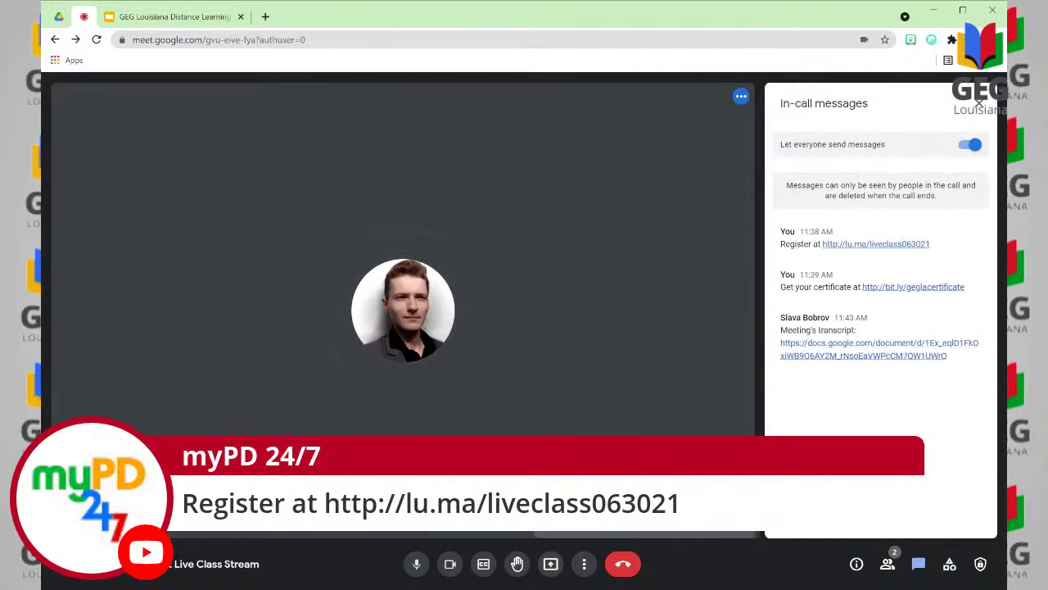
click(891, 356)
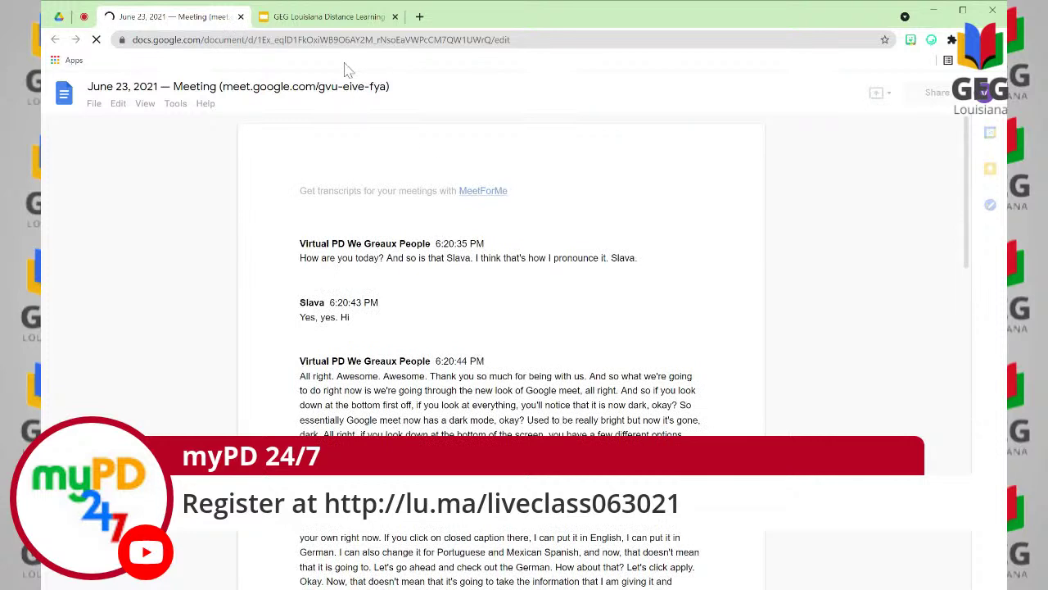
click(84, 18)
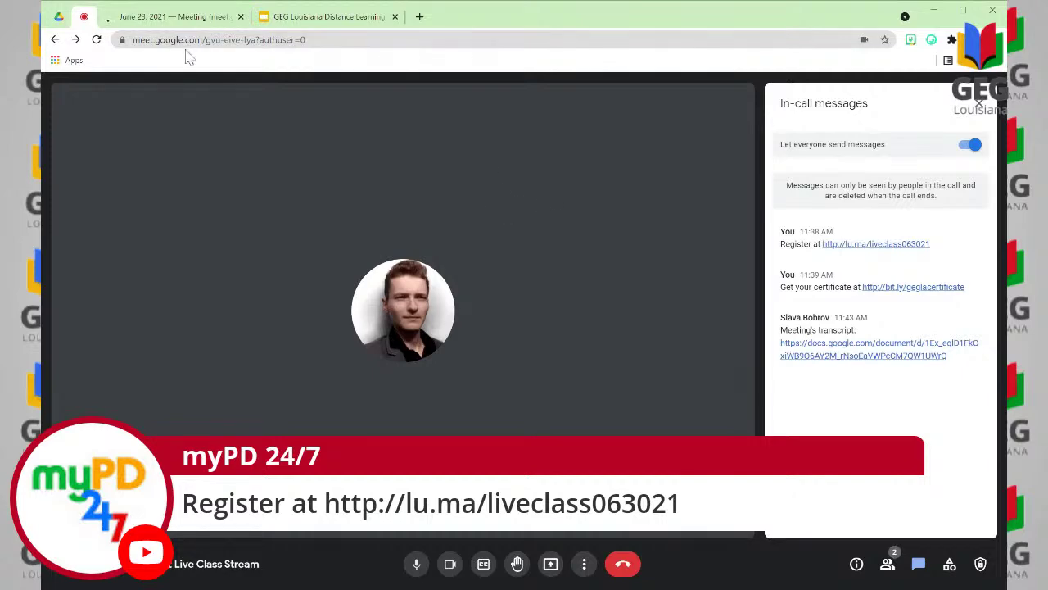
click(187, 21)
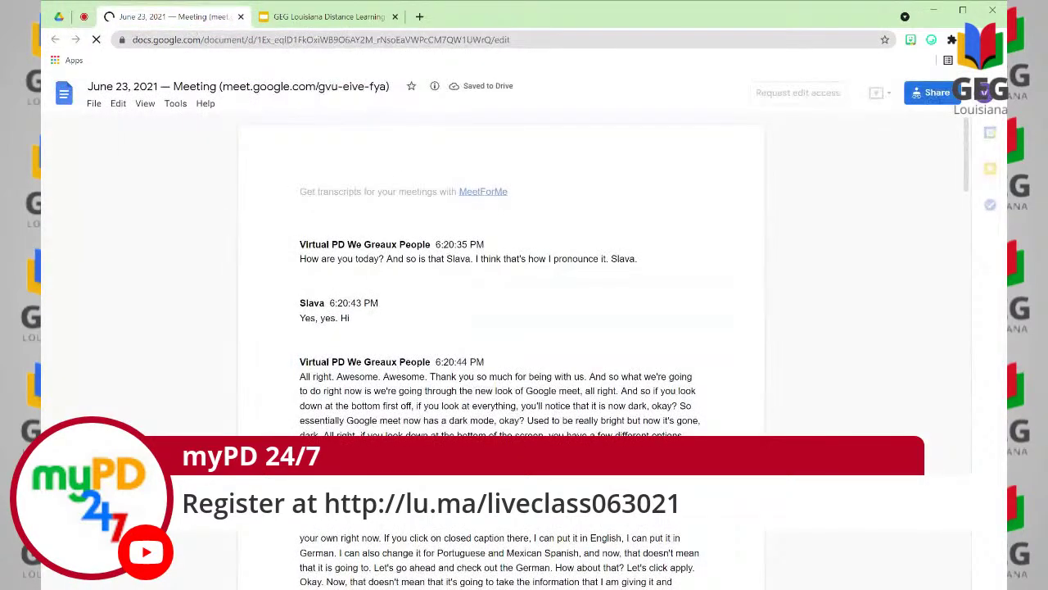
scroll(499, 279, down, 3)
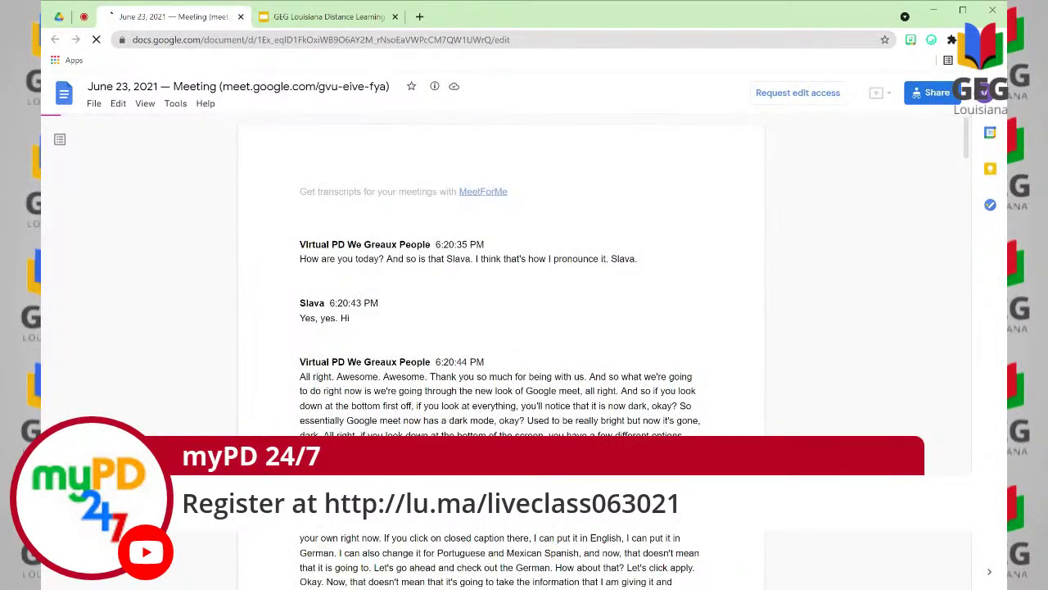
- Return to the meeting and present the Meet browser window to everyone
click(86, 18)
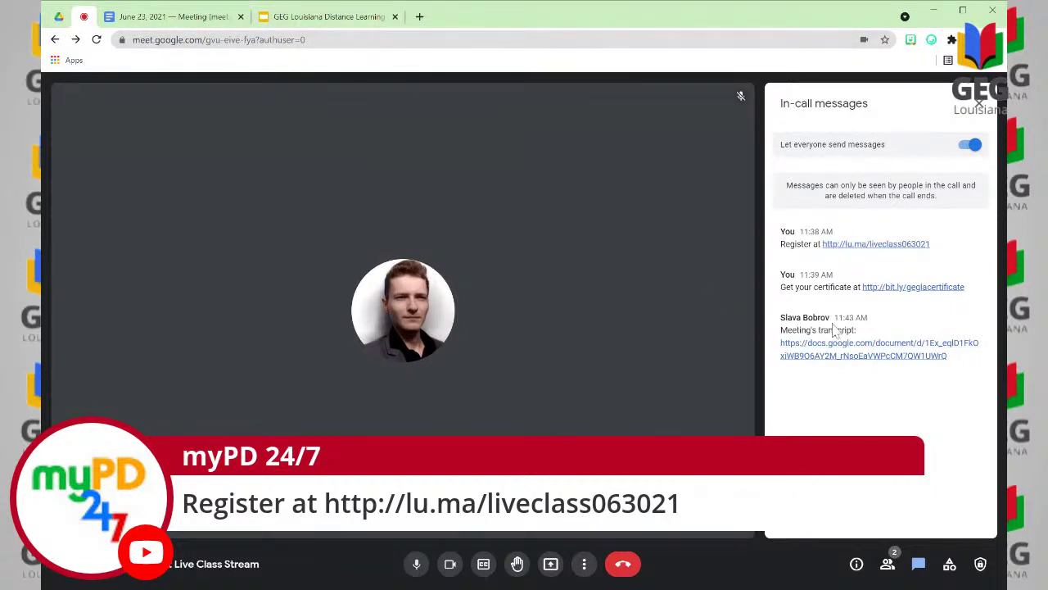
click(549, 565)
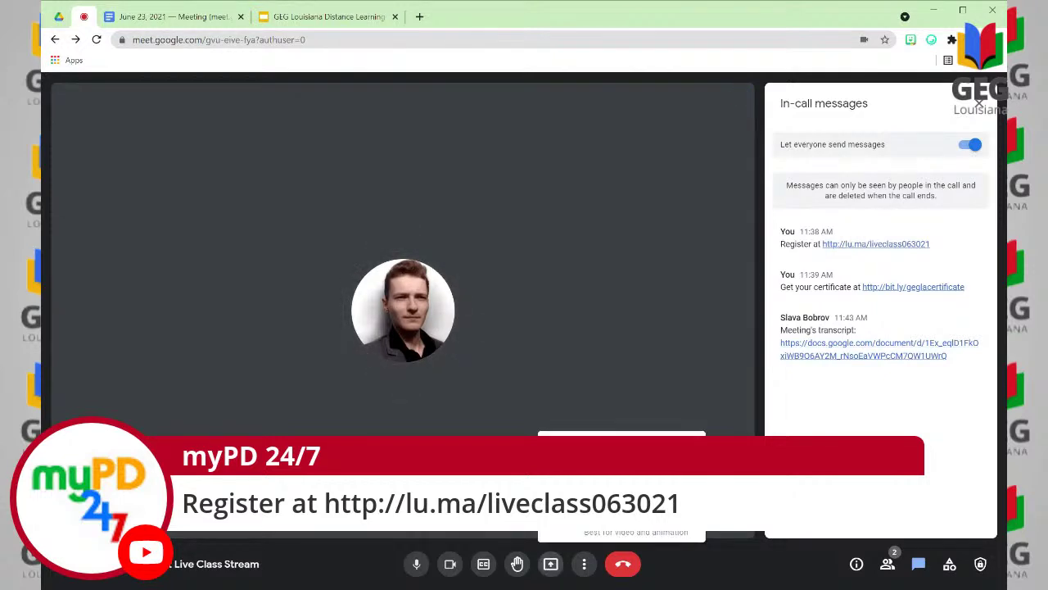
click(610, 484)
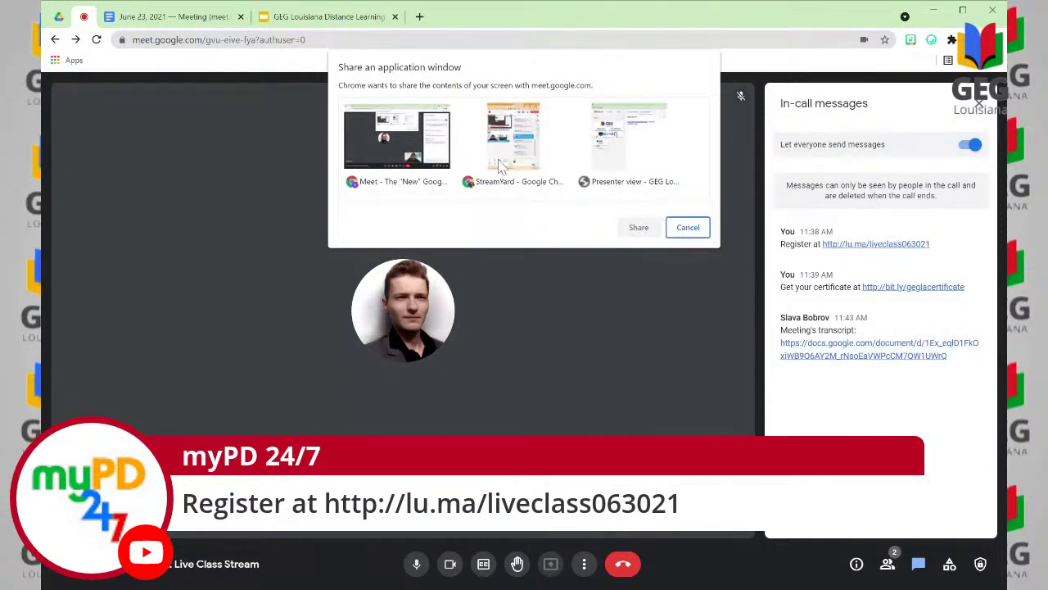
click(409, 158)
click(635, 231)
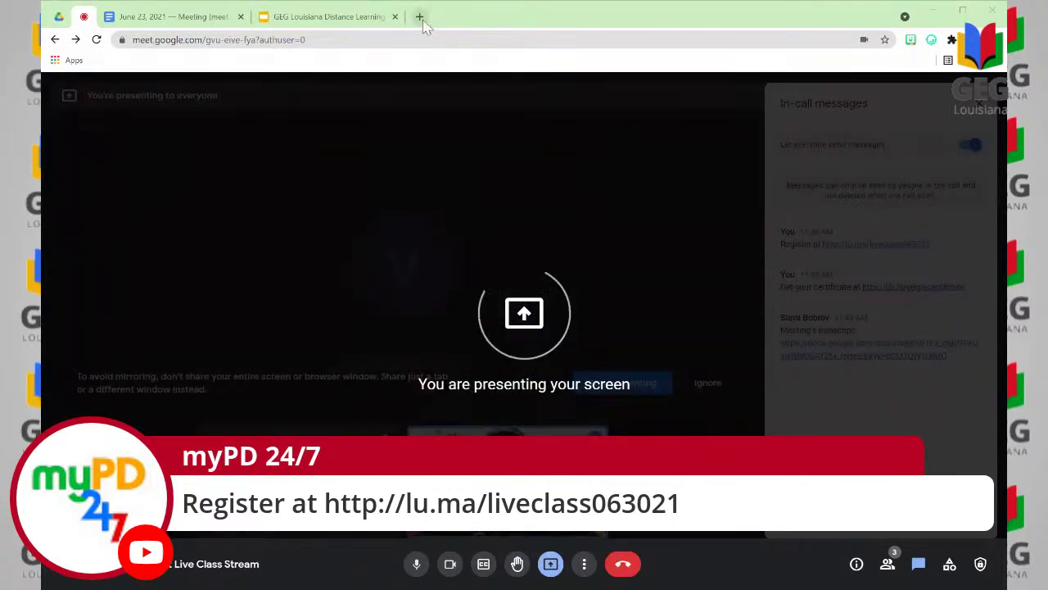
- Open otter.ai in a new browser tab and look over its landing page
click(419, 17)
text(o)
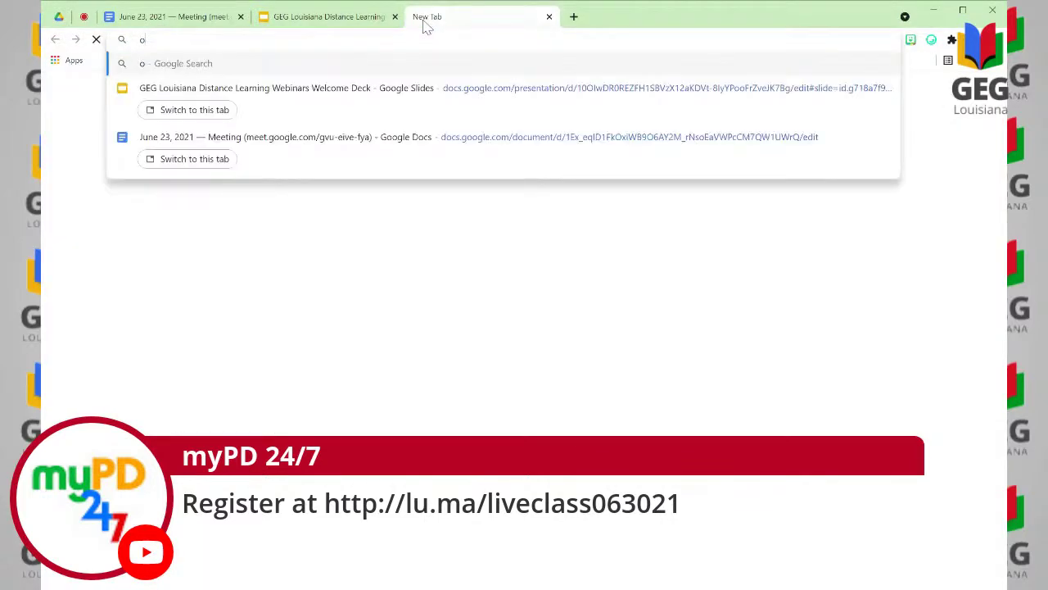
text(tter.ai)
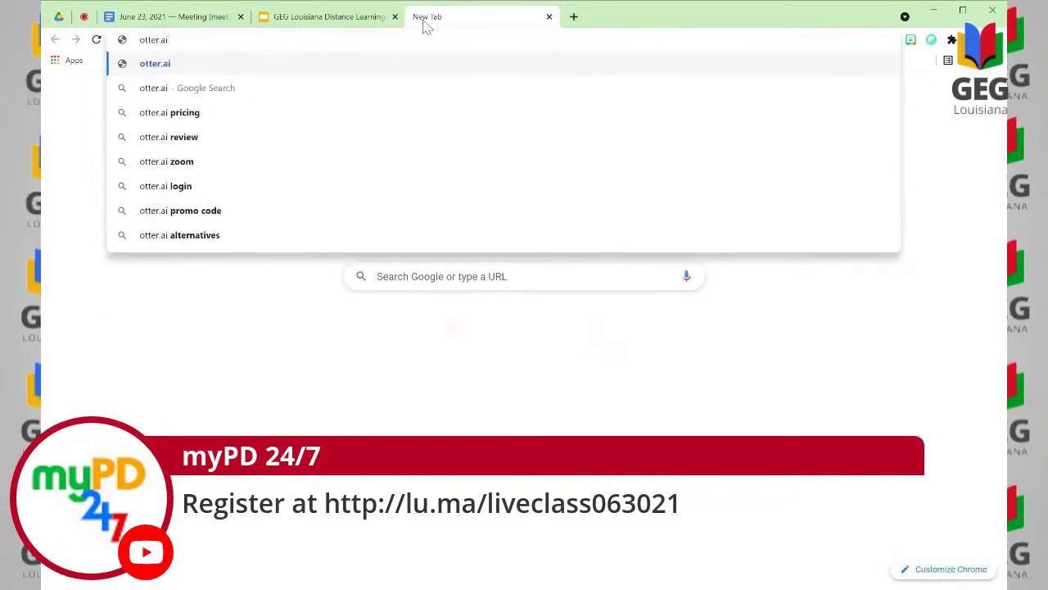
key(Return)
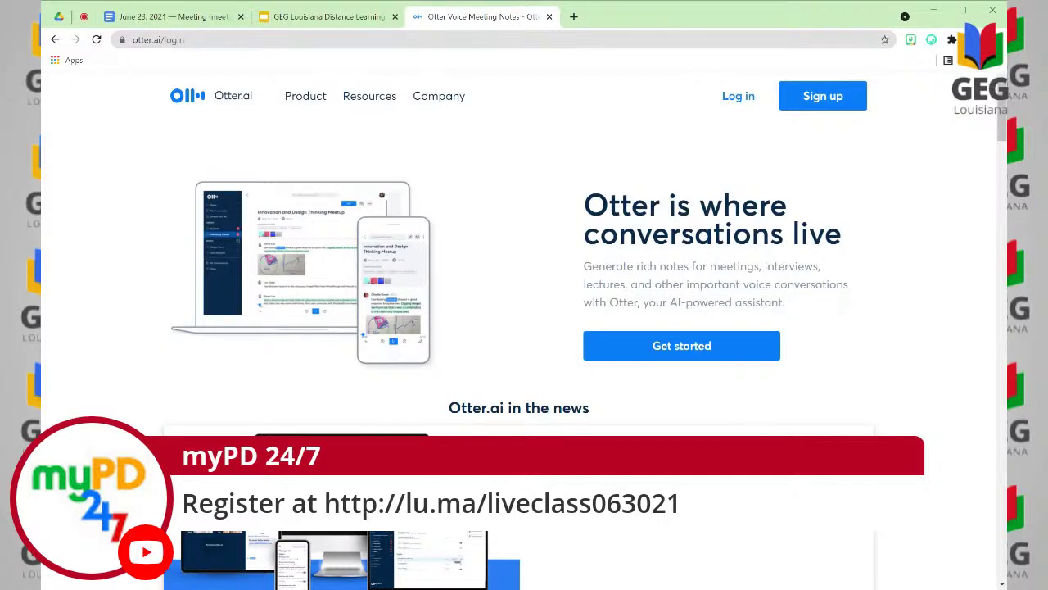
scroll(524, 328, down, 1)
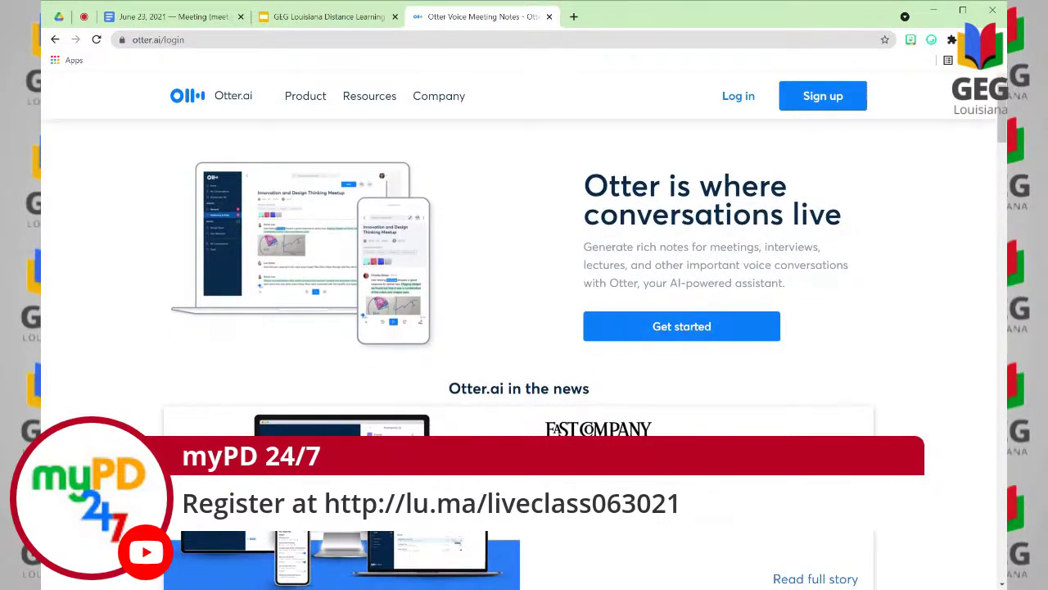
scroll(524, 327, down, 1)
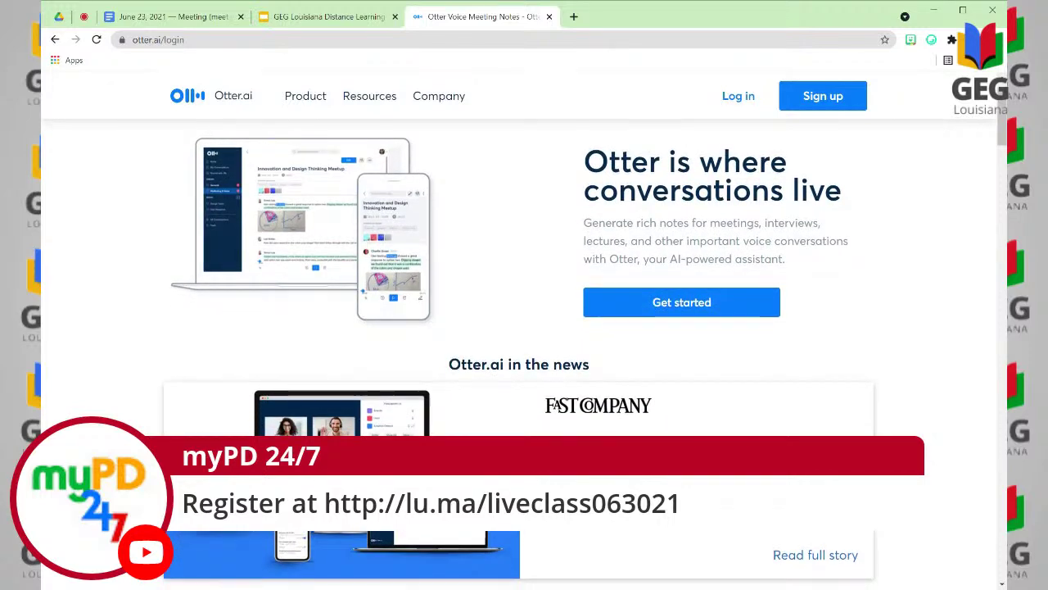
scroll(528, 328, down, 2)
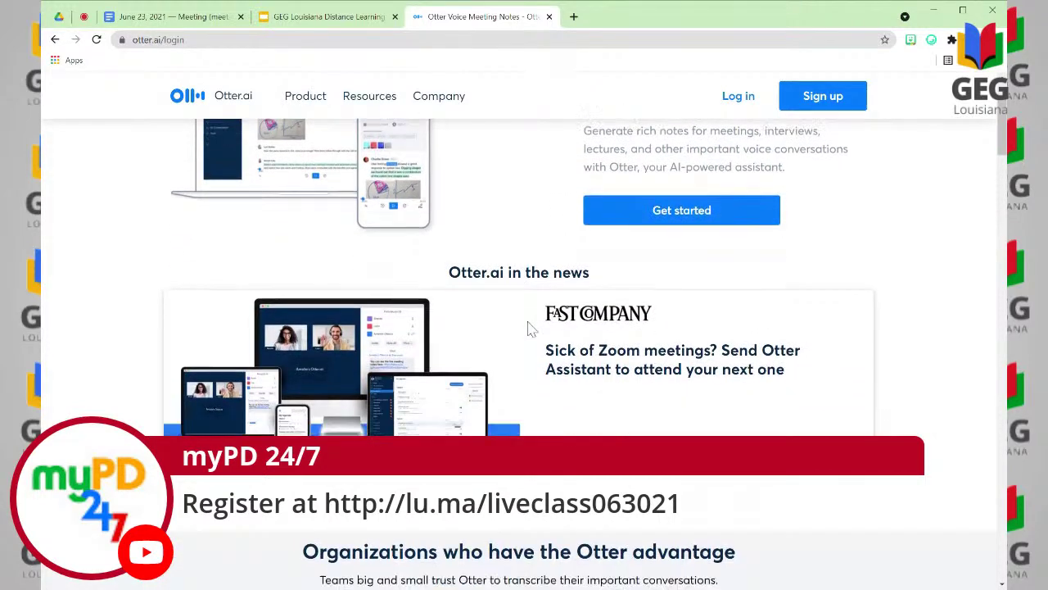
scroll(528, 328, down, 1)
scroll(529, 328, down, 2)
scroll(471, 368, up, 4)
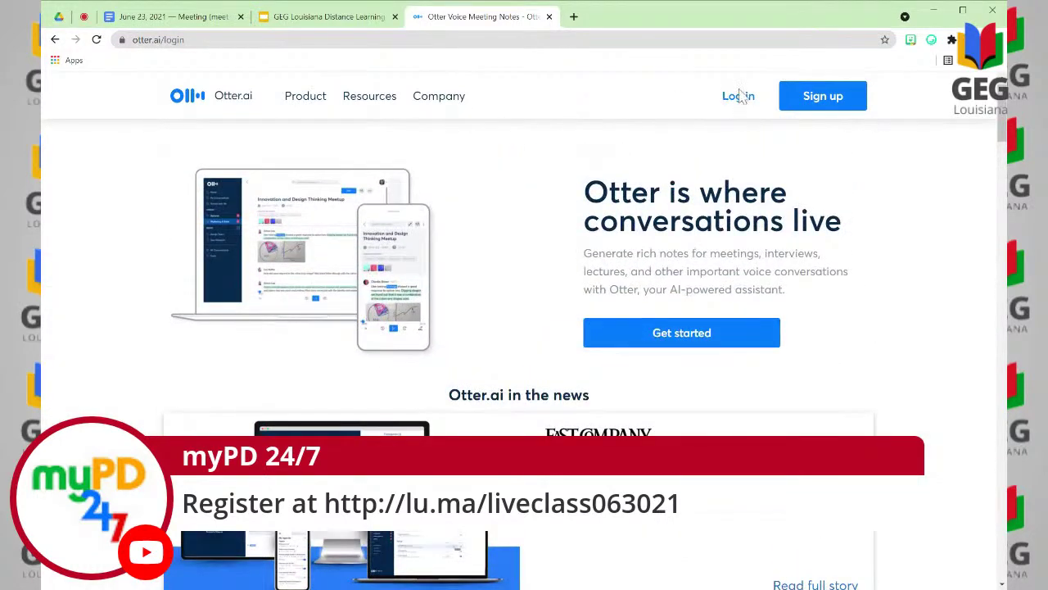
- Log in to Otter.ai and examine the account plan details on the home page up close
click(740, 95)
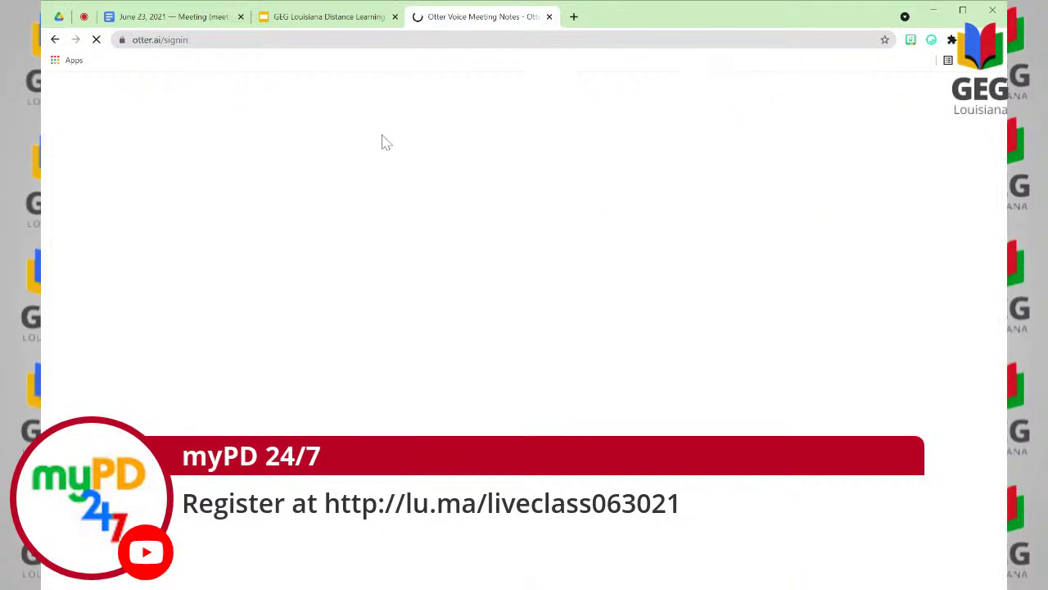
click(495, 223)
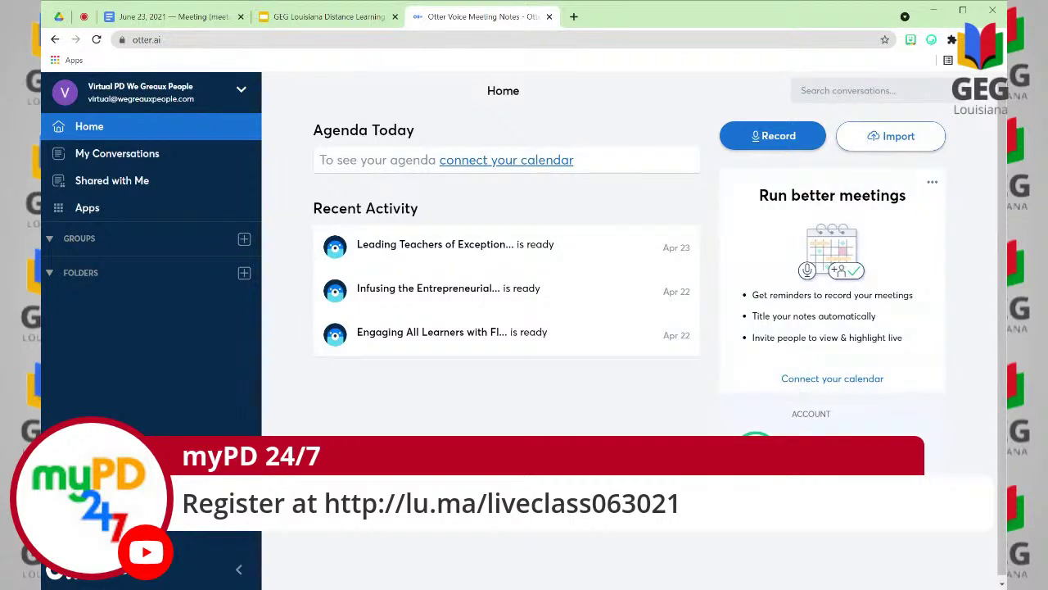
scroll(869, 146, up, 7)
scroll(737, 491, up, 1)
scroll(737, 491, down, 1)
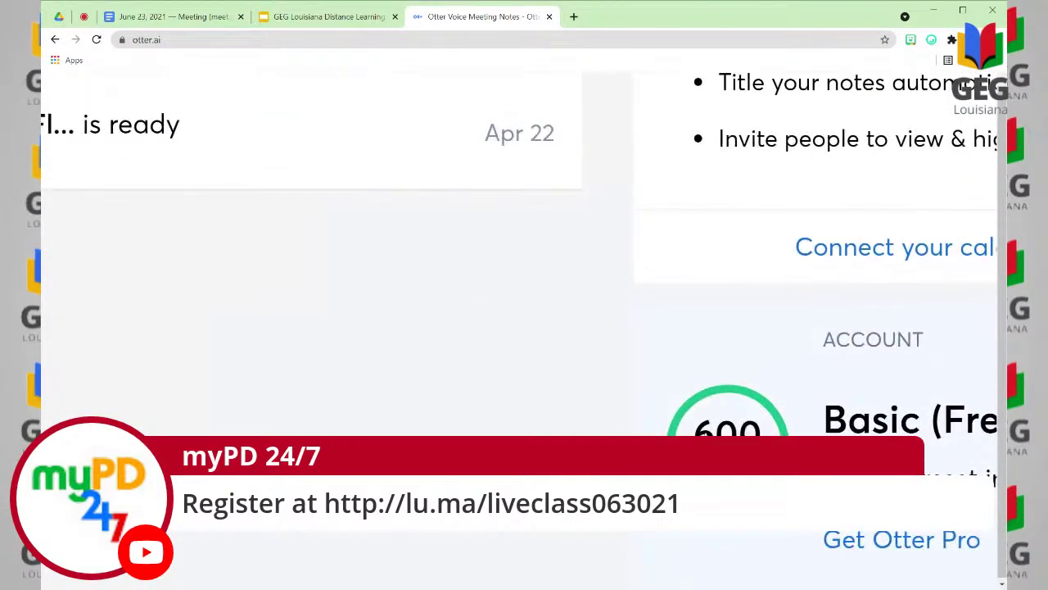
scroll(519, 311, right, 5)
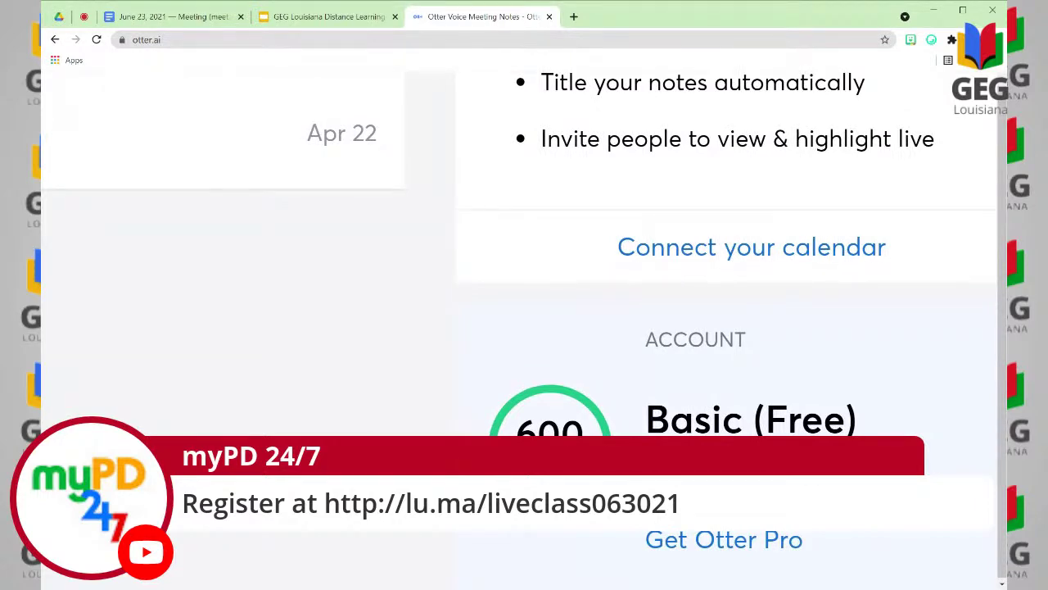
scroll(524, 311, down, 6)
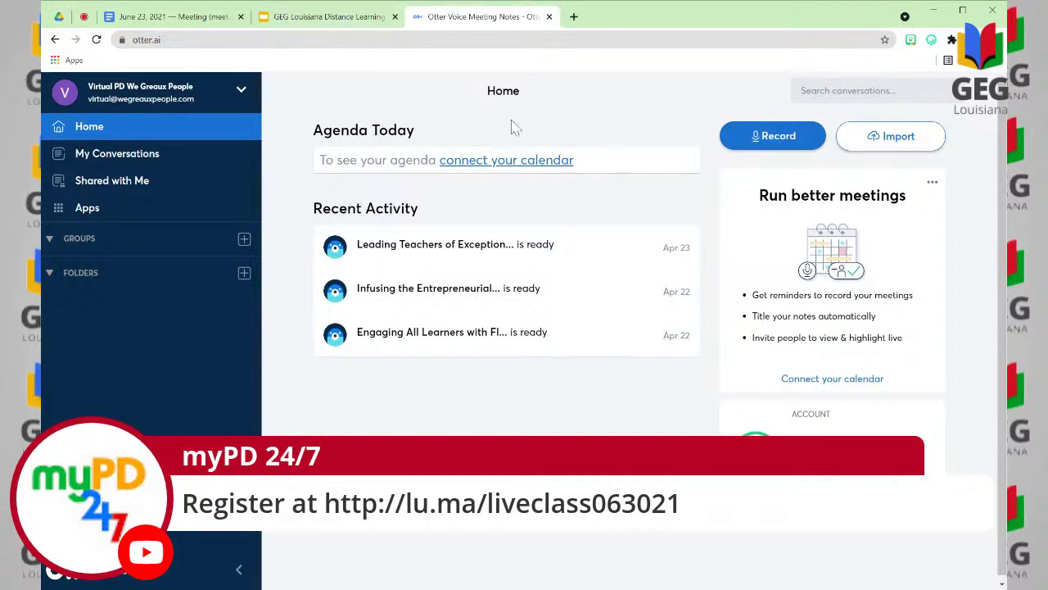
click(418, 253)
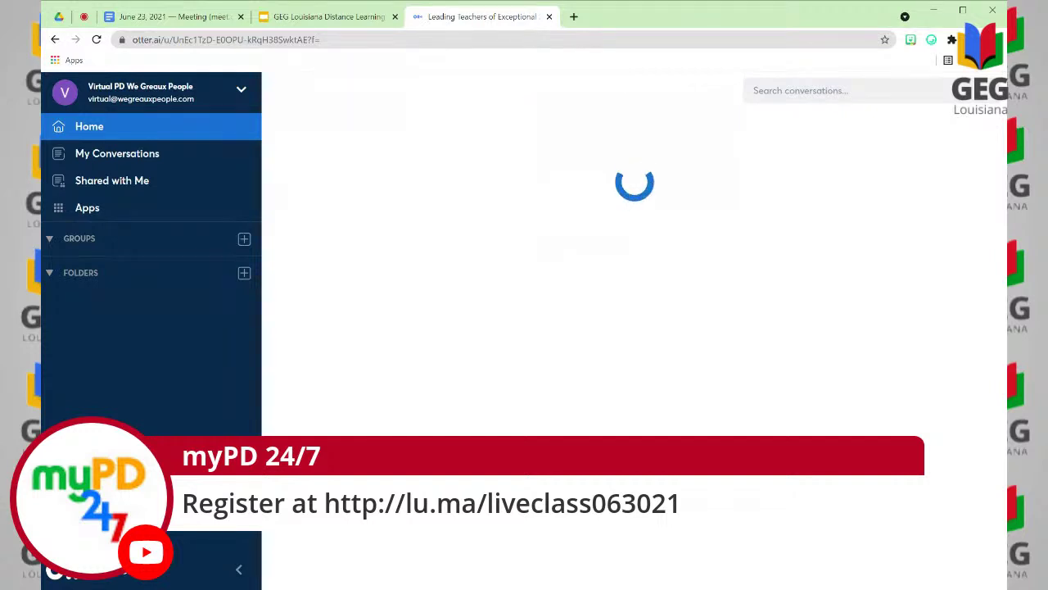
click(190, 39)
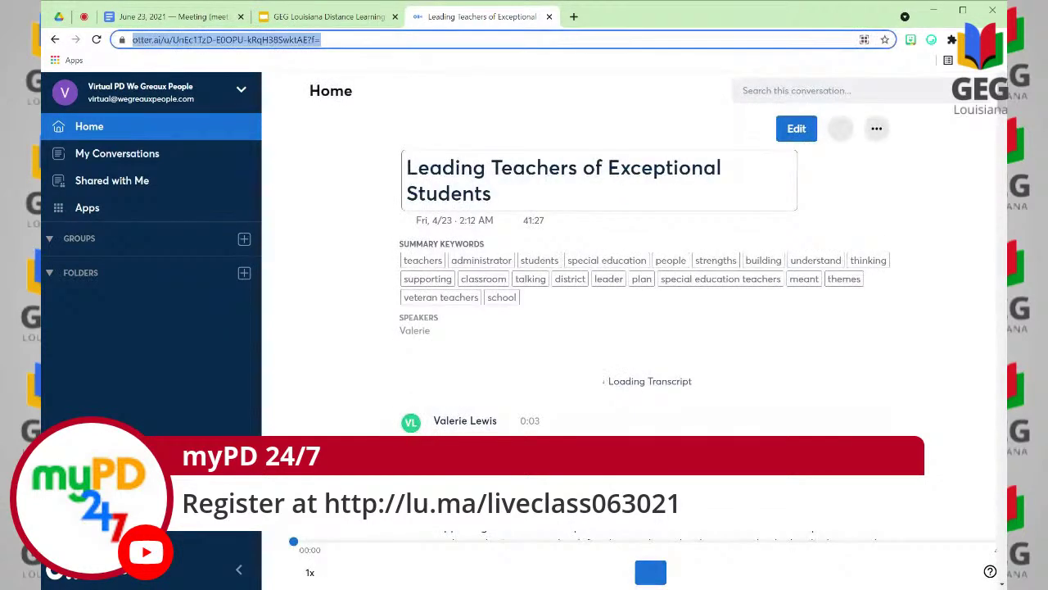
click(190, 40)
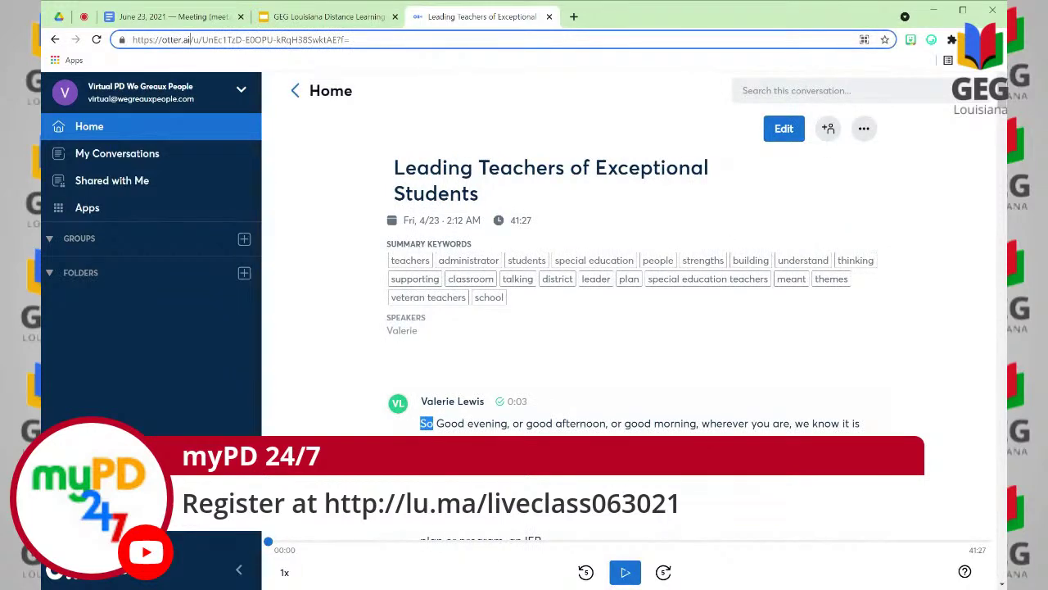
drag(132, 39, 189, 39)
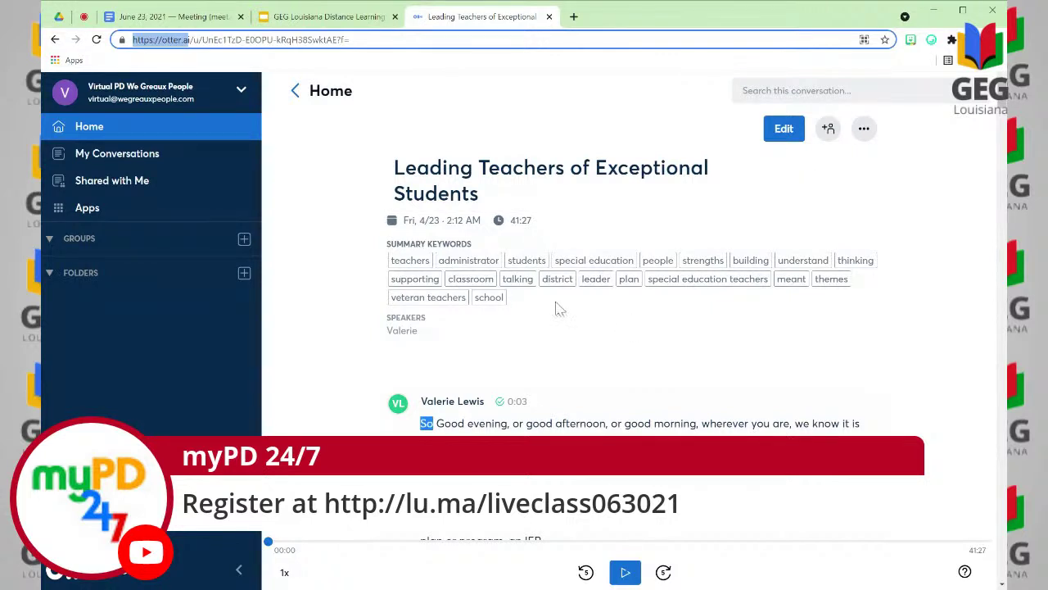
- Examine the conversation's summary keywords and speaker-labelled transcript, and return to the Otter home page
scroll(508, 318, down, 2)
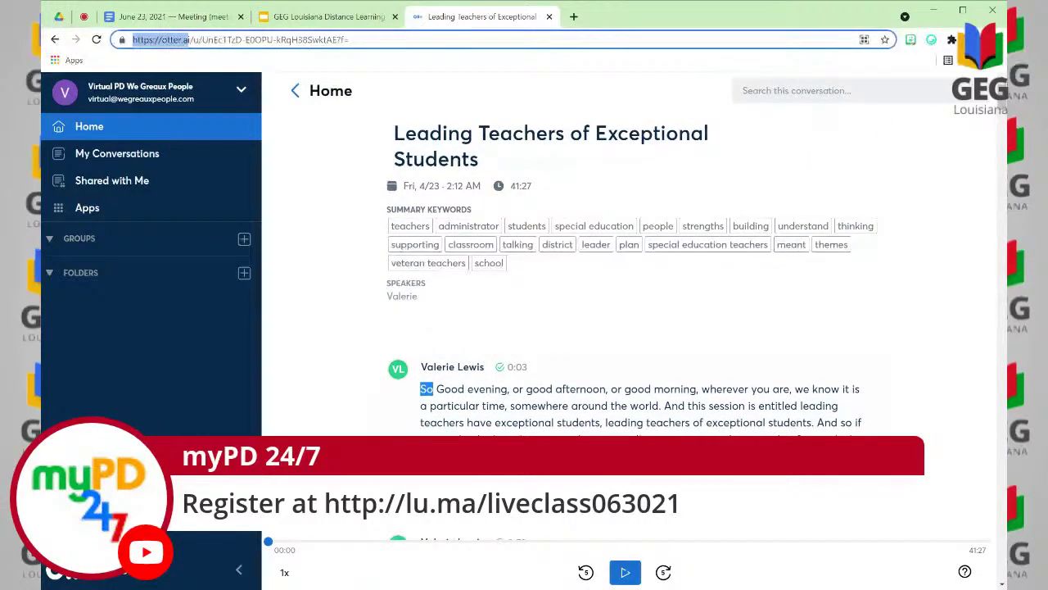
scroll(507, 317, down, 1)
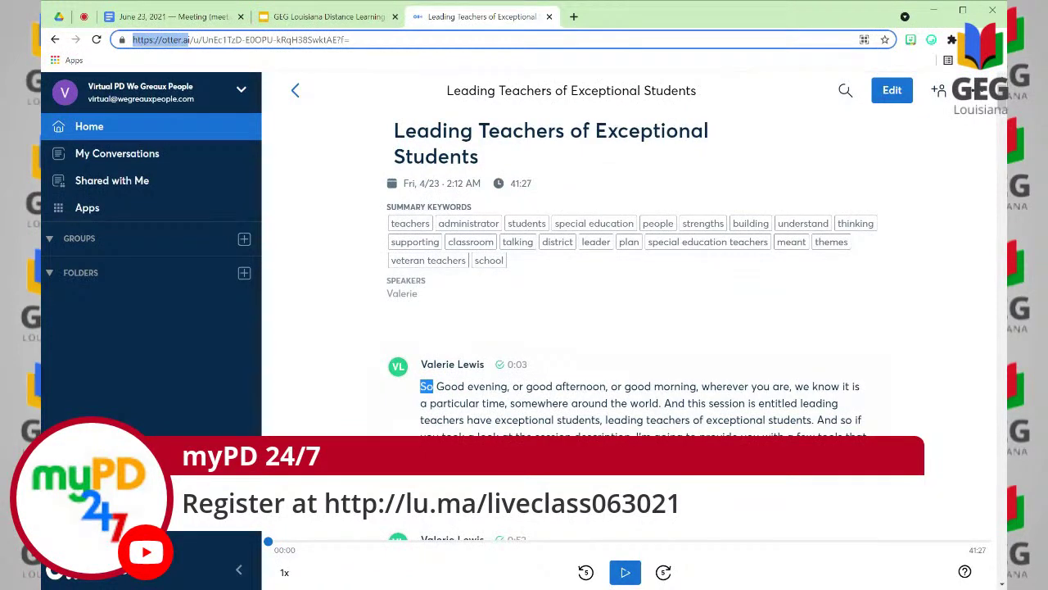
scroll(508, 317, down, 3)
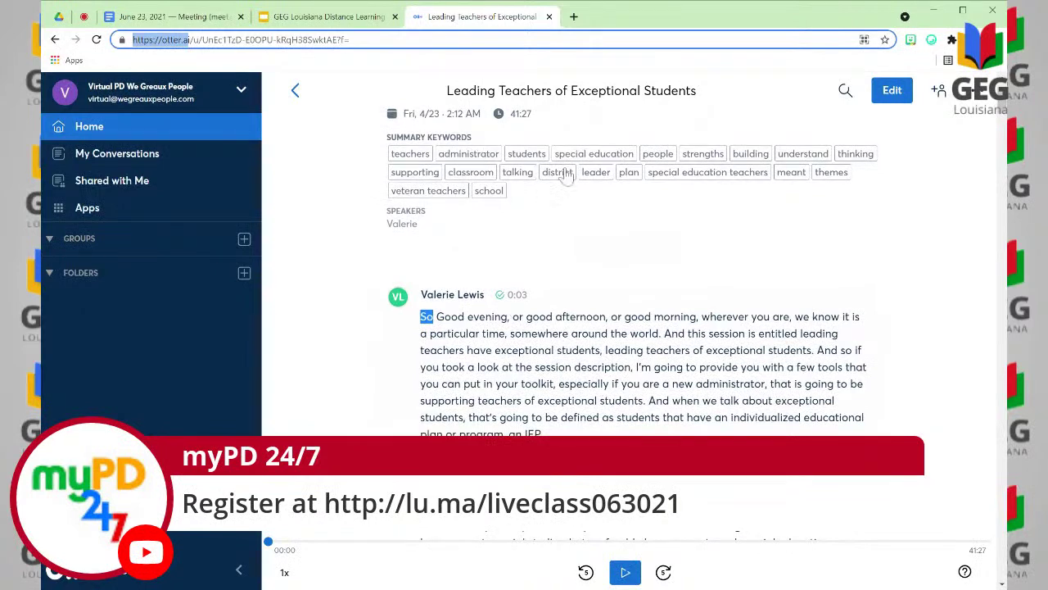
scroll(429, 158, down, 1)
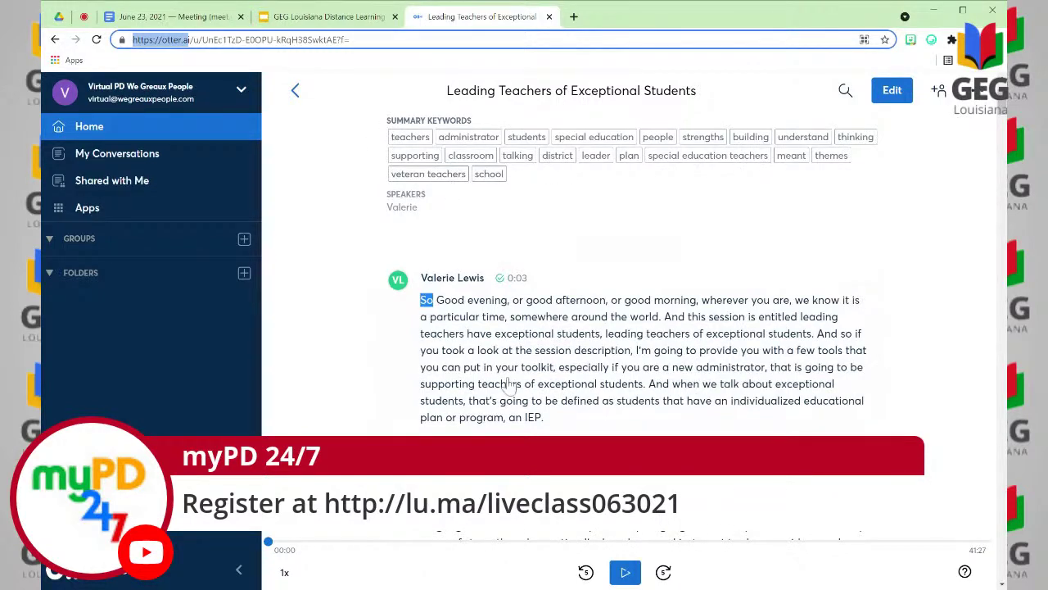
scroll(507, 385, down, 1)
scroll(509, 384, down, 2)
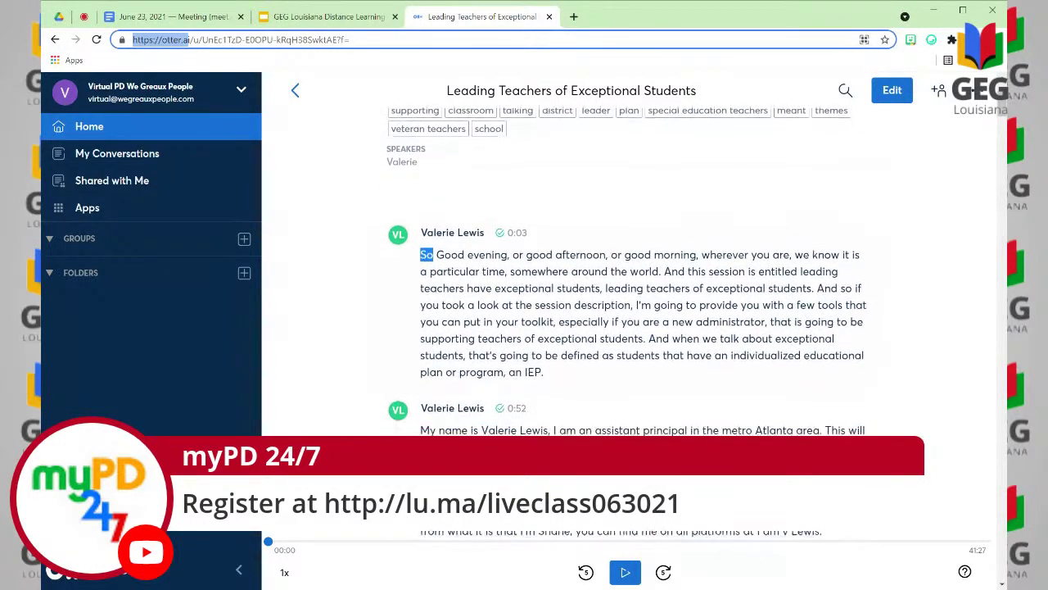
scroll(468, 238, down, 2)
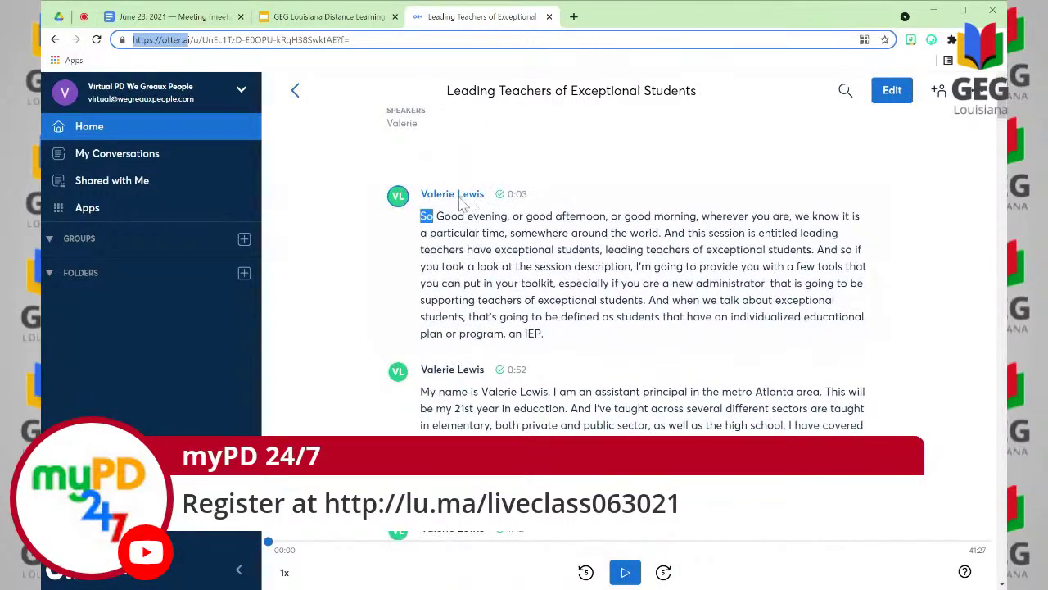
scroll(459, 422, down, 6)
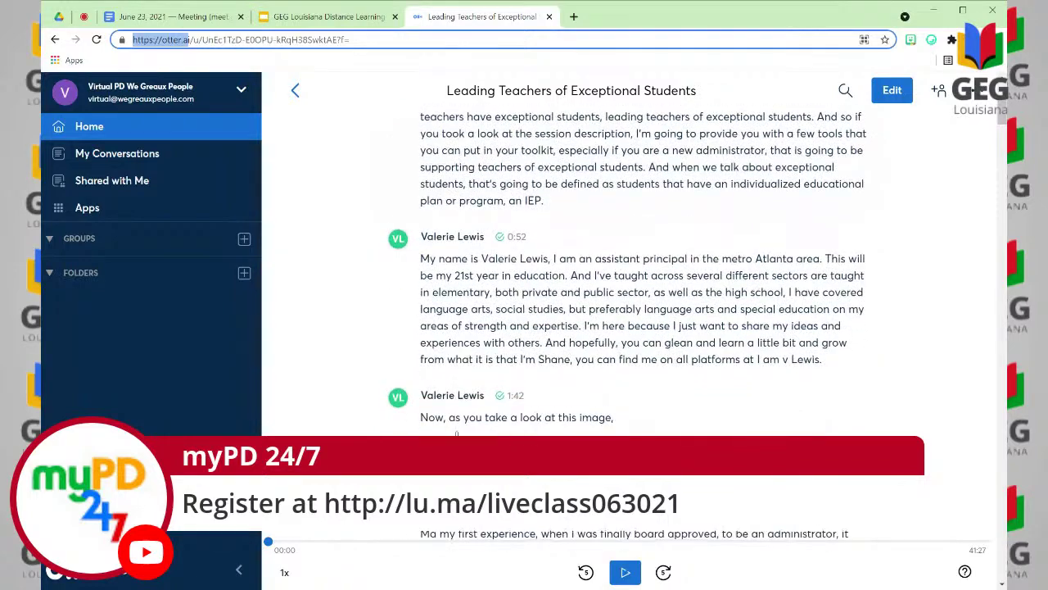
scroll(456, 432, down, 8)
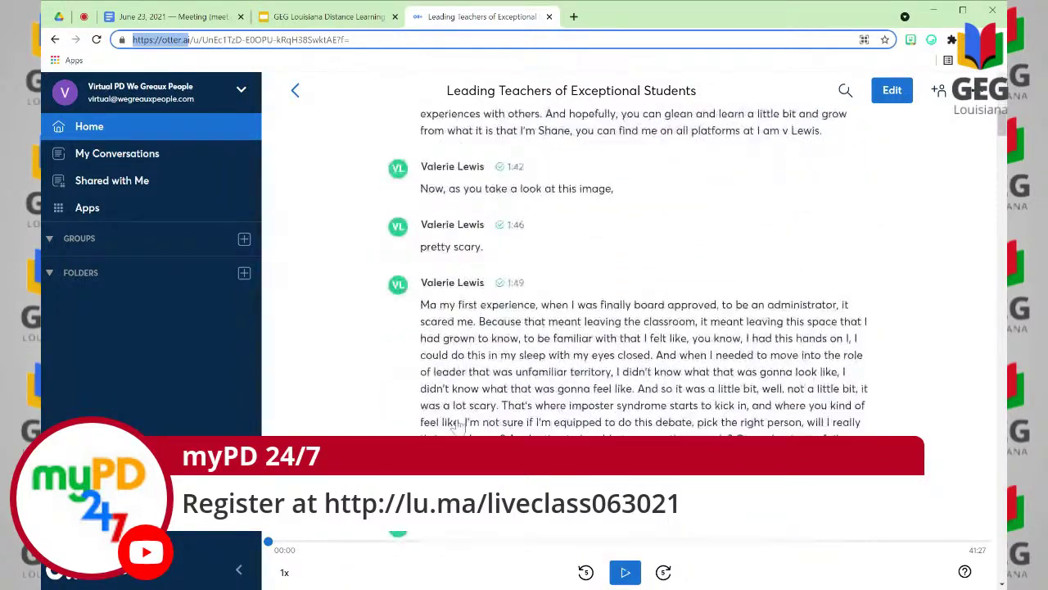
scroll(446, 366, down, 4)
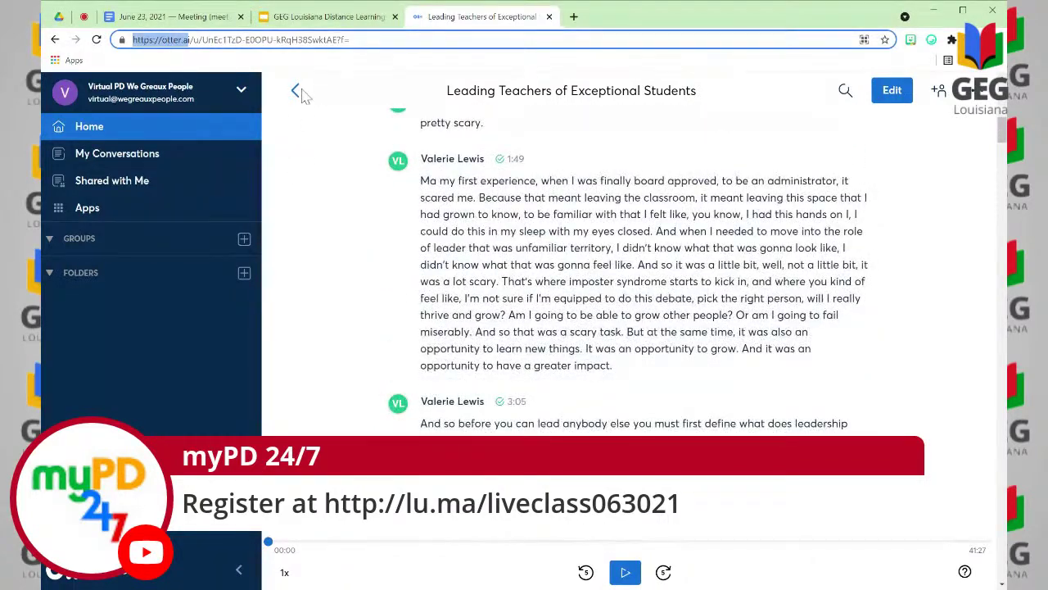
click(298, 94)
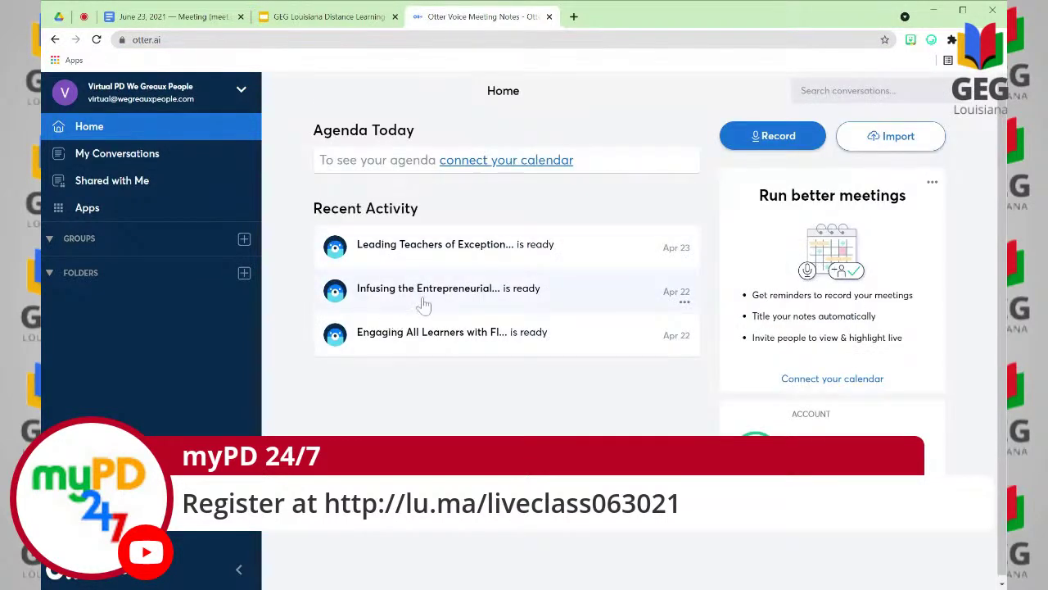
- Open the "Infusing the Entrepreneurial Mindset in Students" conversation and examine its summary keywords and the speaker-labelled, timestamped transcript
click(399, 298)
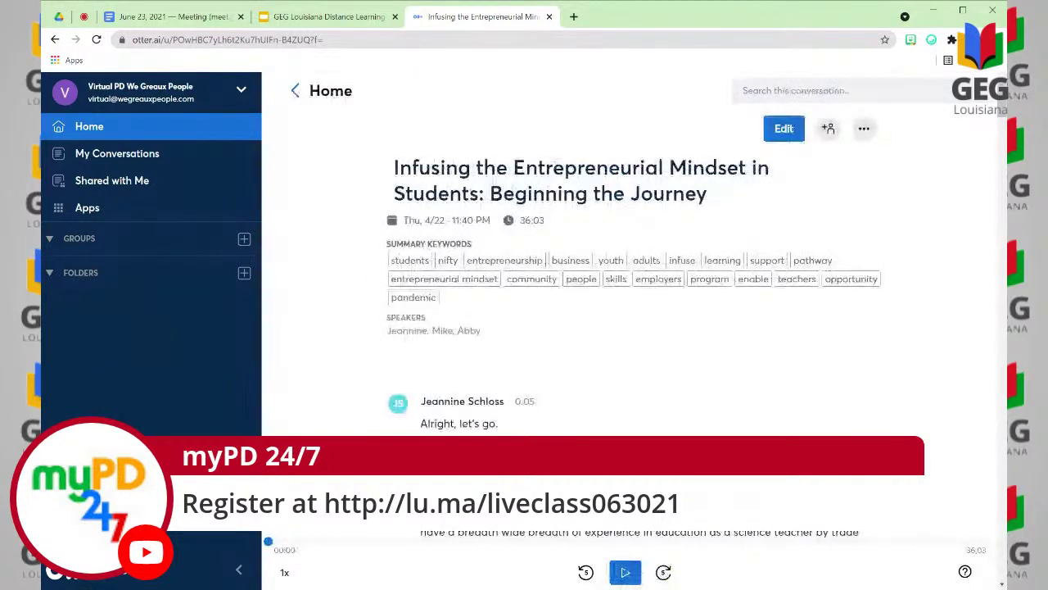
scroll(469, 407, down, 3)
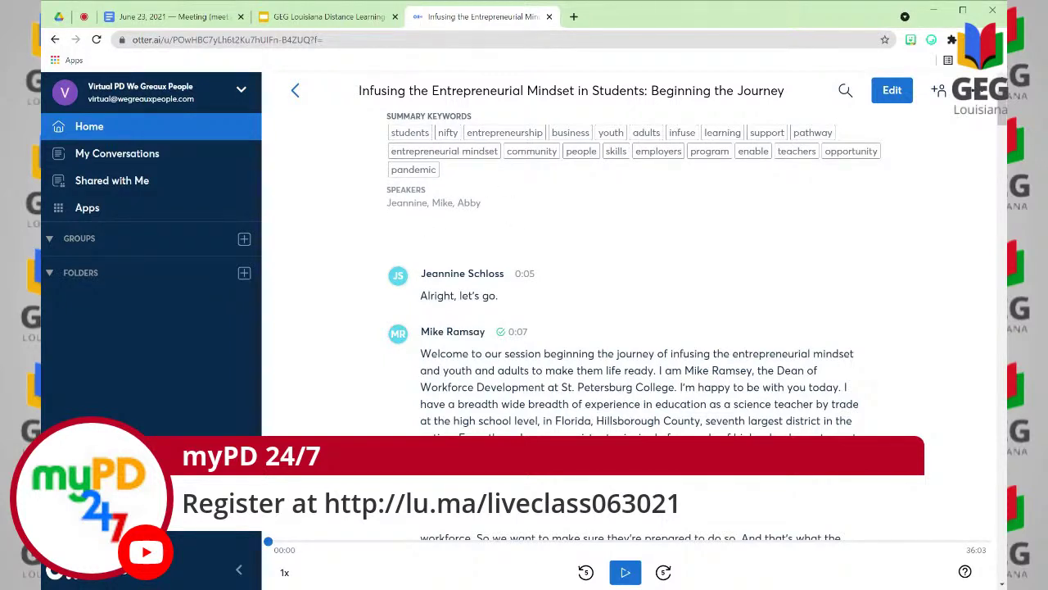
scroll(520, 303, down, 1)
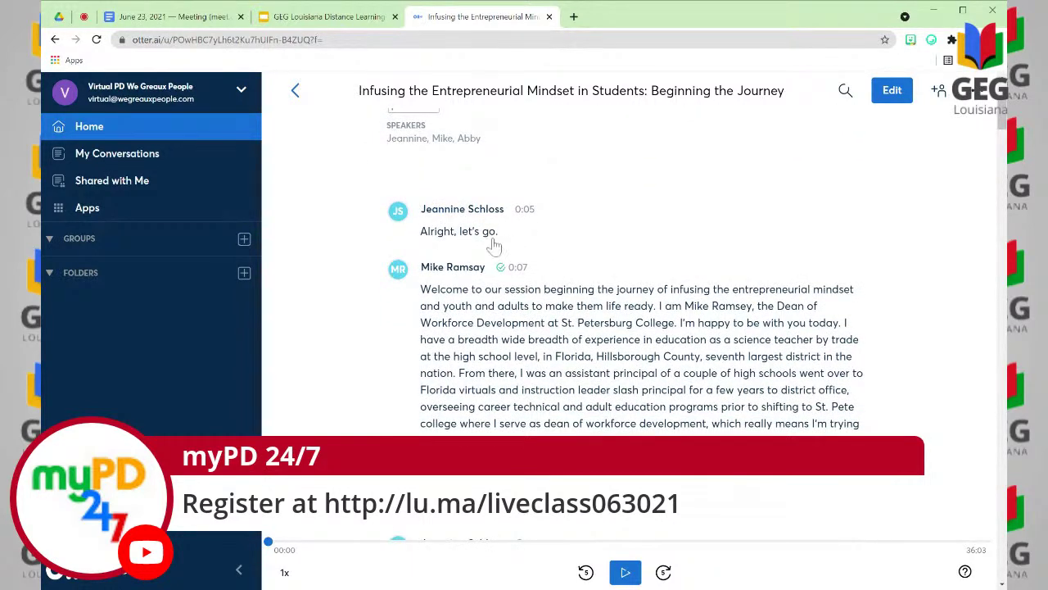
scroll(473, 351, down, 1)
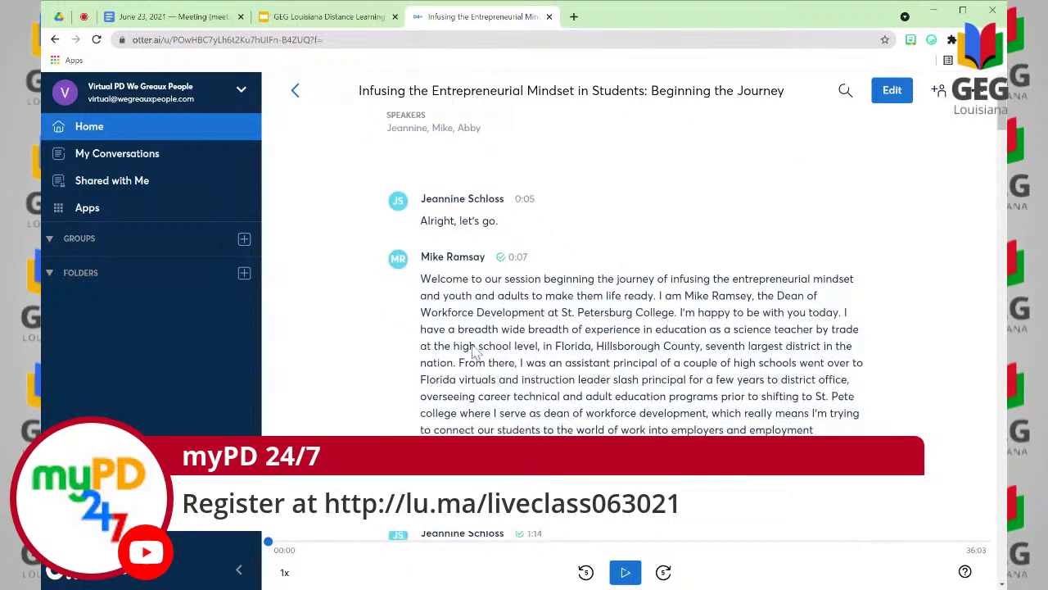
scroll(473, 351, down, 1)
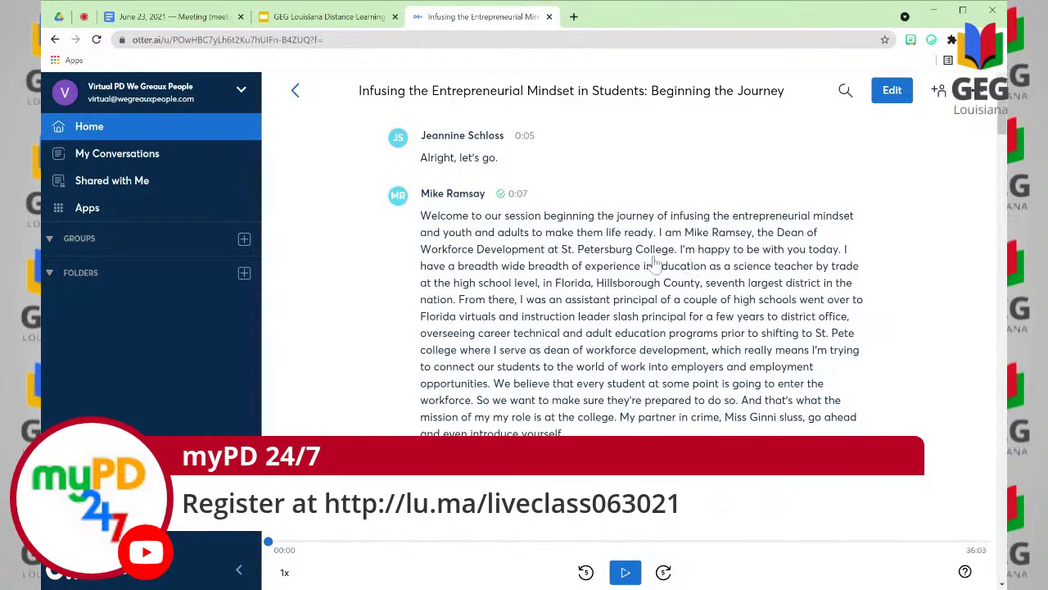
scroll(518, 366, down, 1)
scroll(518, 366, down, 1)
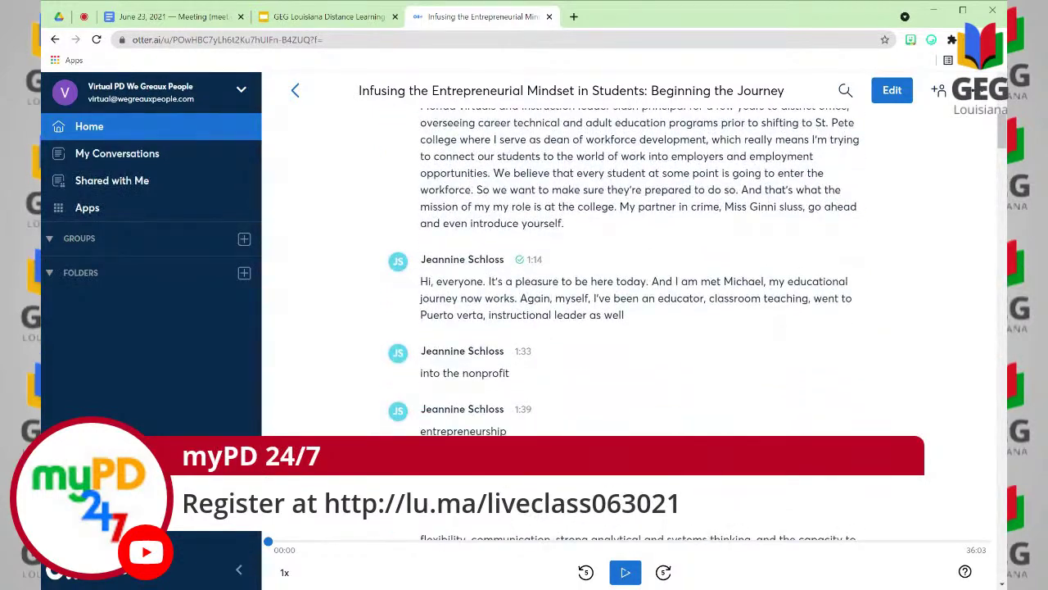
scroll(635, 311, down, 2)
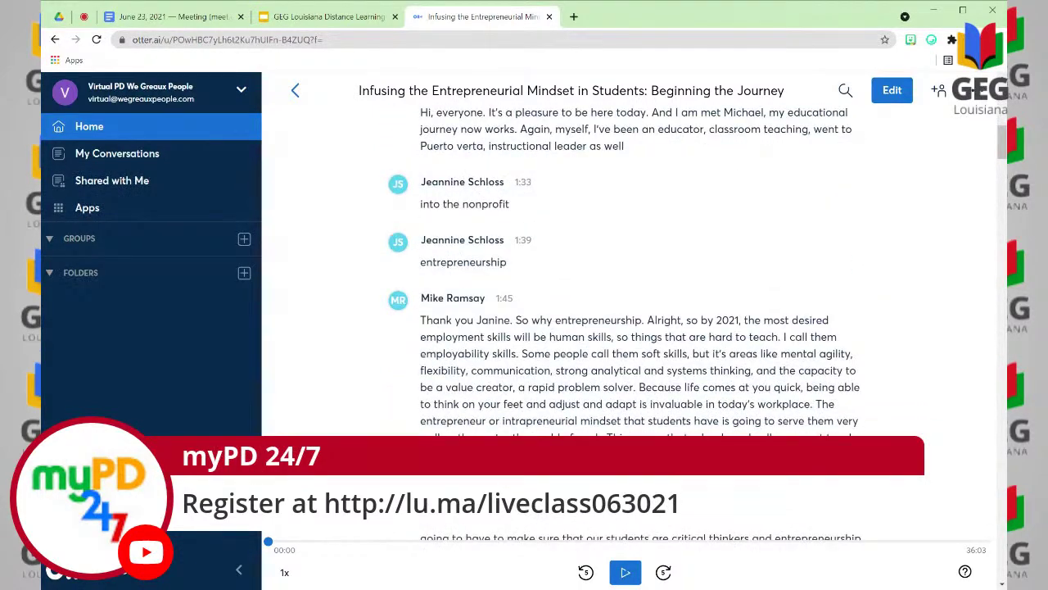
scroll(624, 325, down, 1)
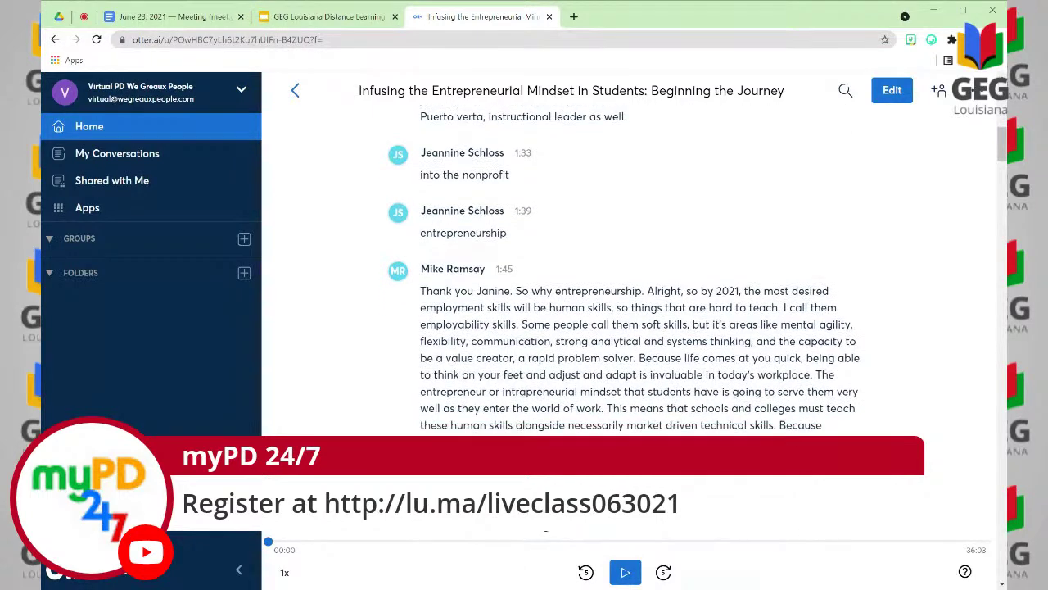
scroll(635, 328, down, 1)
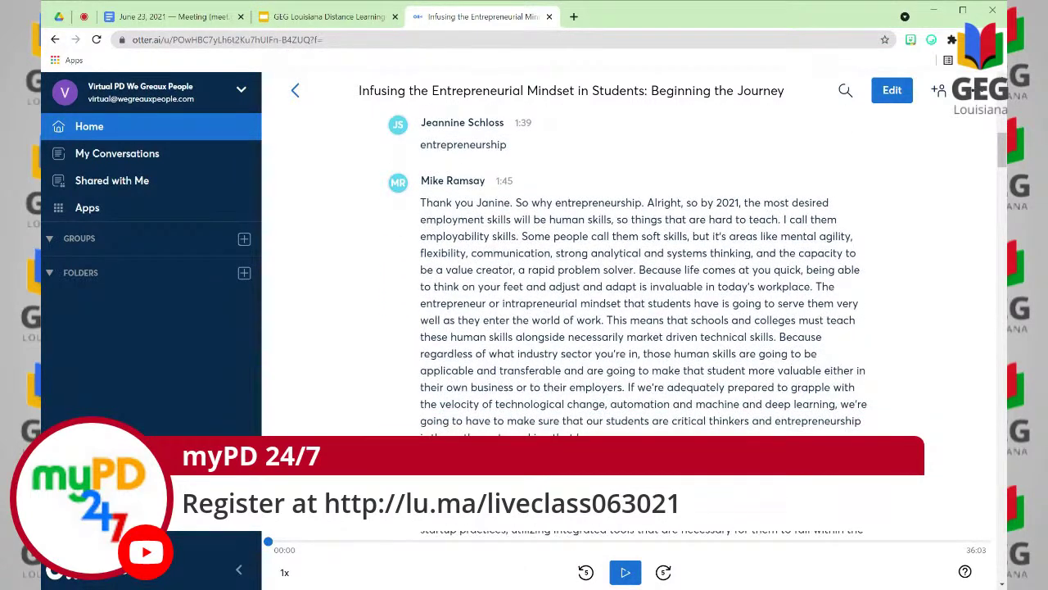
scroll(635, 328, down, 3)
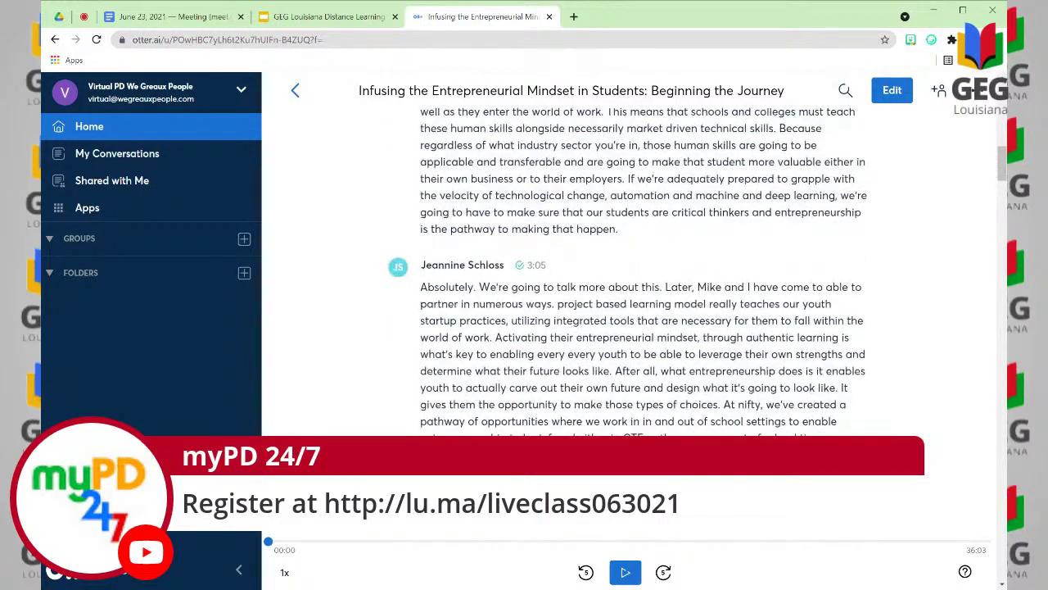
scroll(538, 188, down, 1)
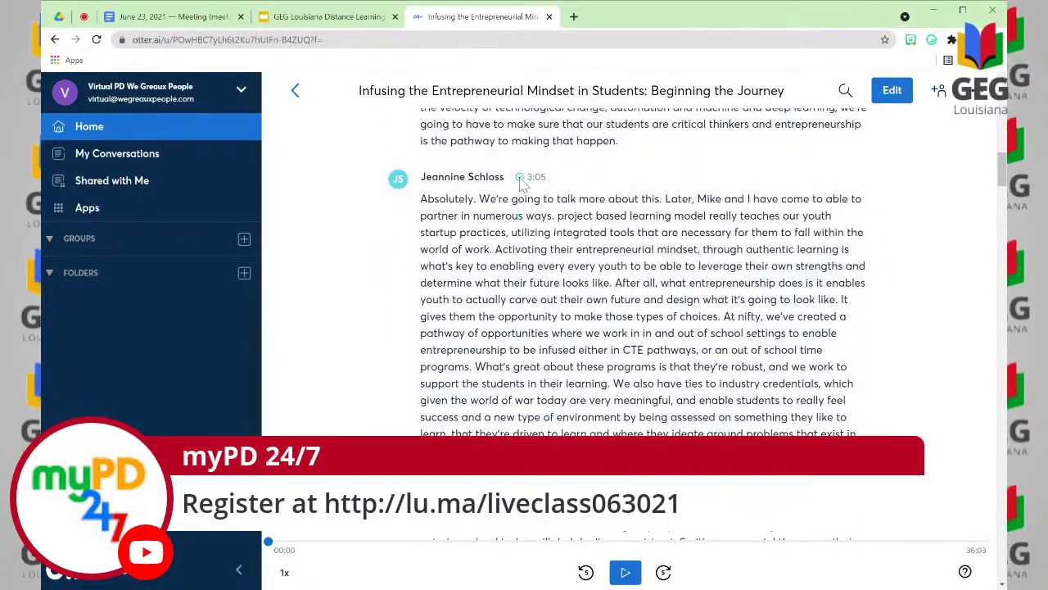
scroll(534, 381, down, 6)
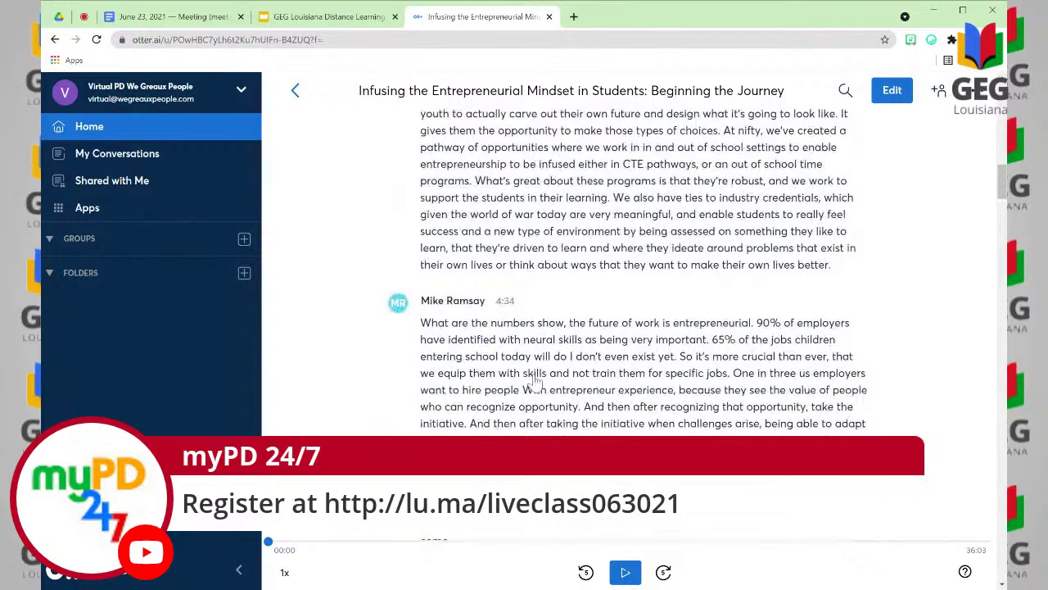
scroll(643, 270, down, 10)
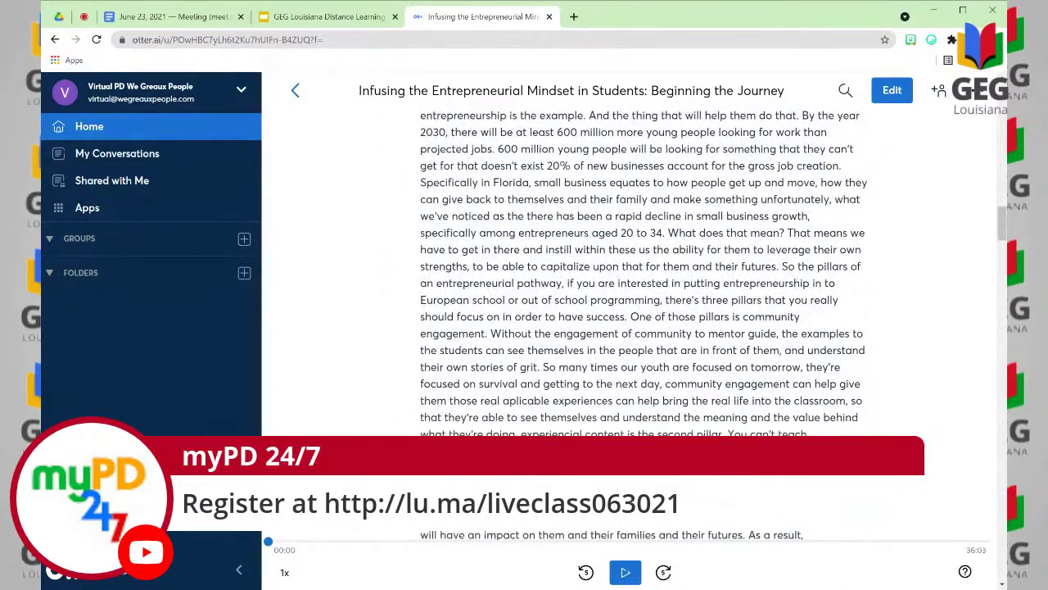
scroll(626, 348, down, 10)
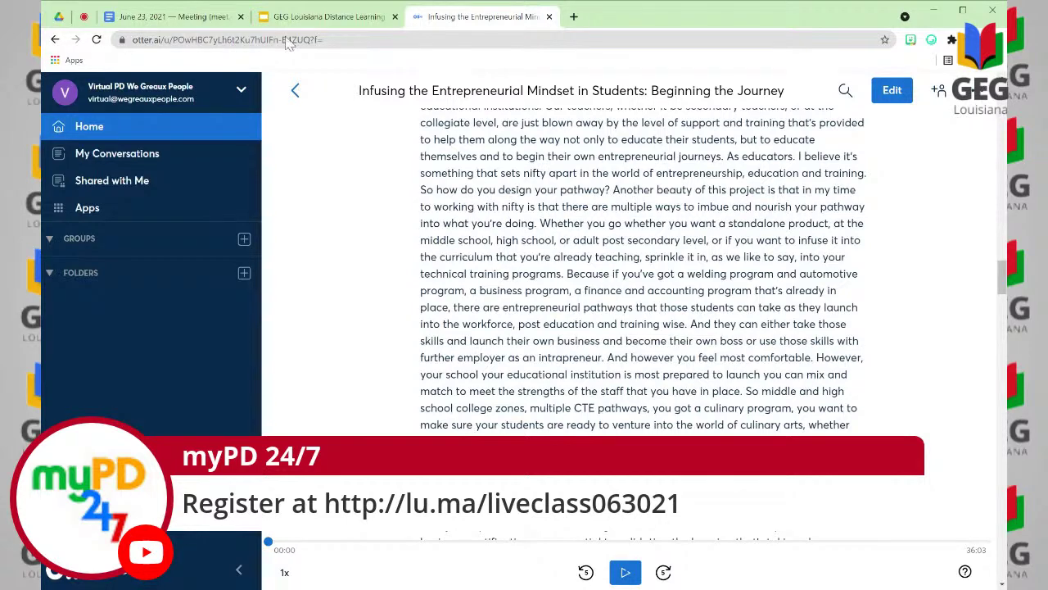
click(83, 17)
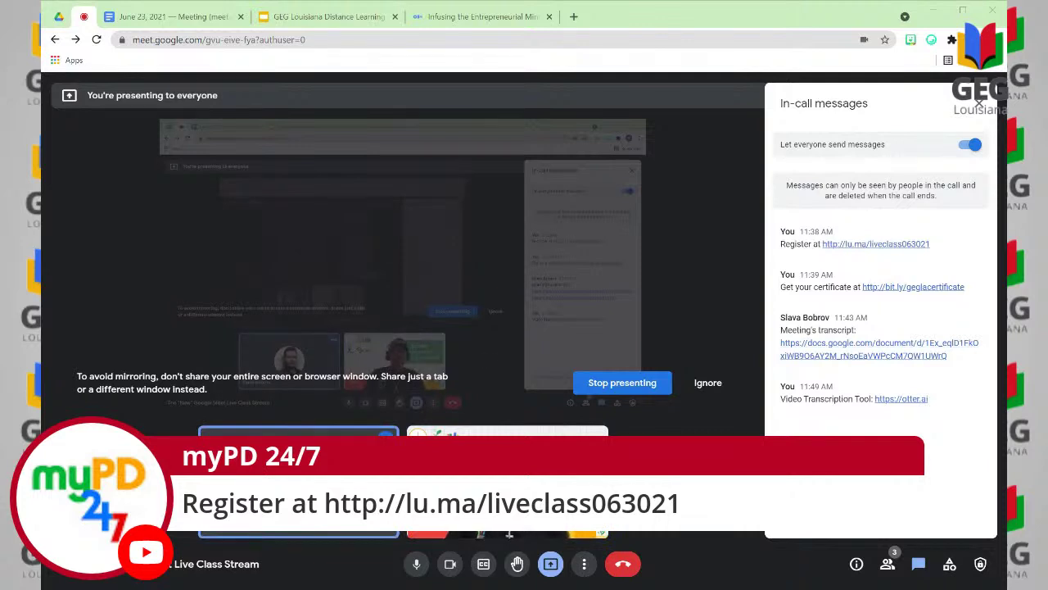
click(637, 391)
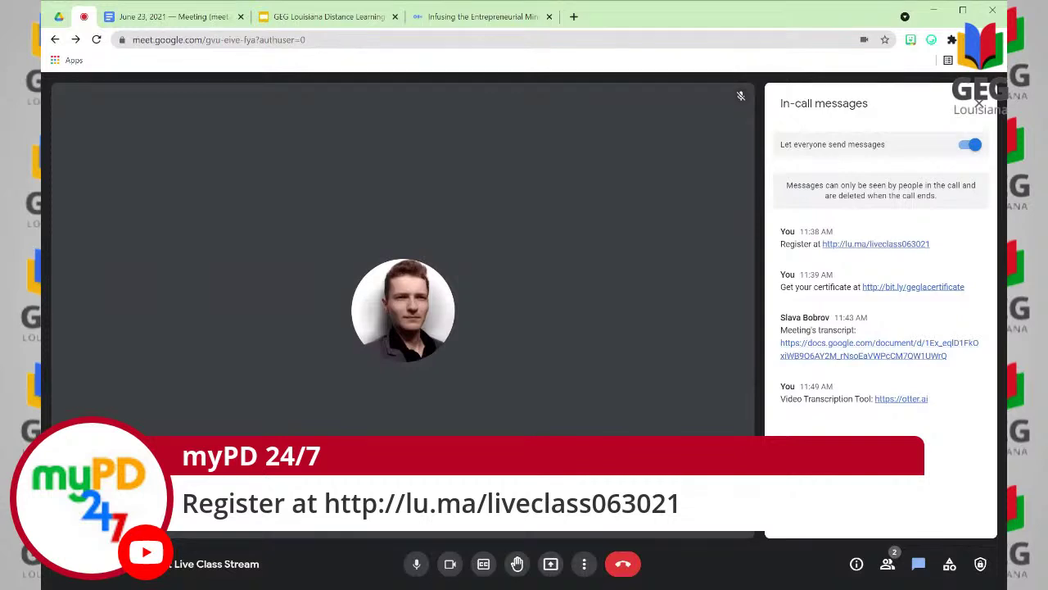
click(41, 299)
key(Return)
- Present the browser window containing the Meet call to everyone
click(553, 568)
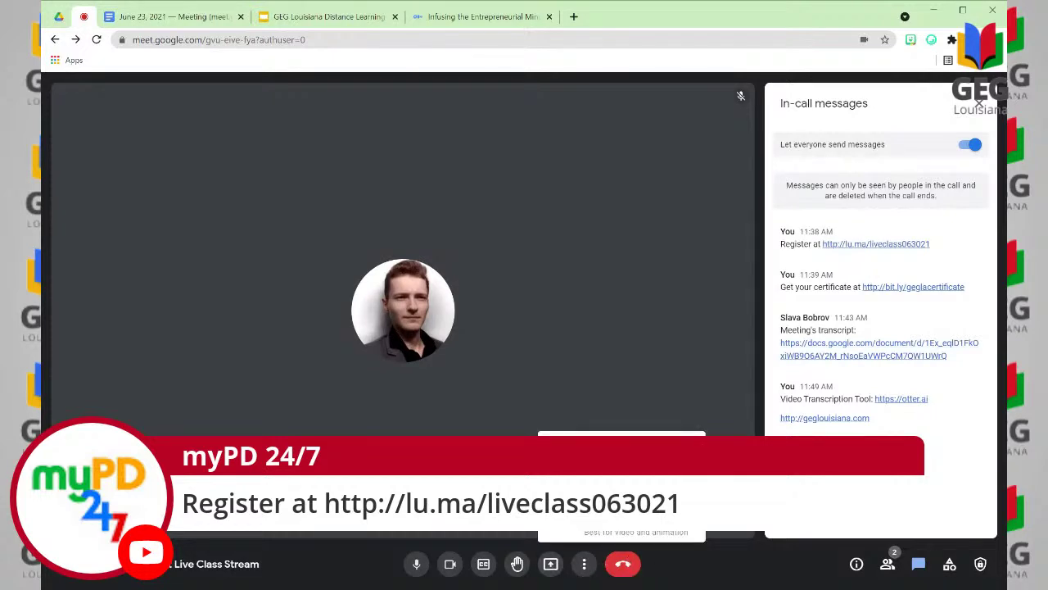
click(607, 486)
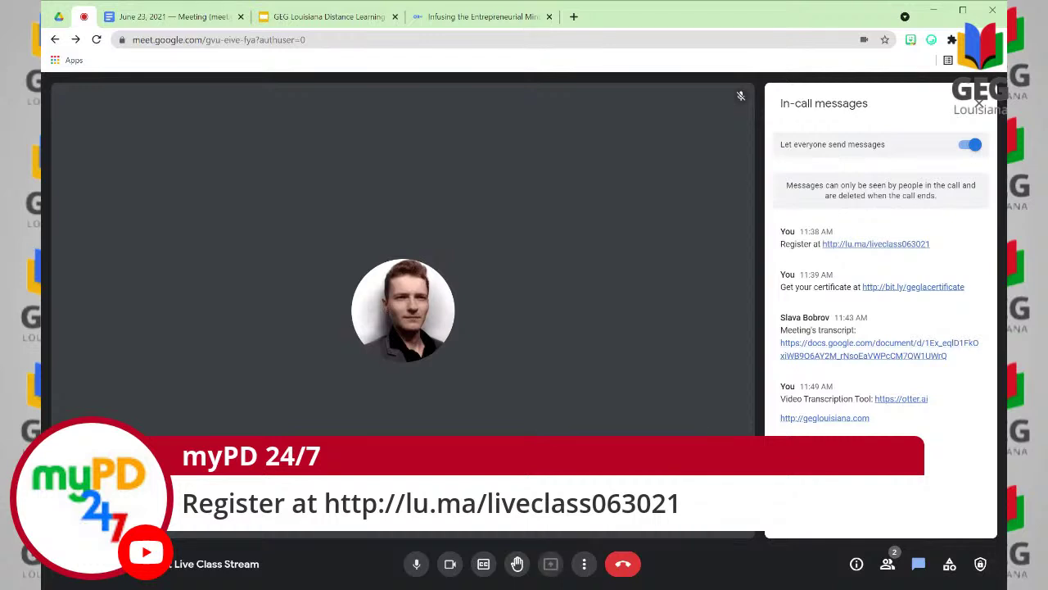
click(409, 131)
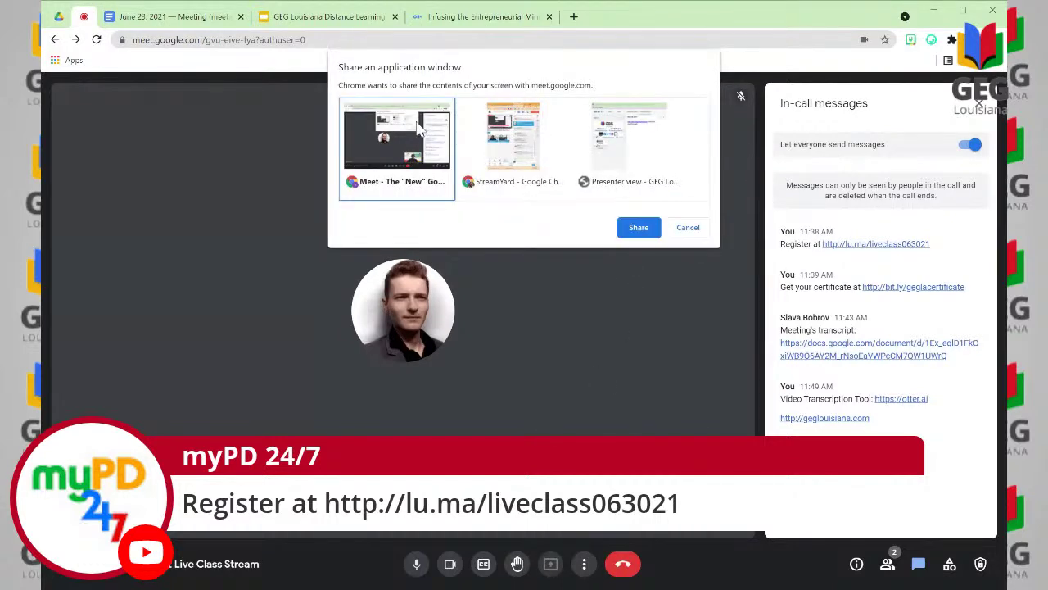
click(638, 227)
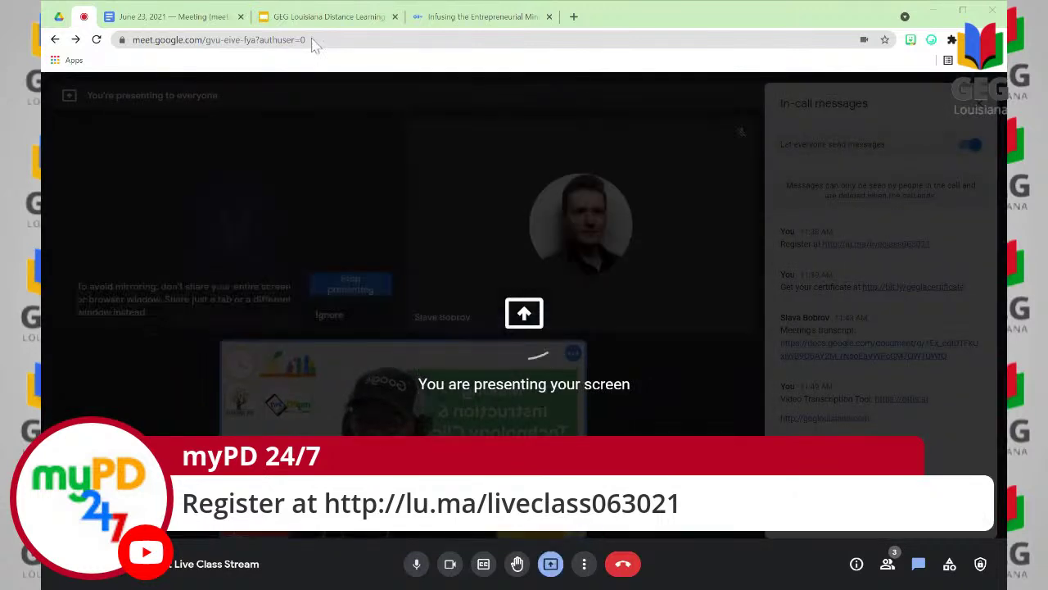
click(573, 17)
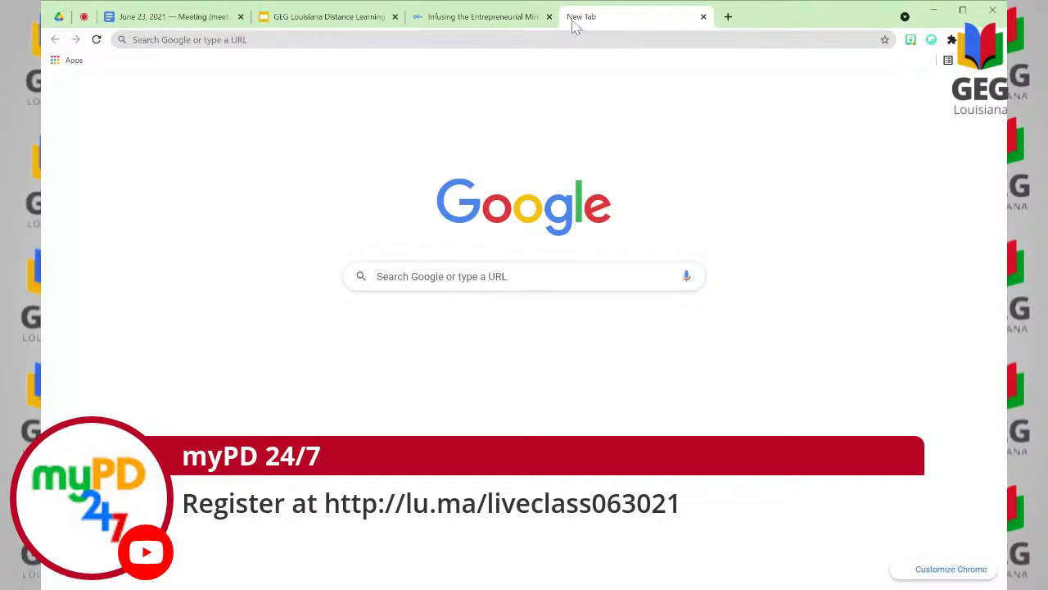
click(245, 39)
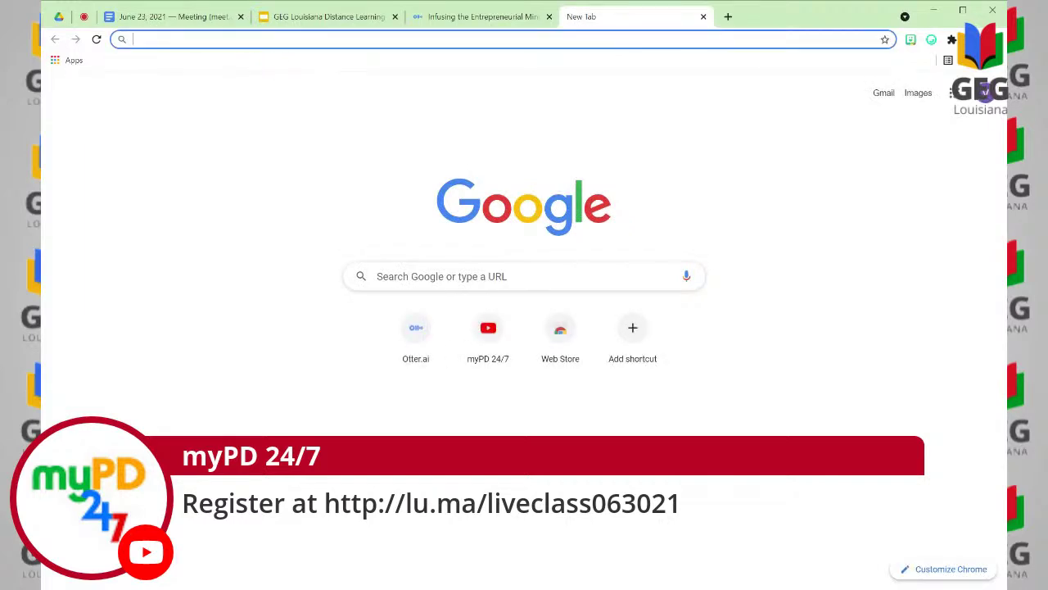
text(www.we)
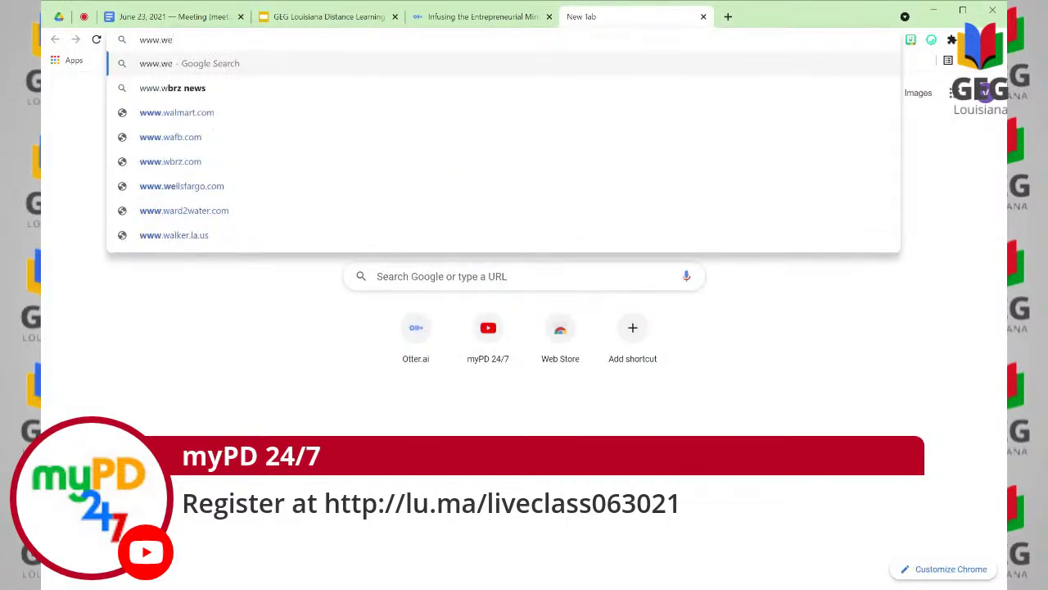
text(greau)
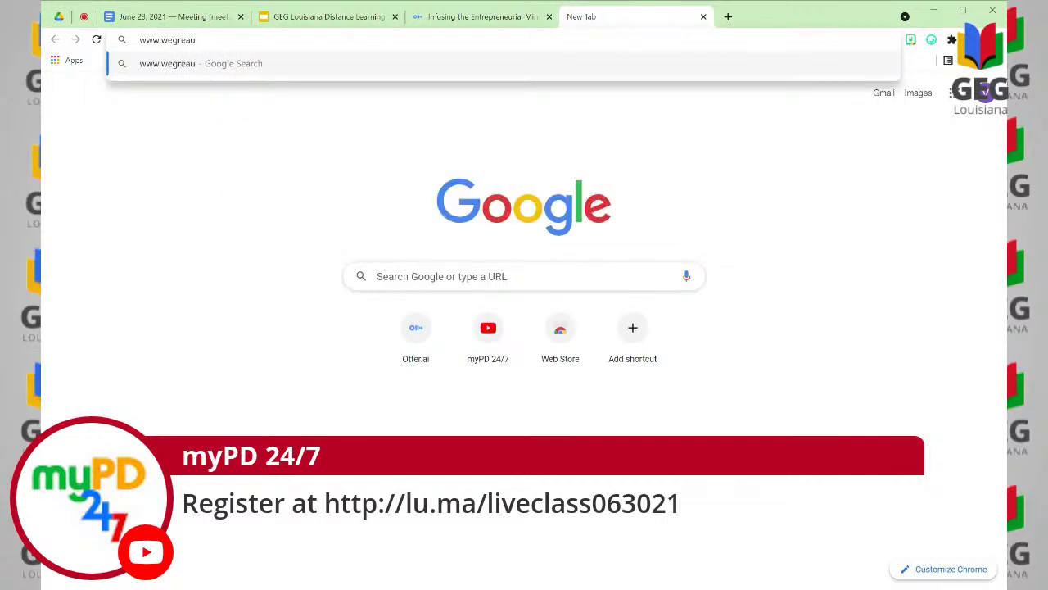
text(xpeople.com)
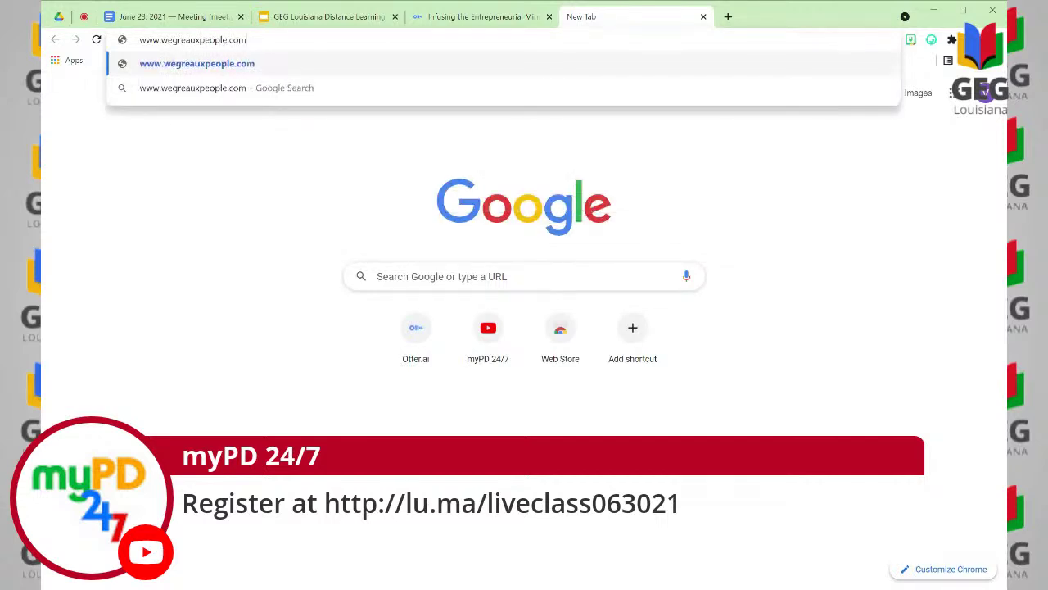
key(Return)
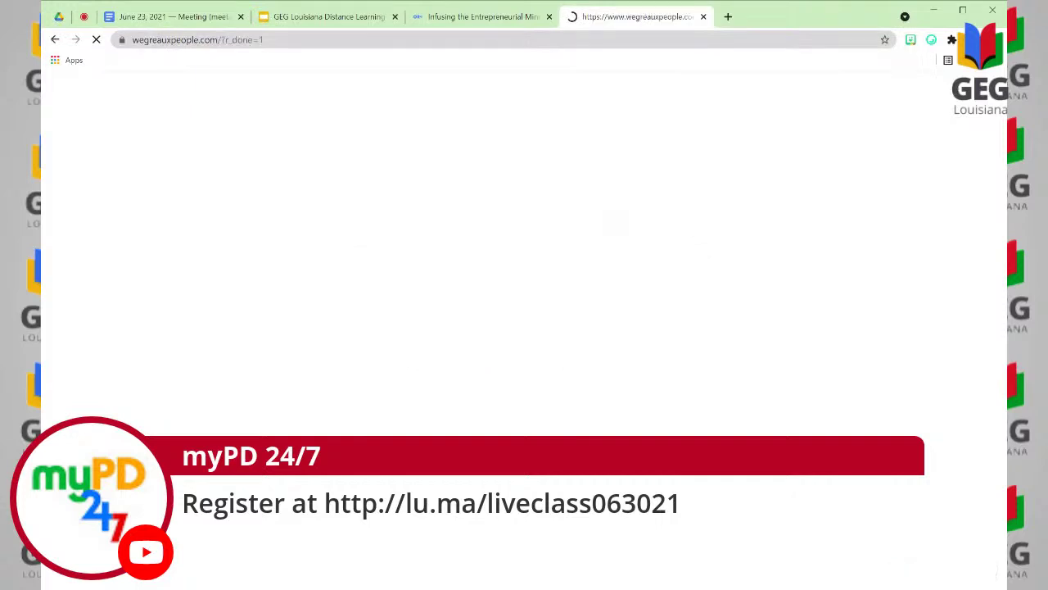
- Maximize the browser window to show the site's pop-up form, highlight "Google Workspace Ebook" in it, and return to the Meet call
click(198, 39)
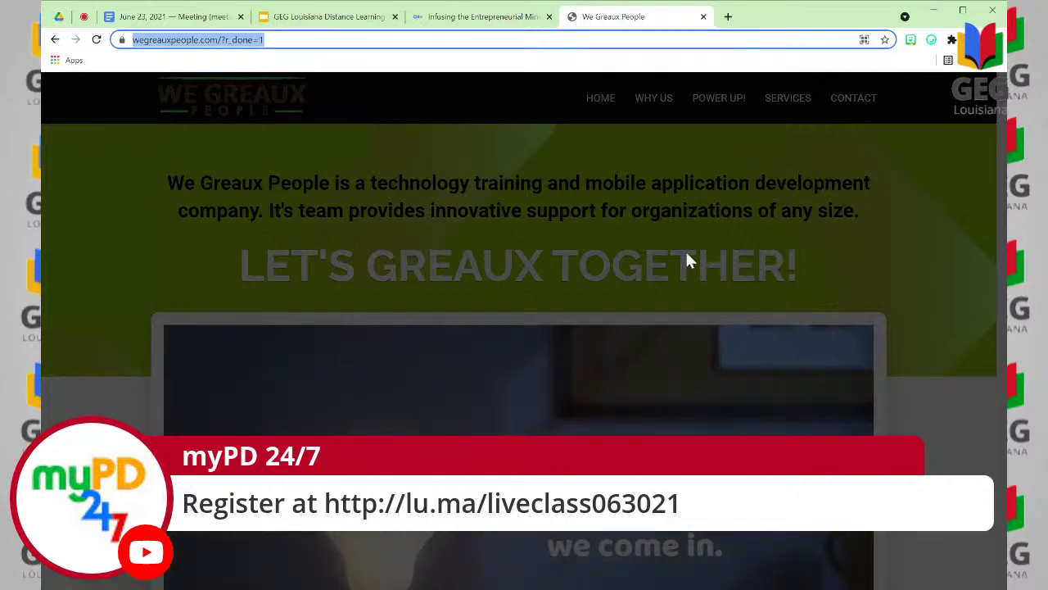
click(963, 10)
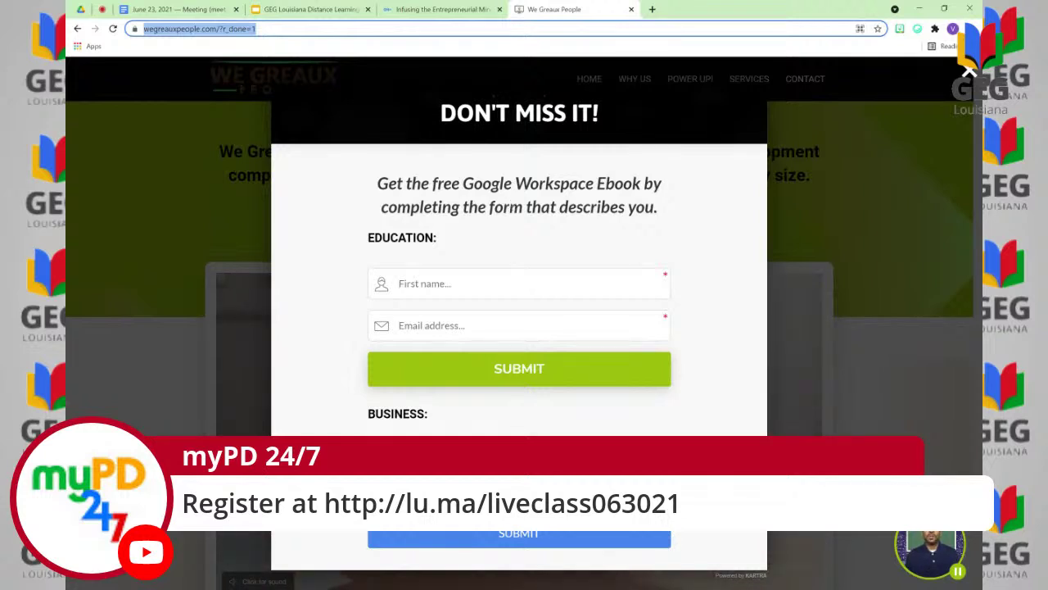
drag(463, 183, 641, 184)
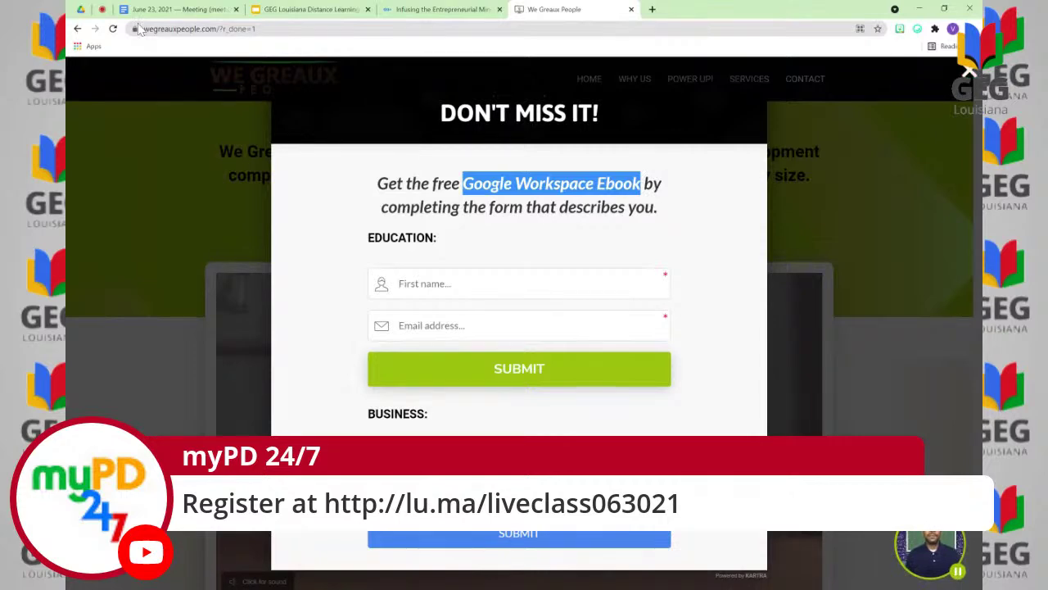
click(96, 14)
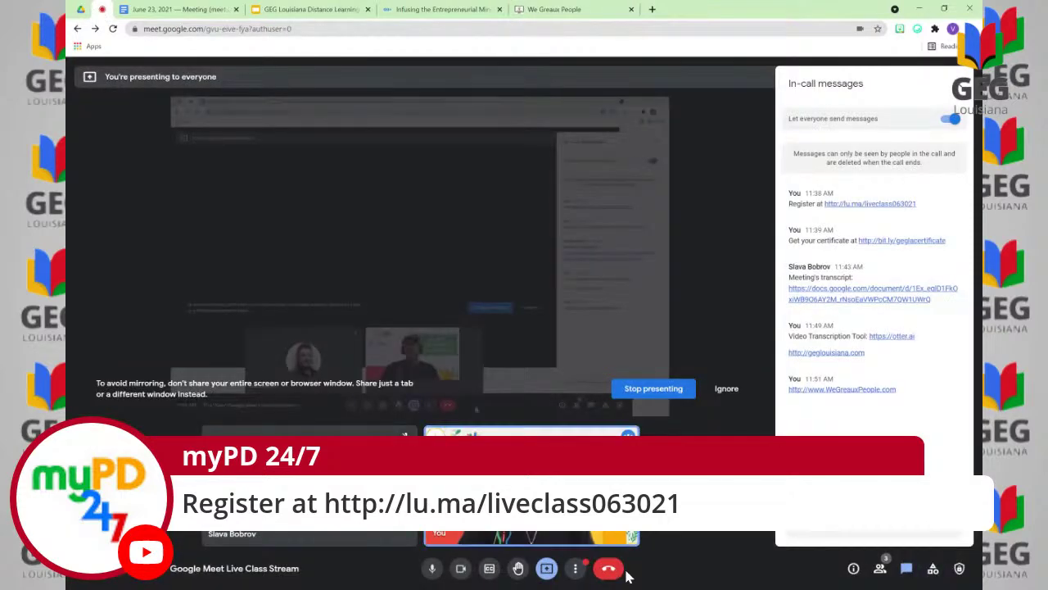